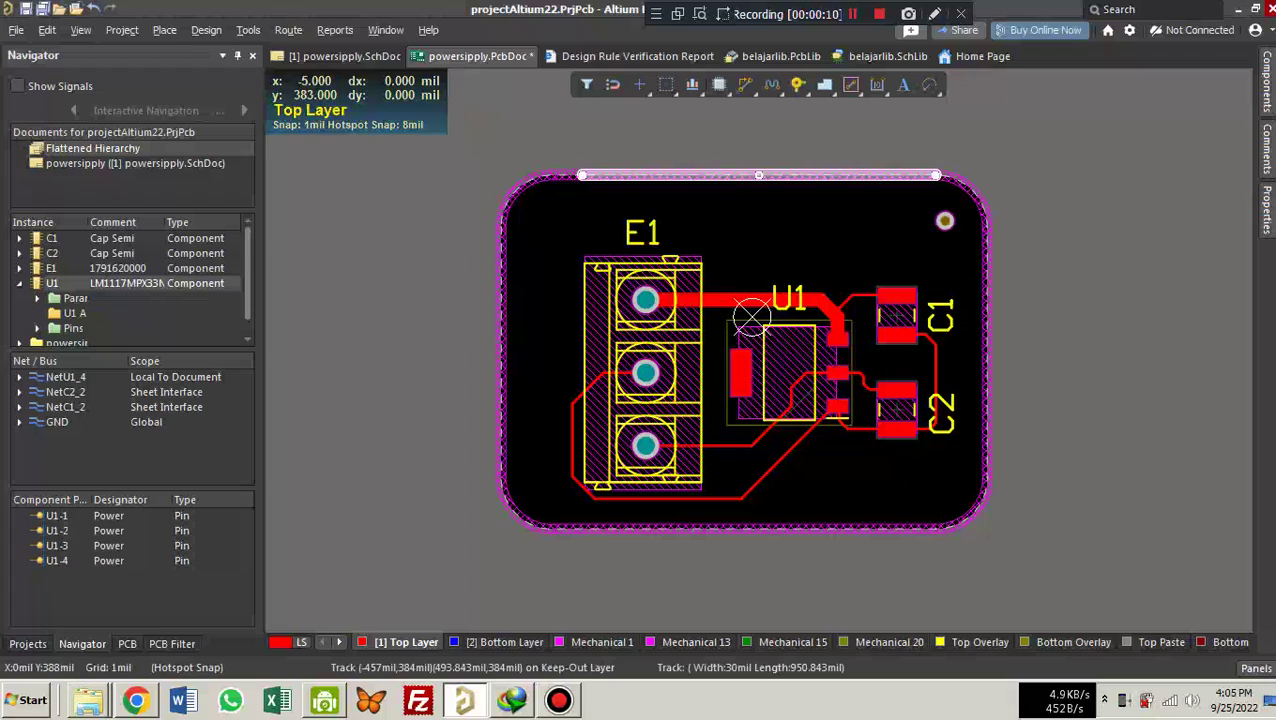
Clear the selection and restrict the displayed PCB layers to the NonSignal Layers set.
click(1124, 320)
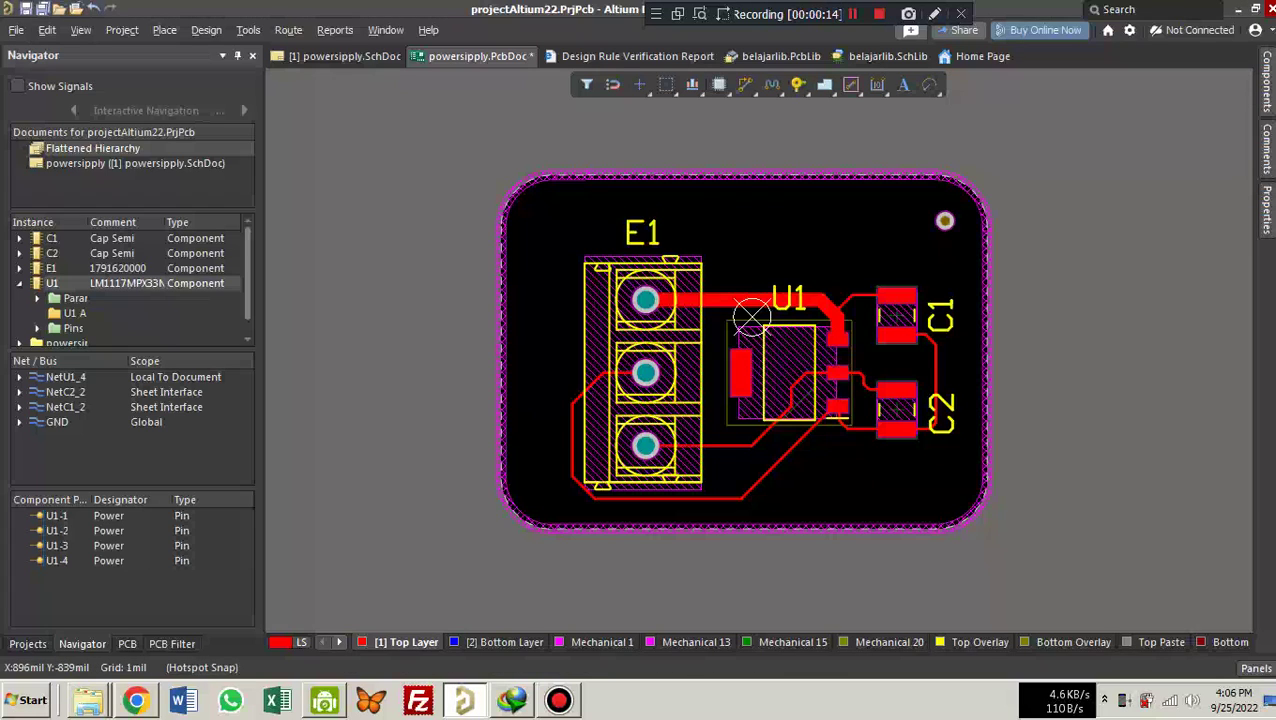
key(l)
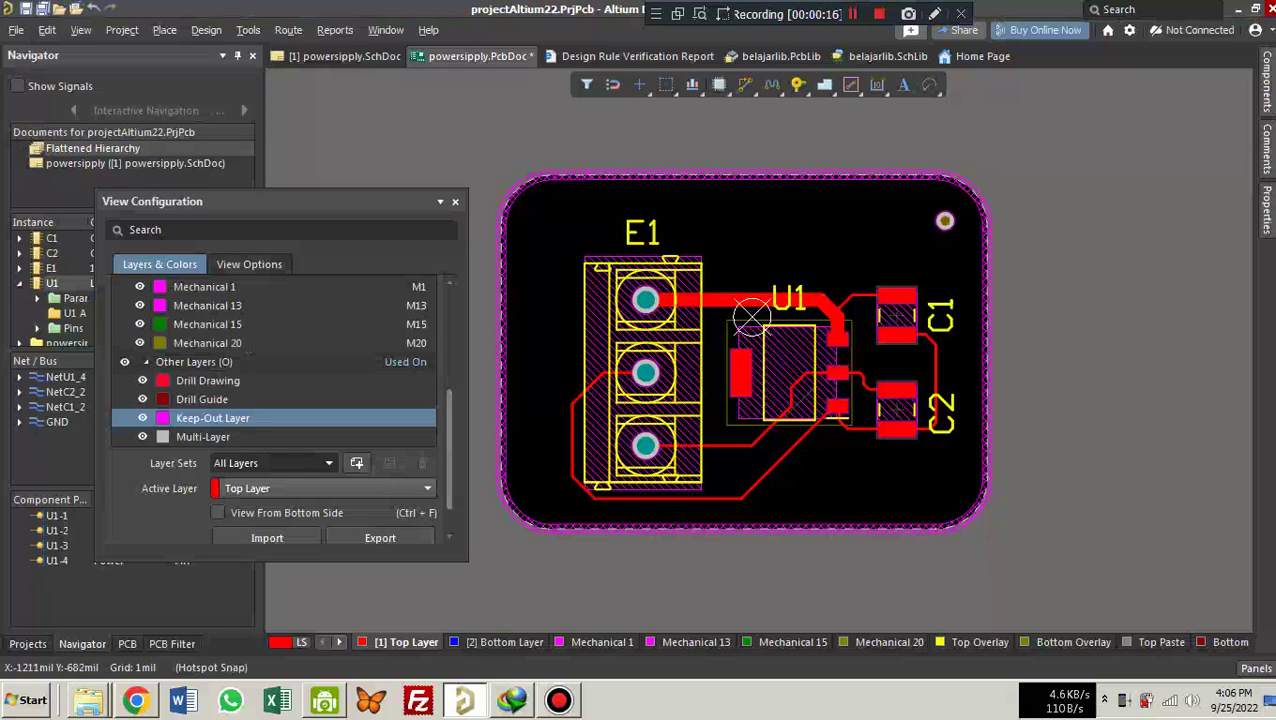
scroll(145, 297, up, 3)
scroll(145, 297, down, 4)
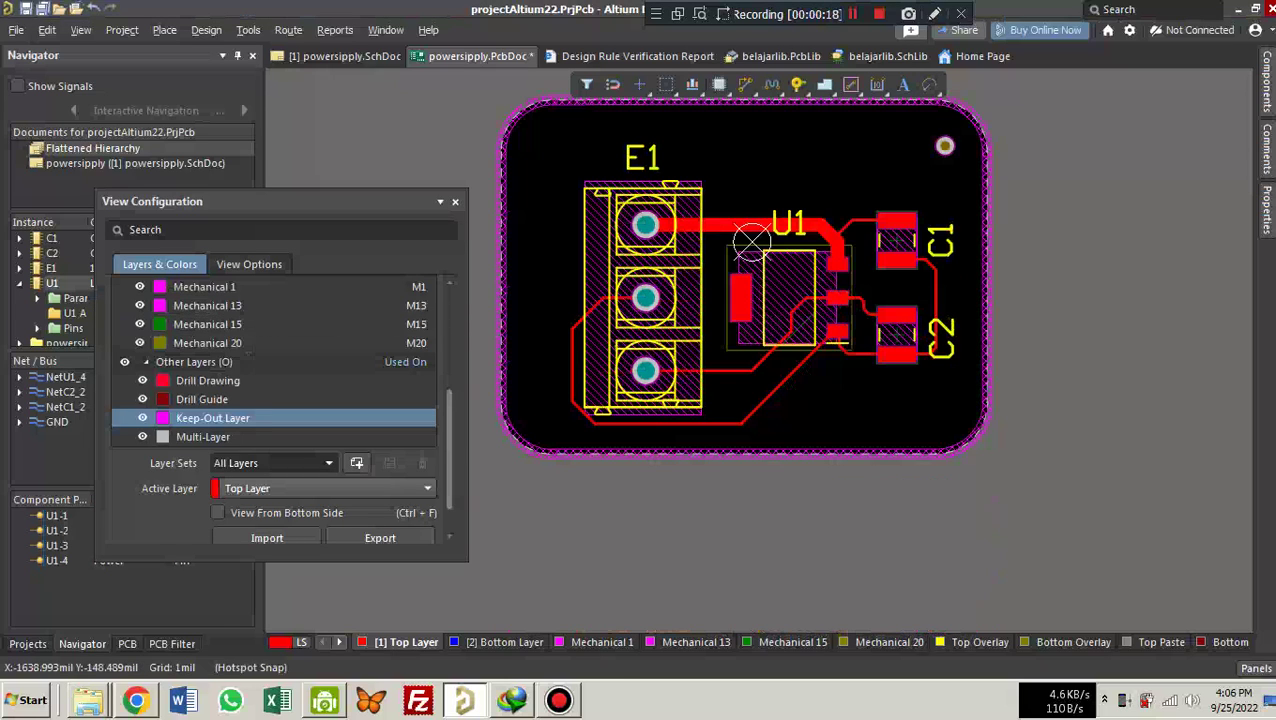
click(329, 463)
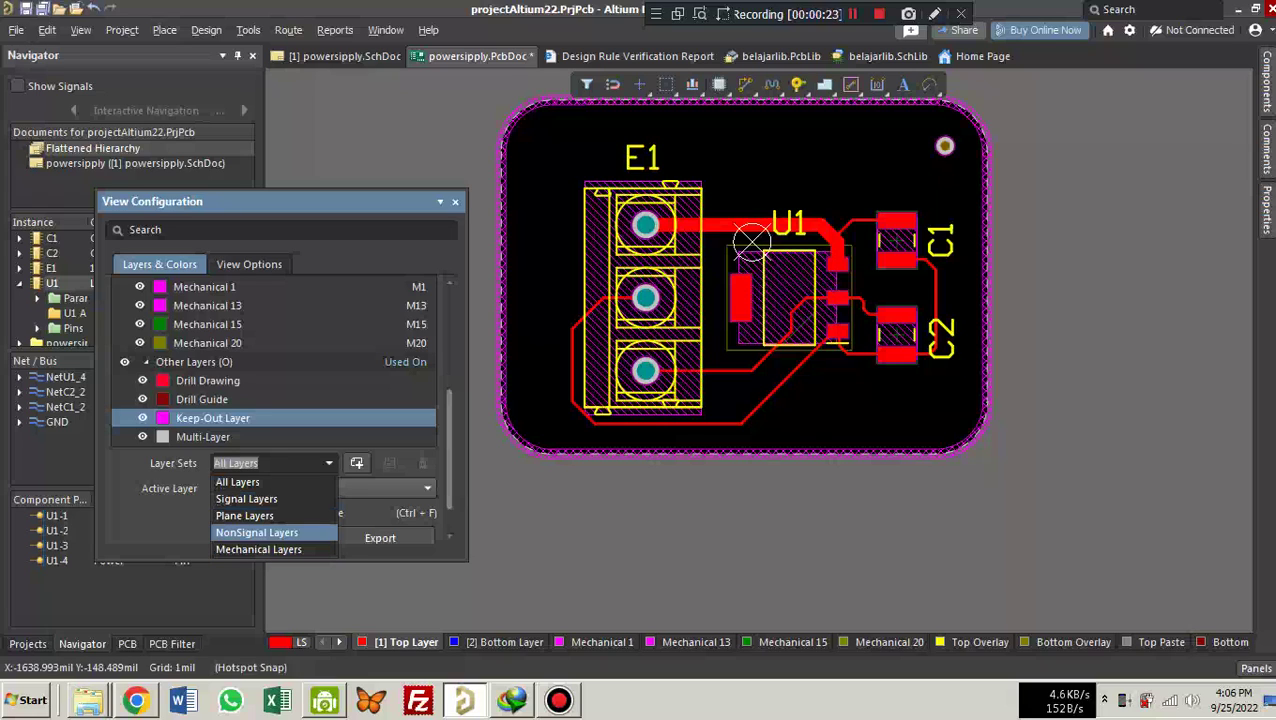
click(256, 532)
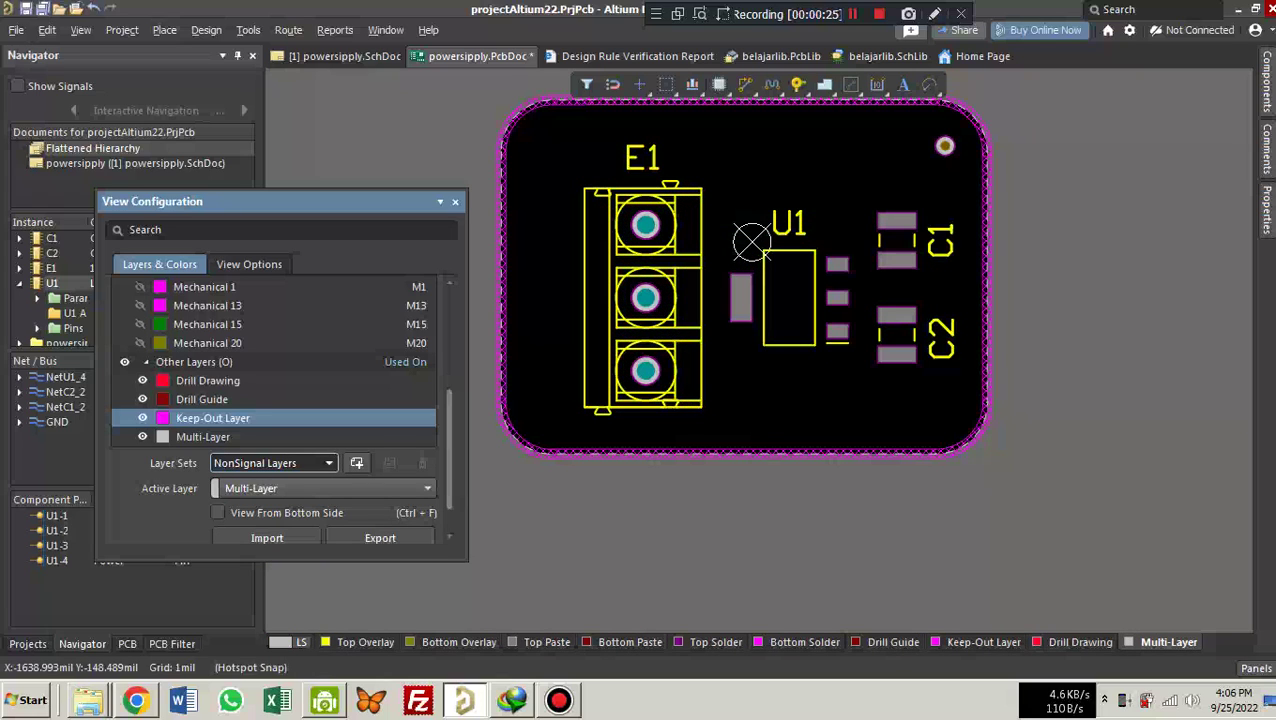
Hide all layers in the Other Layers group and all Component Layer Pairs.
click(125, 362)
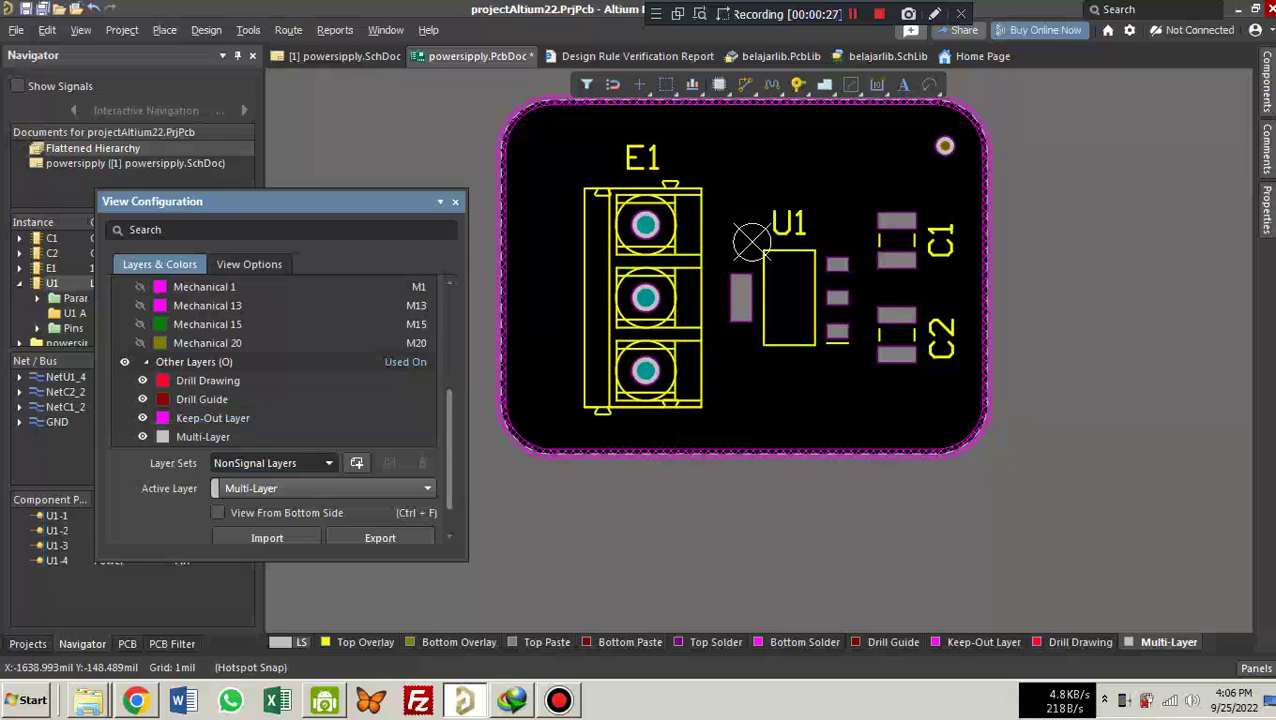
key(KP_Add)
scroll(280, 400, down, 1)
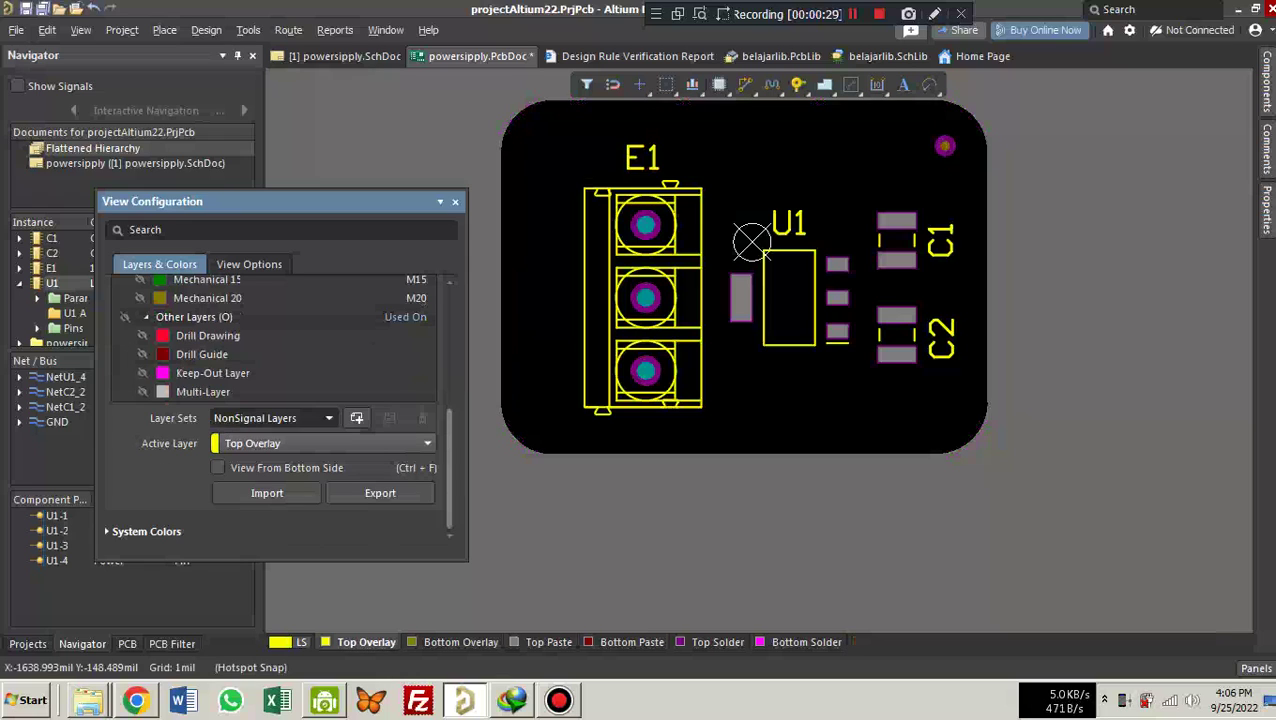
scroll(280, 400, up, 4)
scroll(280, 400, up, 1)
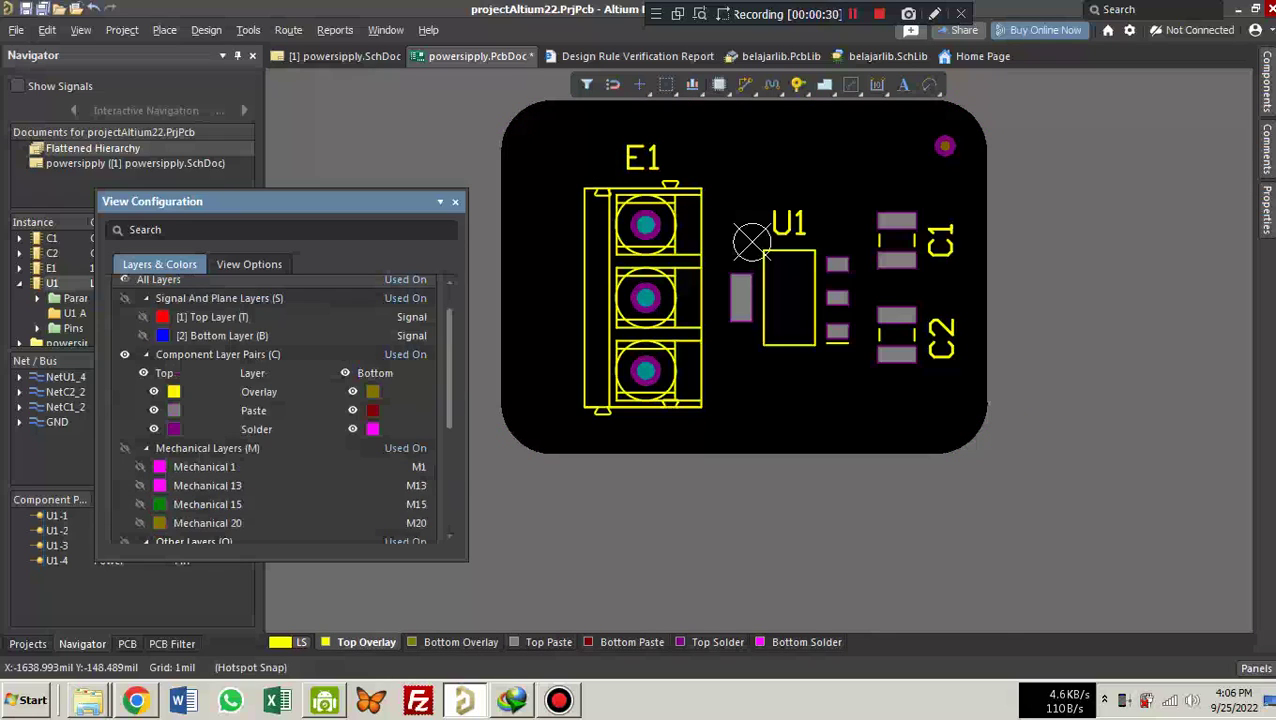
click(125, 355)
scroll(125, 355, up, 1)
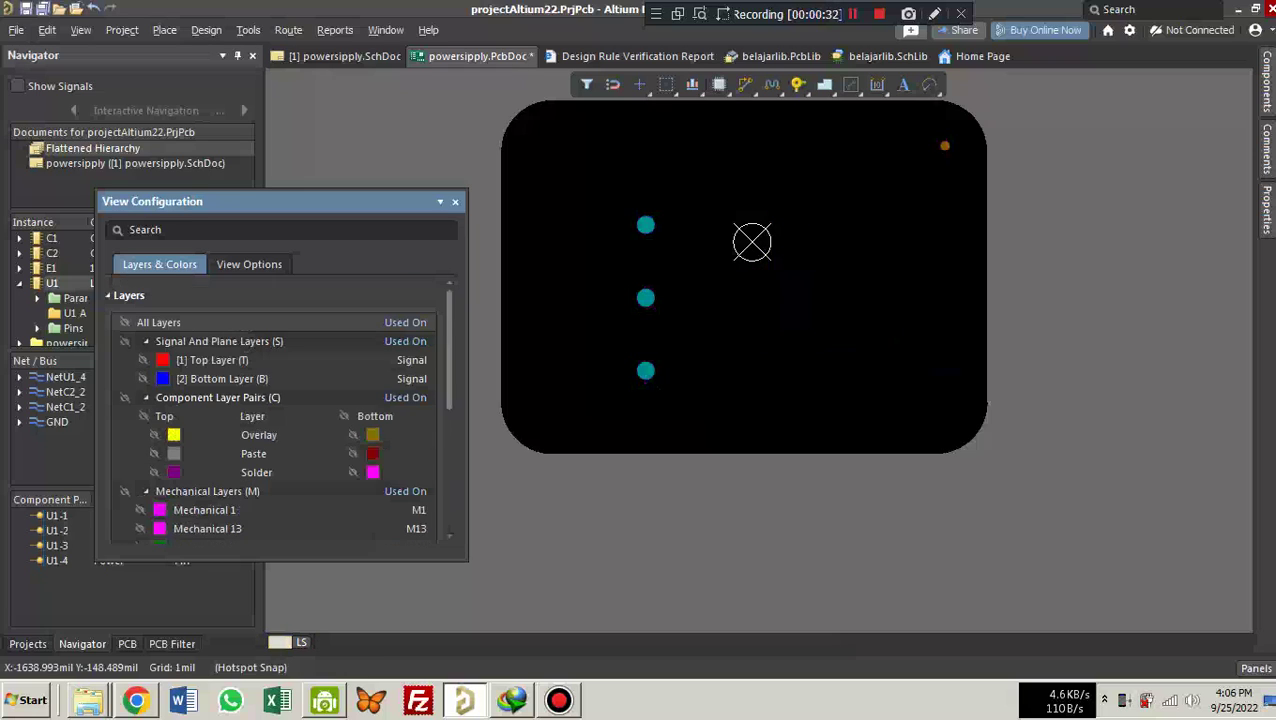
Show the Keep-Out Layer alone and make it the active layer.
scroll(125, 355, down, 4)
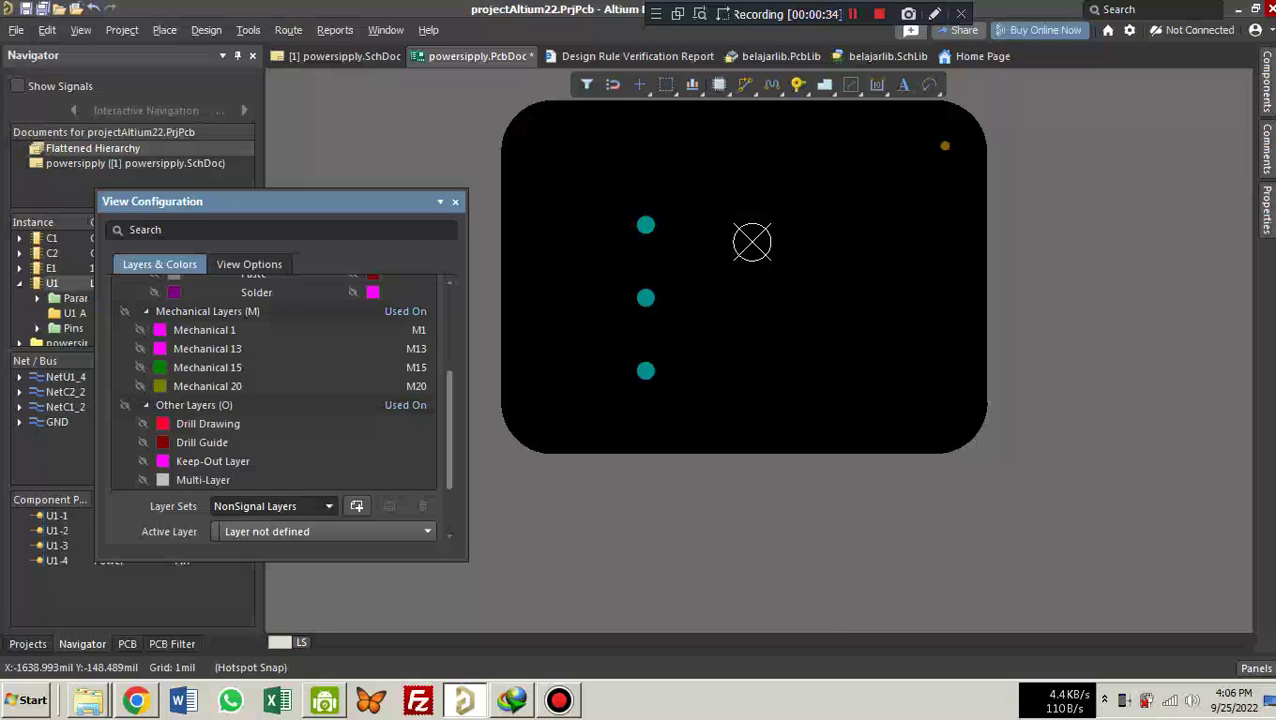
click(142, 461)
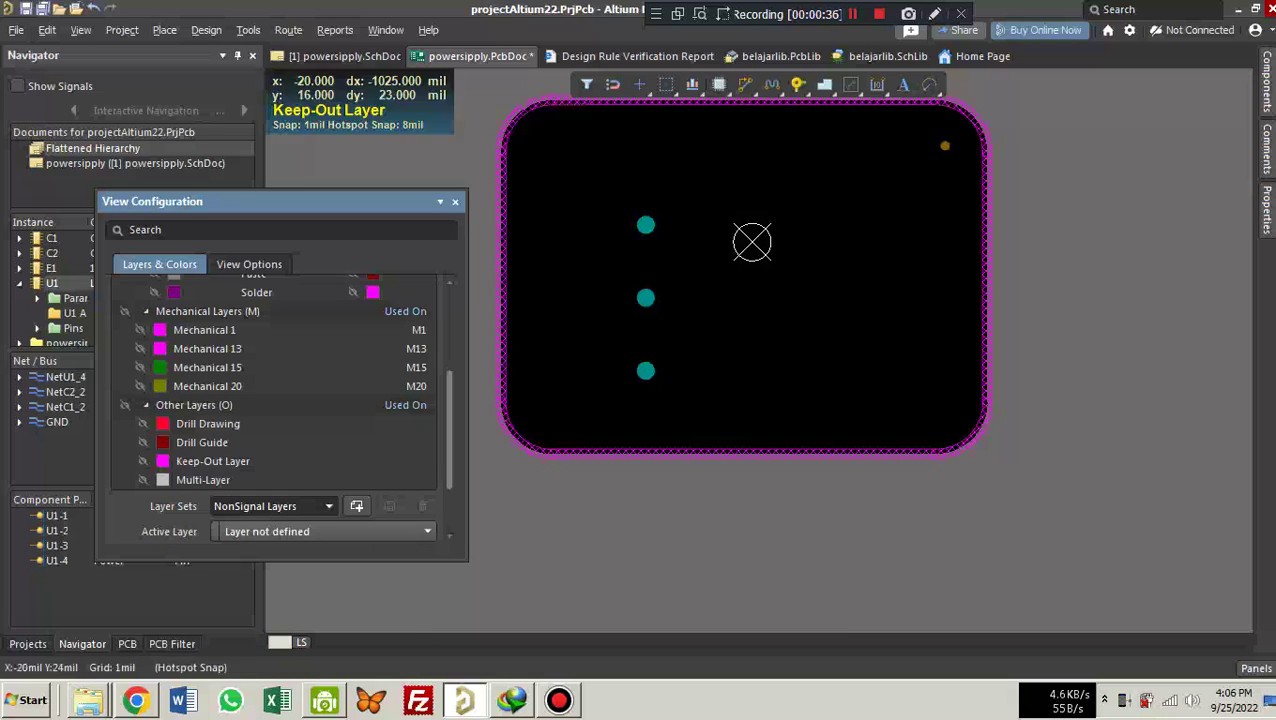
click(212, 461)
Select the entire keep-out outline of the board and copy it with a reference point just below the board's lower edge.
click(499, 228)
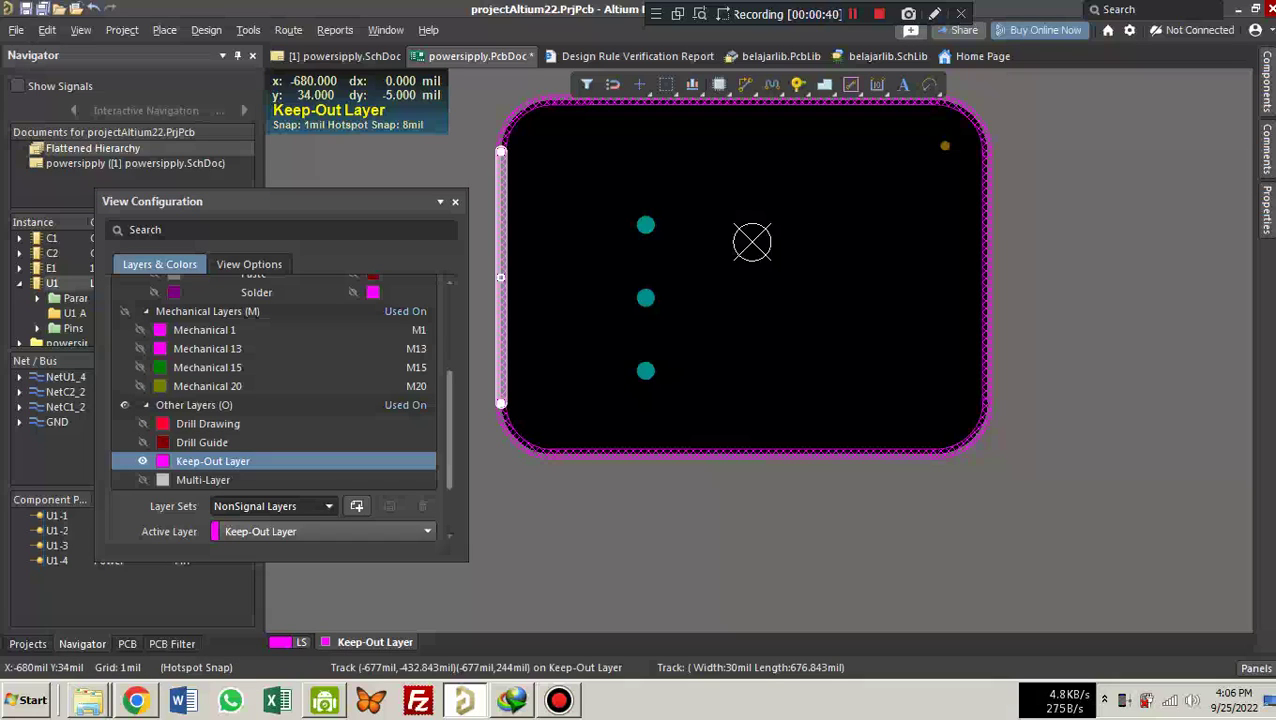
key(Tab)
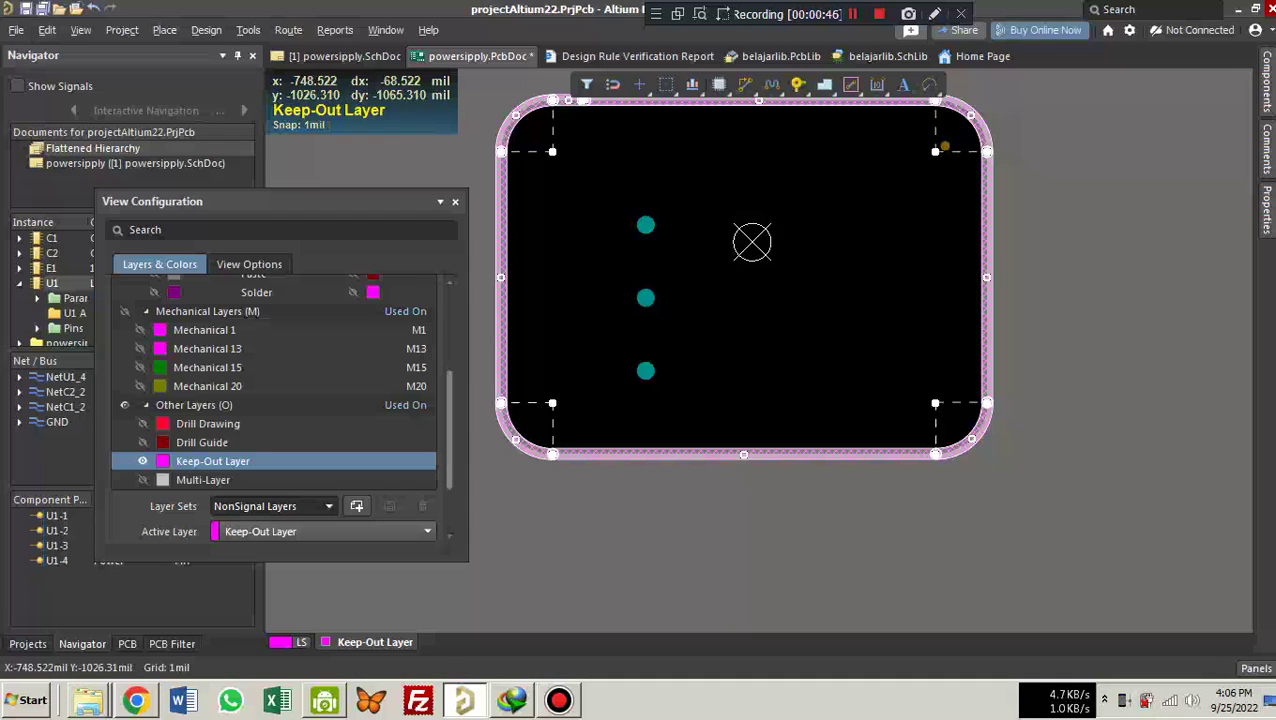
key(ctrl+c)
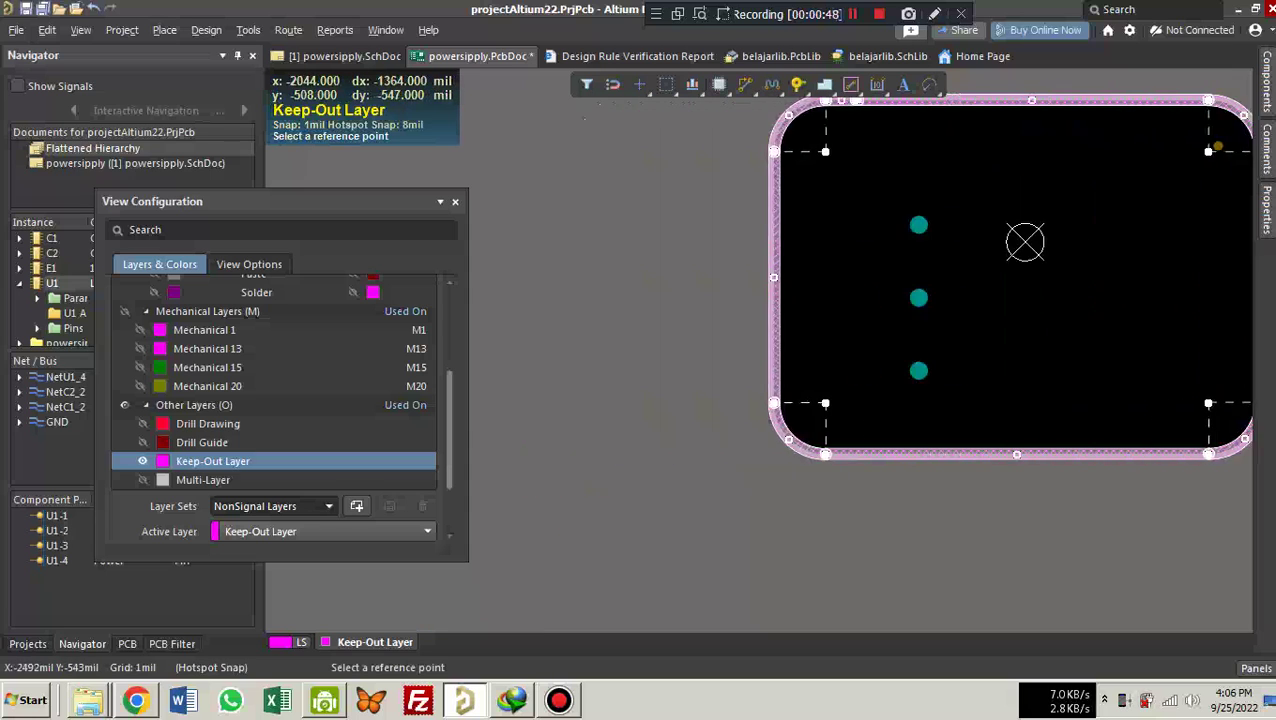
shift+scroll(892, 478, left, 3)
shift+scroll(892, 478, right, 4)
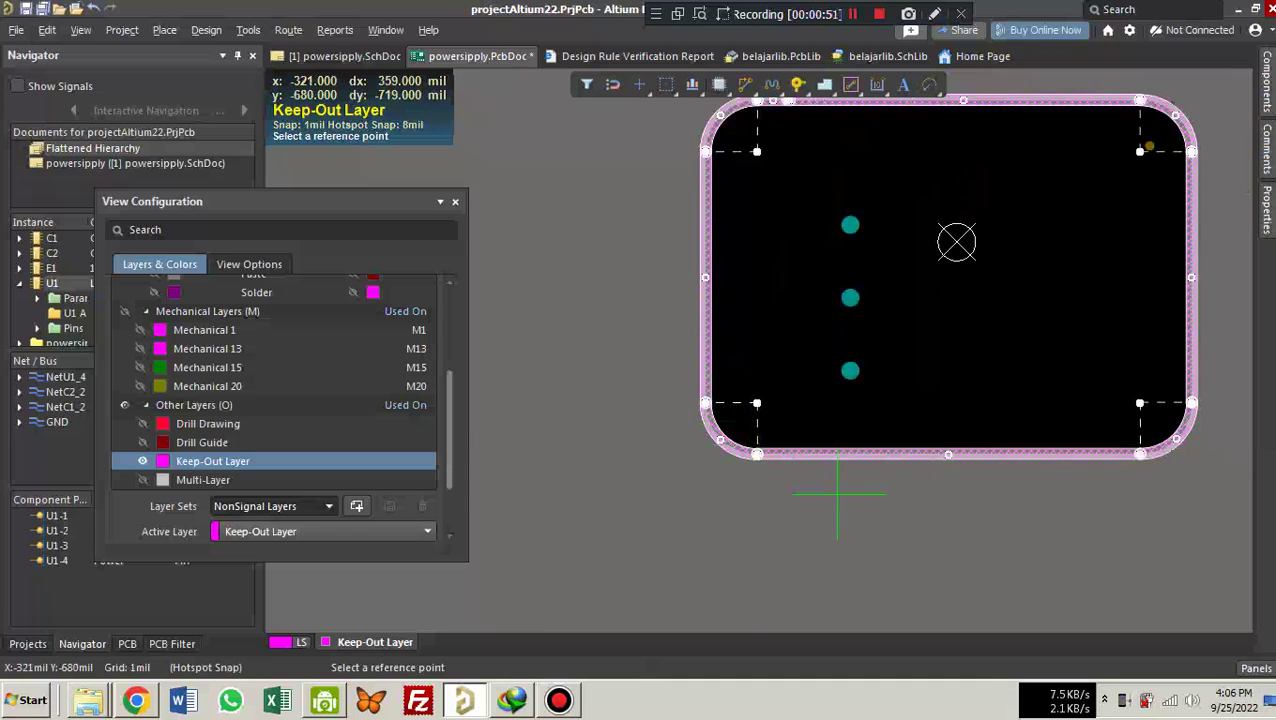
click(868, 520)
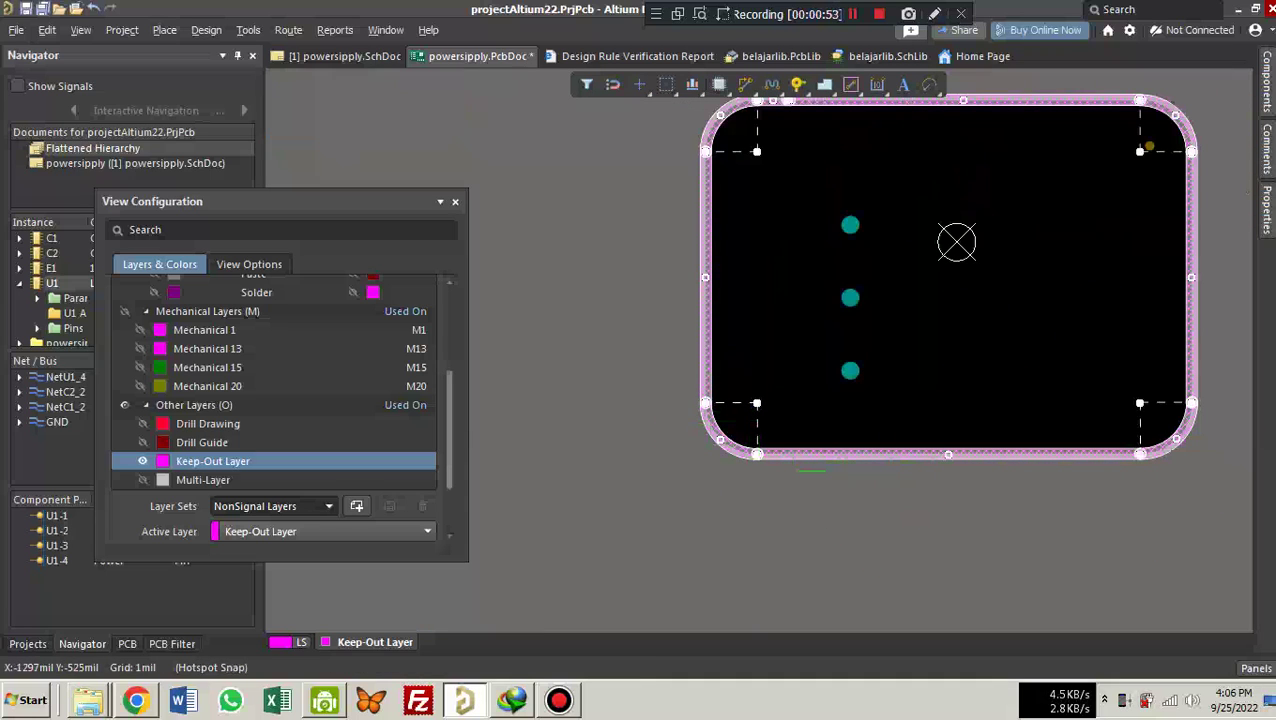
Show Mechanical 1 as the active layer, hide the Keep-Out Layer, and clear the selection.
click(206, 330)
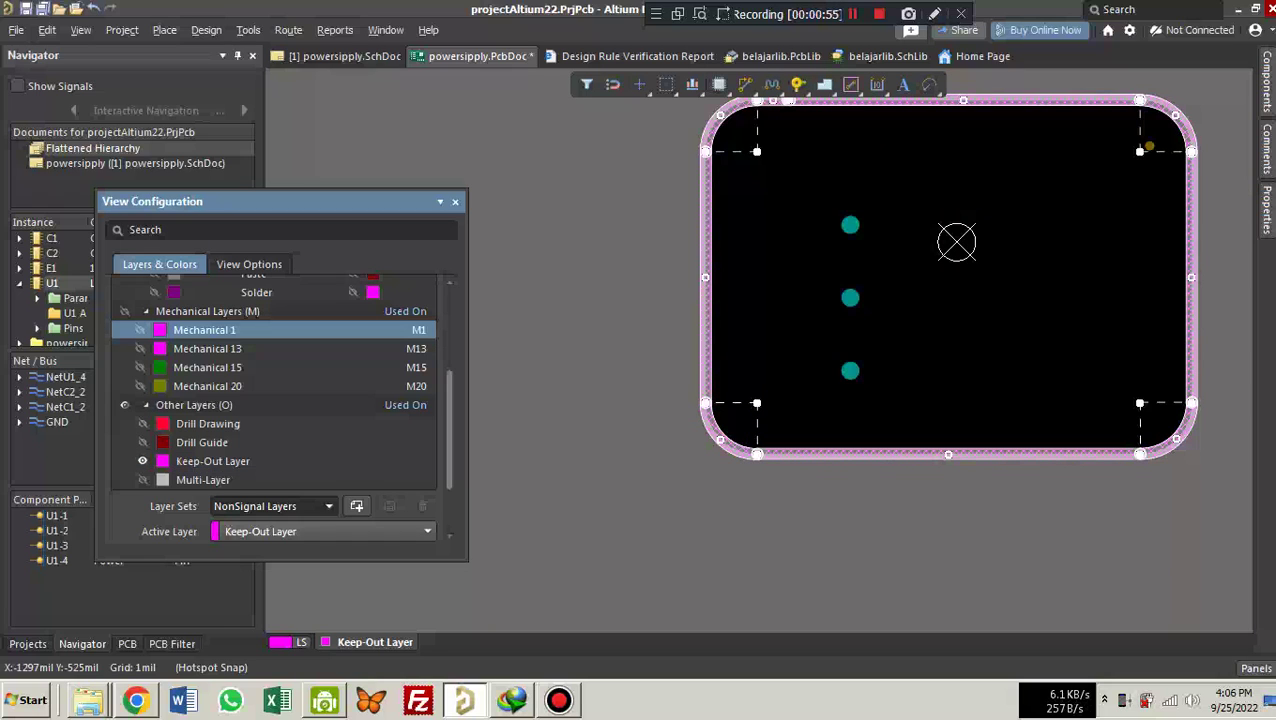
click(140, 330)
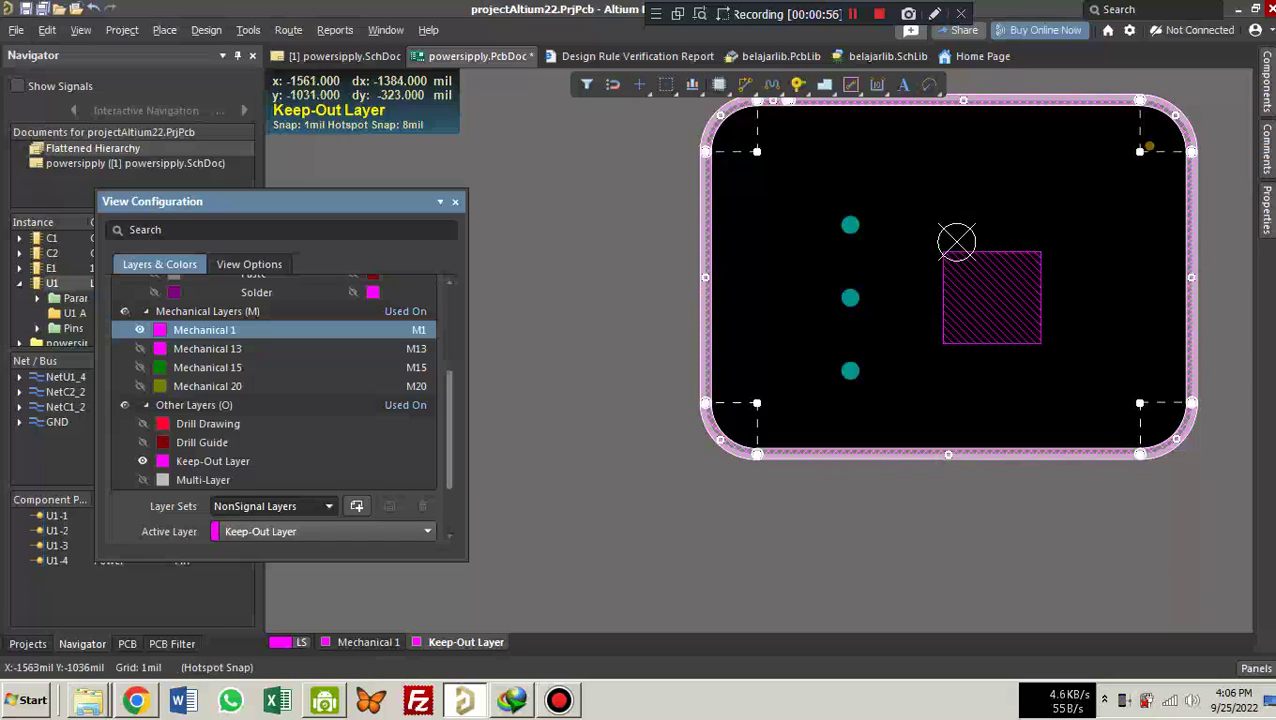
click(364, 642)
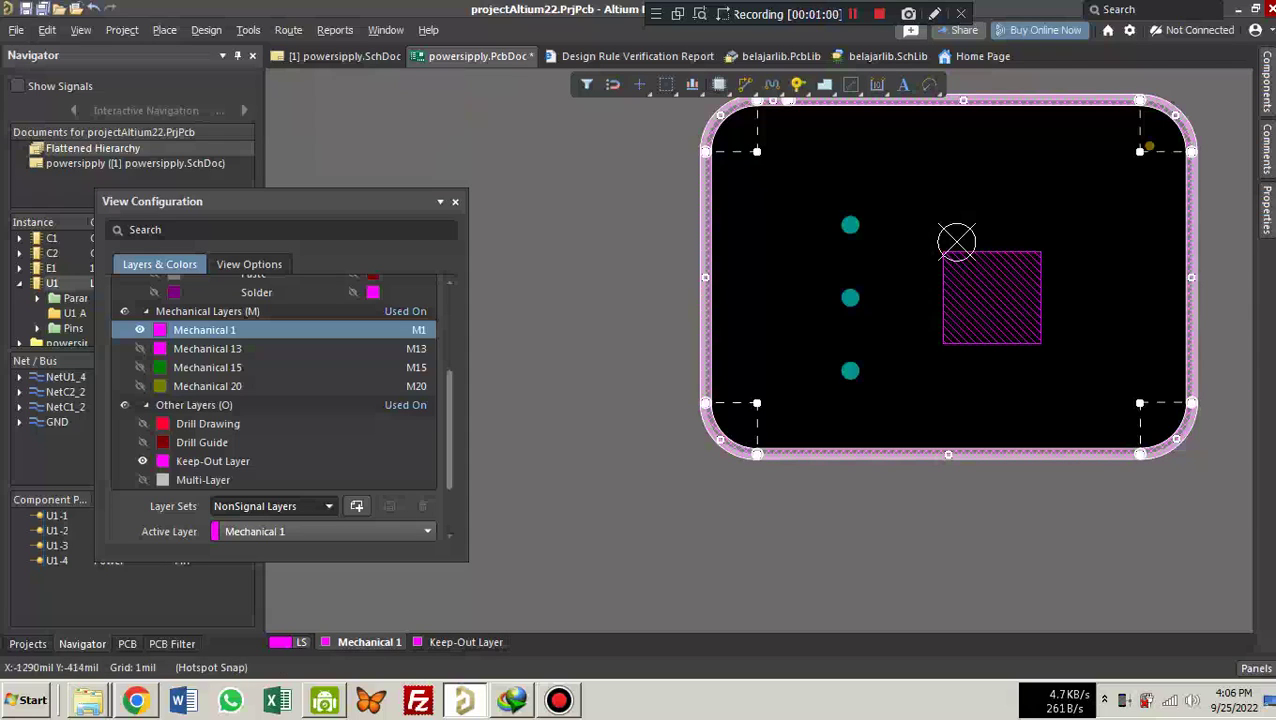
click(142, 461)
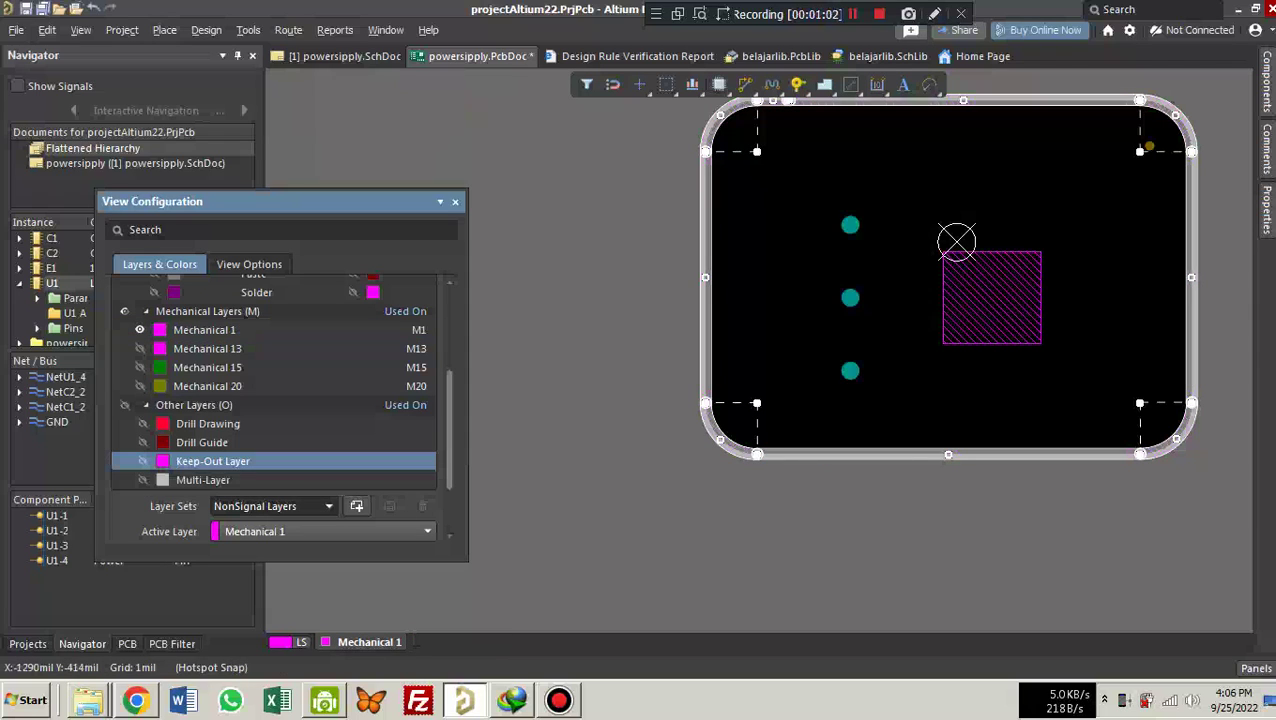
click(142, 461)
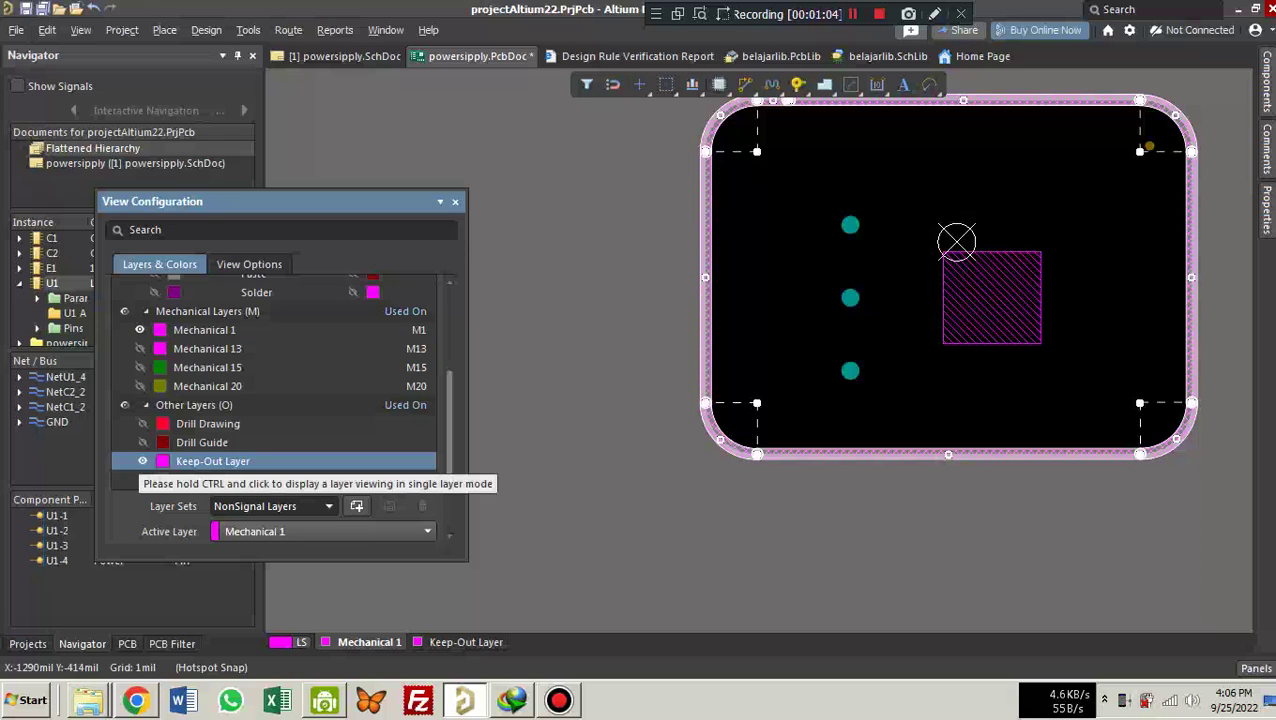
click(142, 461)
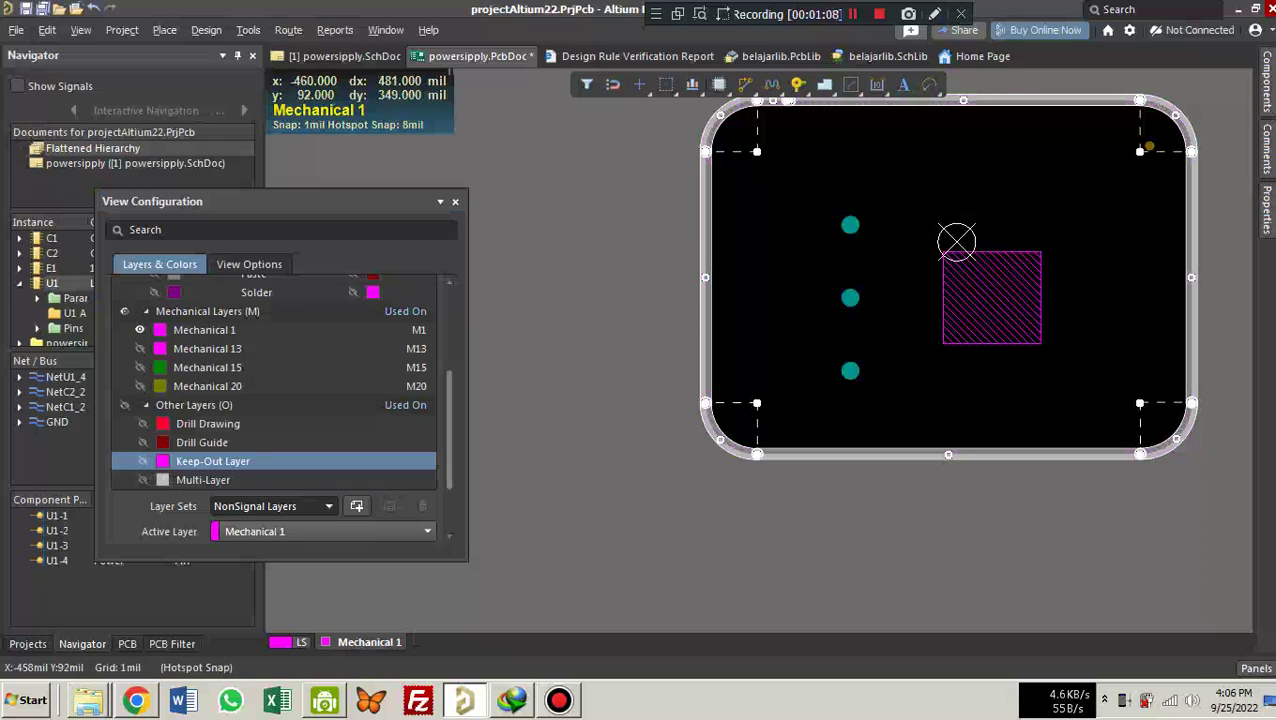
click(814, 204)
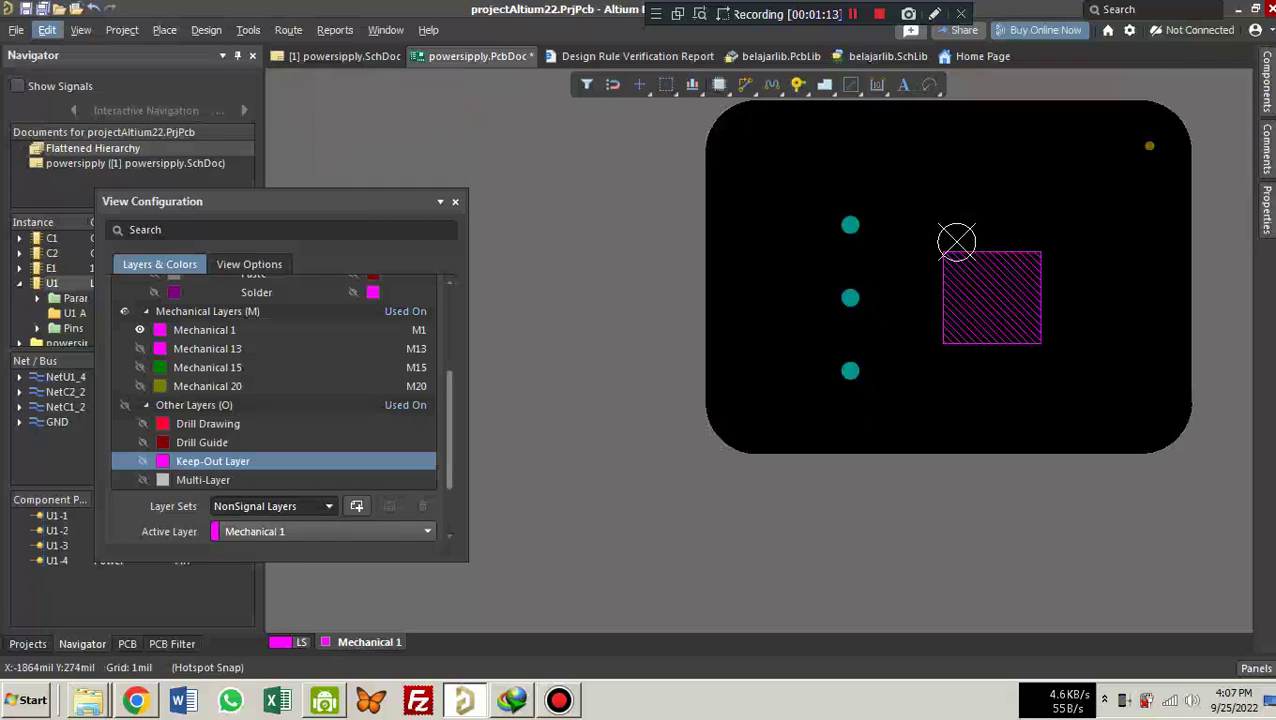
Paste the copied outline onto the current layer with Paste Special, as a linear array with an item count of 1.
click(47, 29)
click(96, 179)
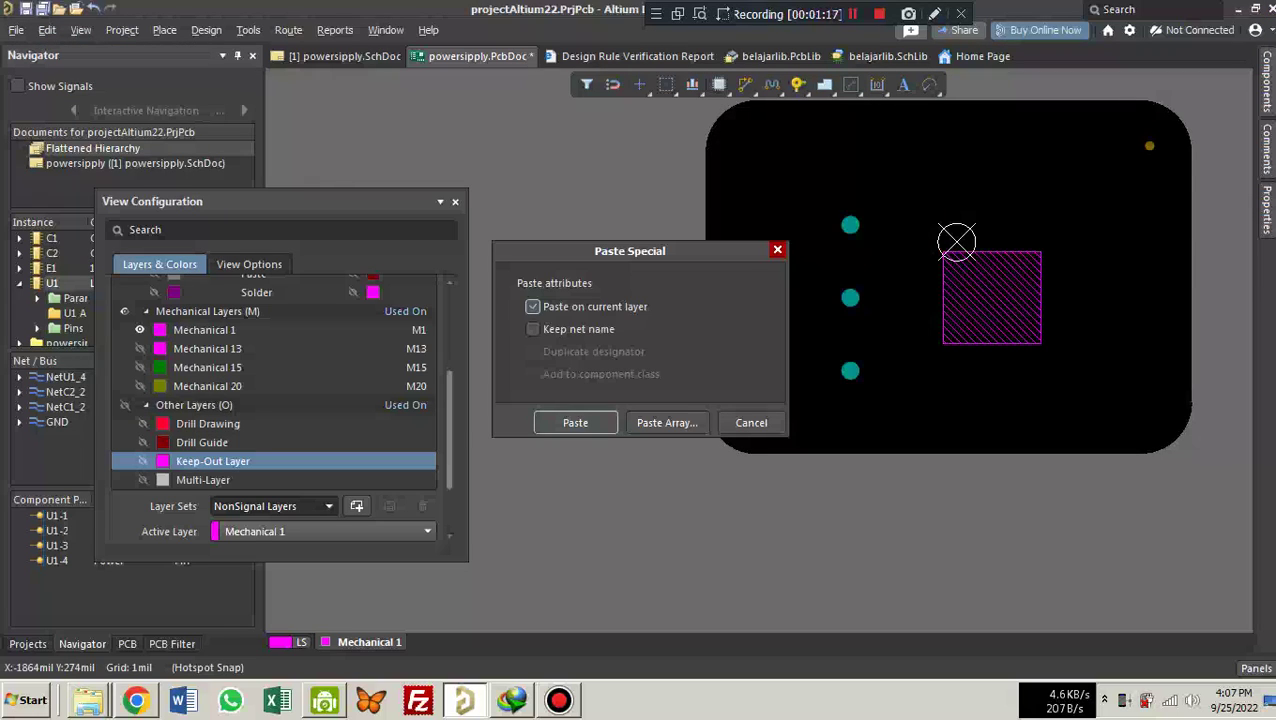
click(667, 423)
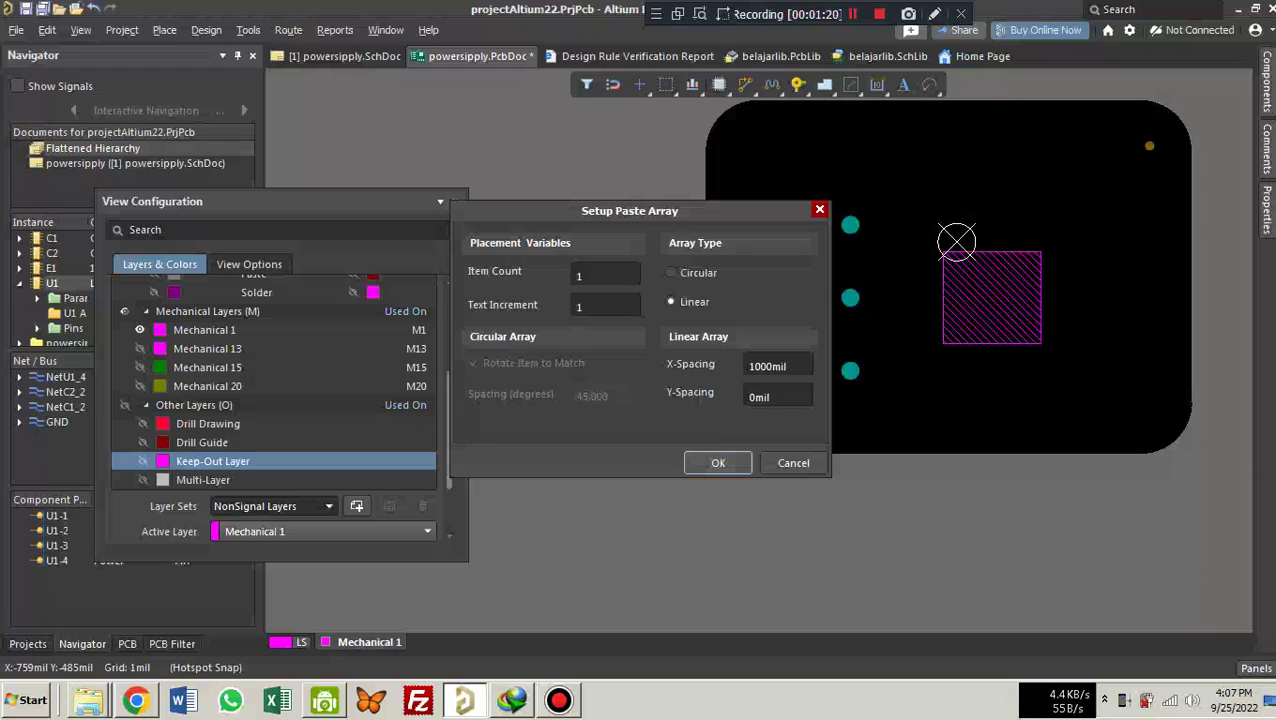
click(718, 462)
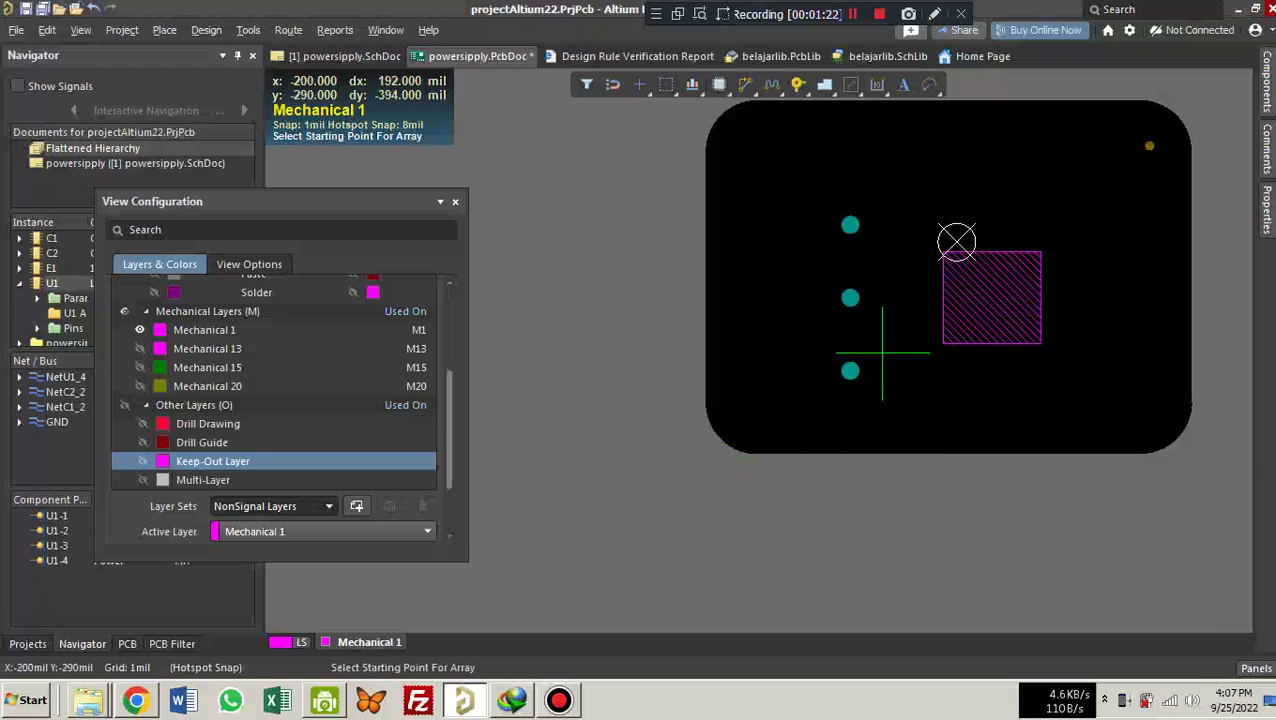
click(775, 218)
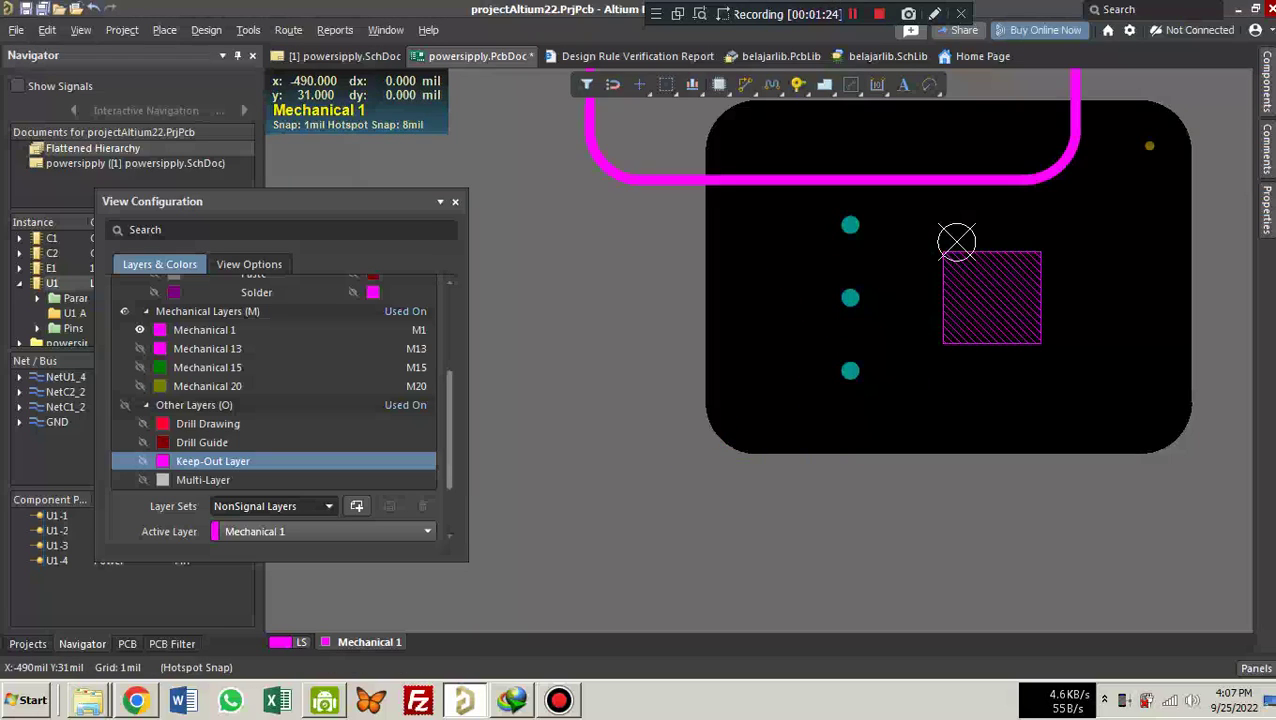
Select the whole pasted Mechanical 1 outline and move it down onto the board so it follows the board's edge.
scroll(772, 236, up, 3)
scroll(813, 350, down, 1)
scroll(813, 356, up, 4)
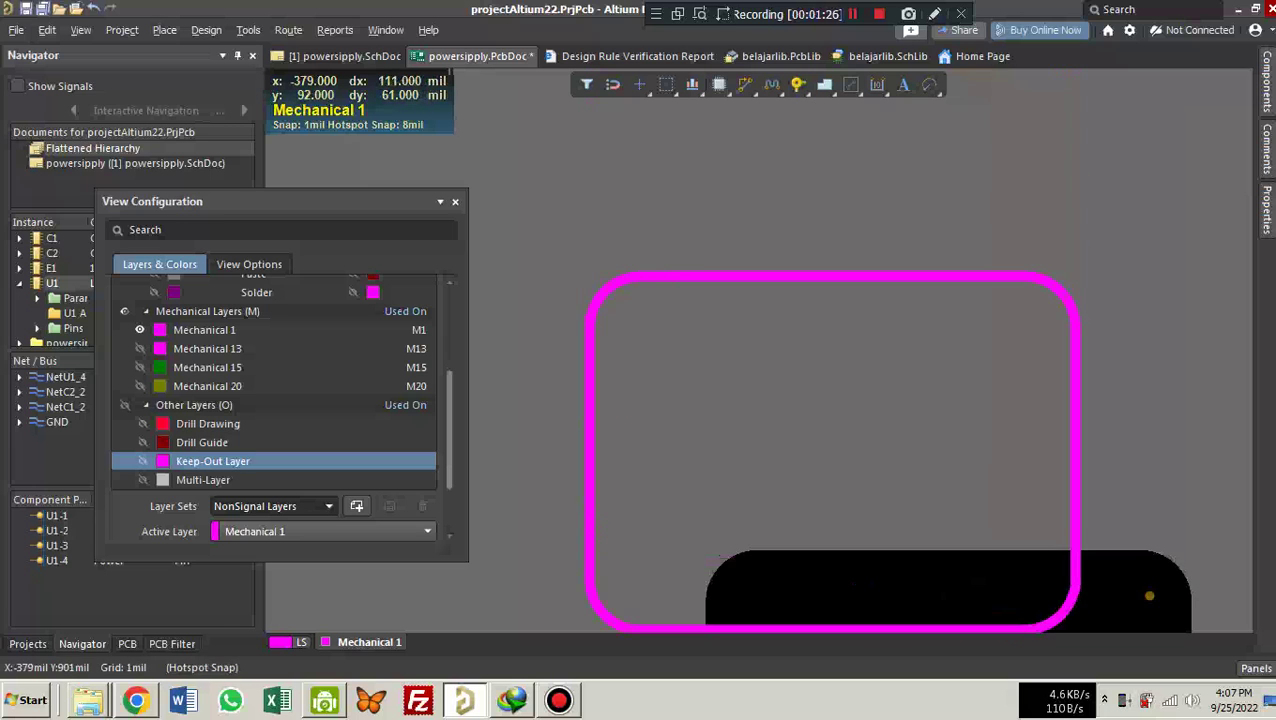
scroll(823, 325, down, 2)
ctrl+scroll(880, 319, down, 1)
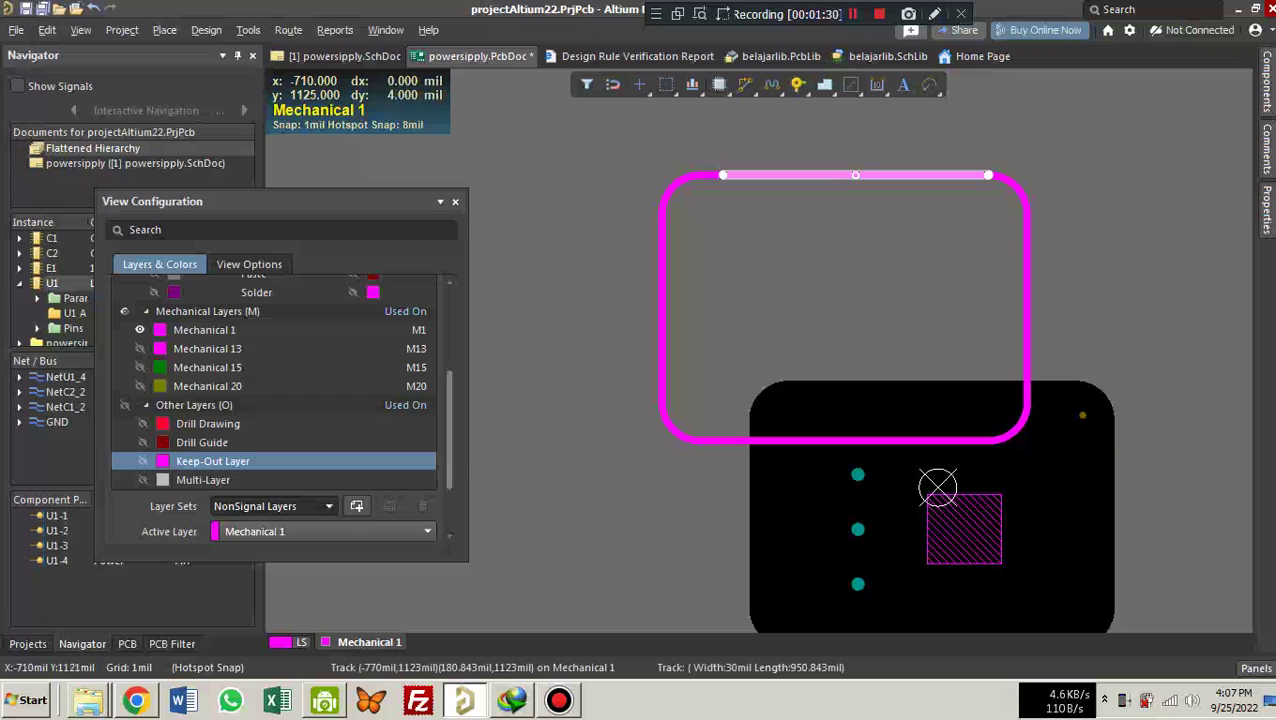
key(Tab)
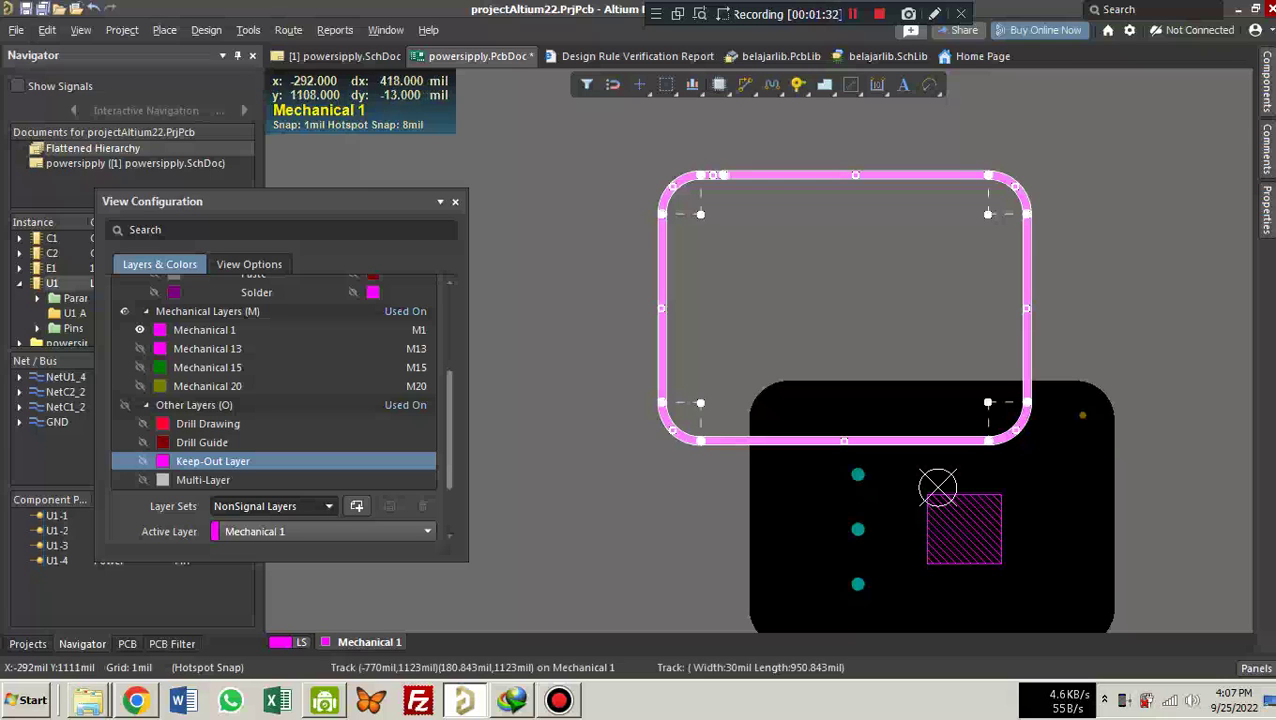
drag(871, 175, 932, 402)
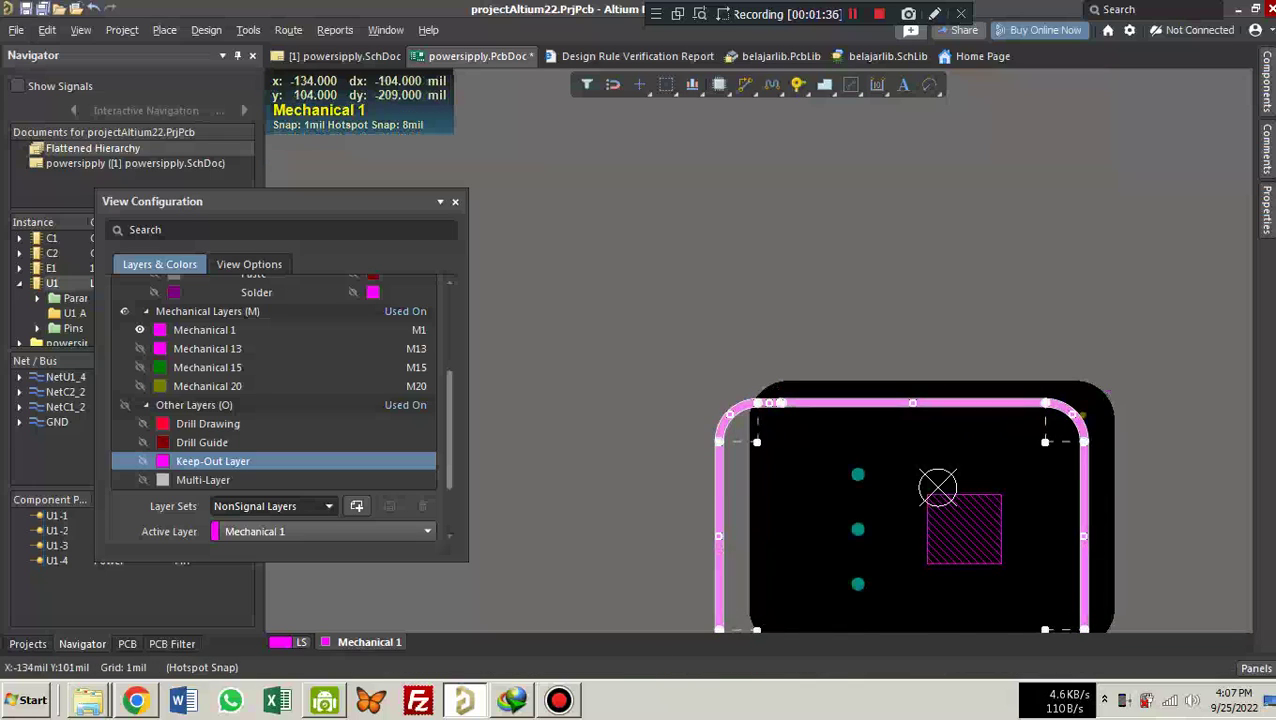
ctrl+scroll(904, 629, up, 3)
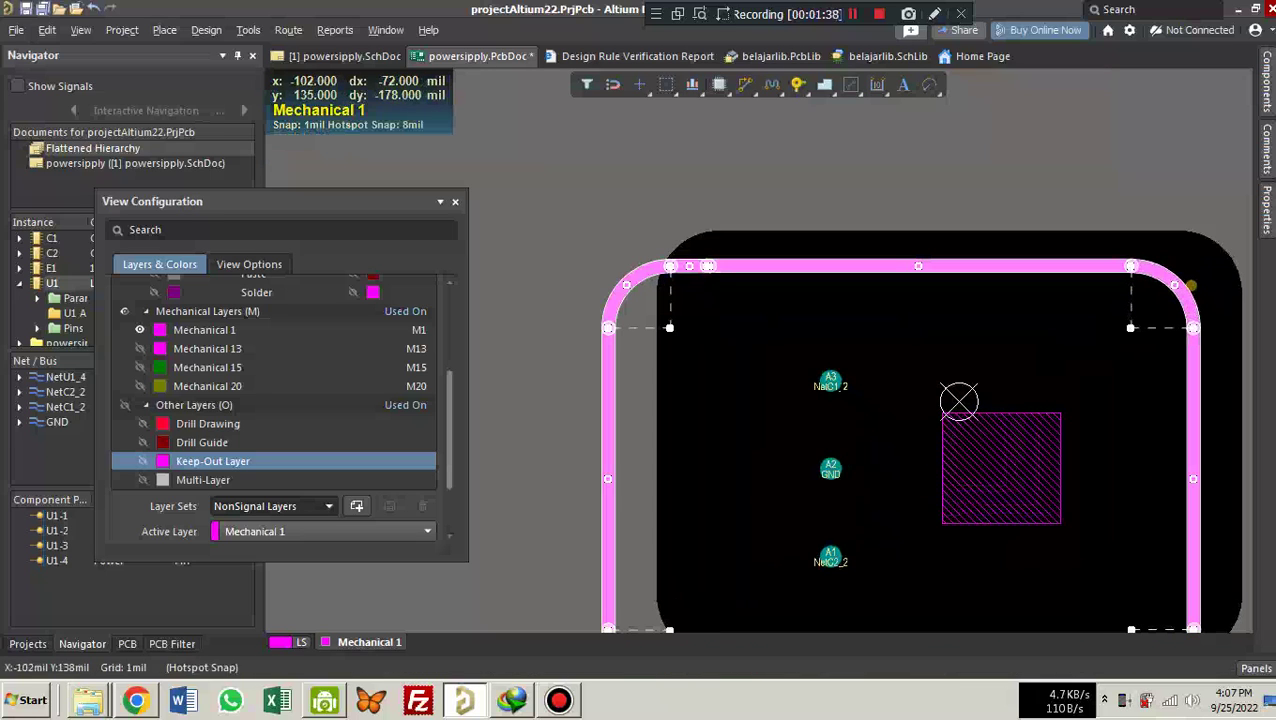
drag(987, 266, 1027, 235)
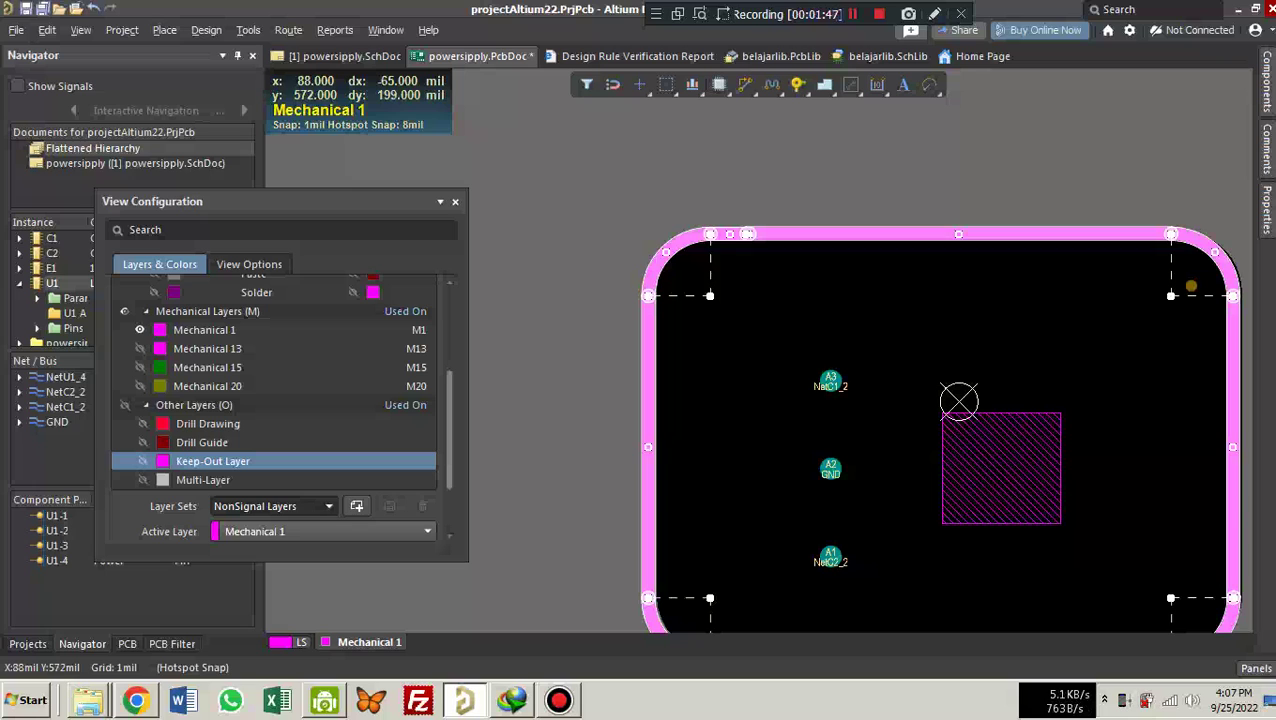
click(998, 147)
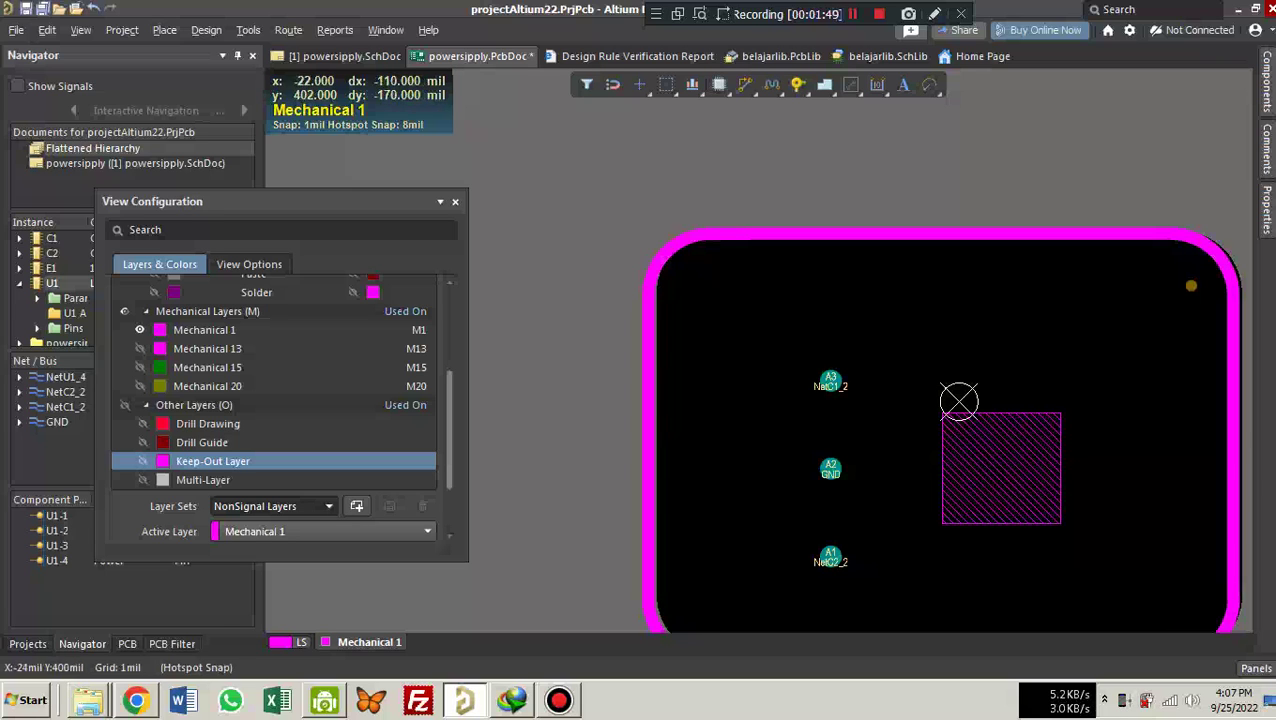
ctrl+scroll(778, 349, up, 1)
ctrl+scroll(777, 355, up, 2)
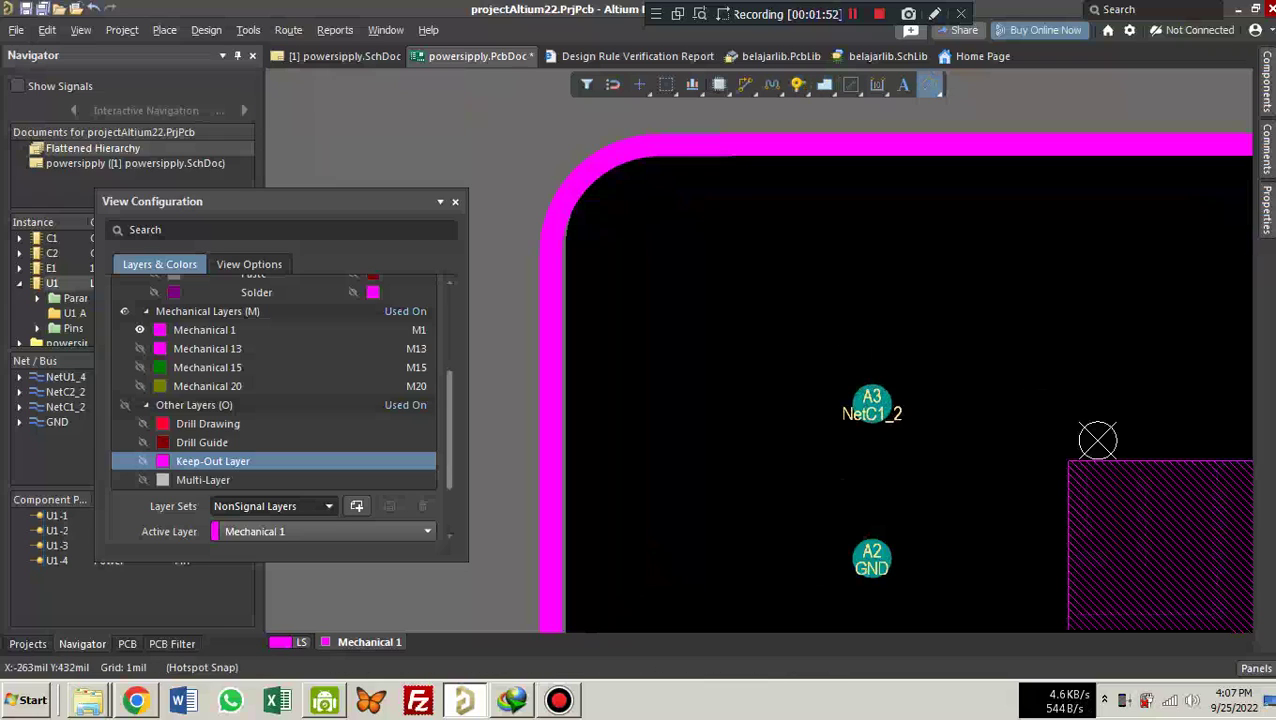
Draw a chamfer line on Mechanical 1 with a short horizontal from the outline's left edge and a diagonal about 448 mil long to its top edge.
click(930, 84)
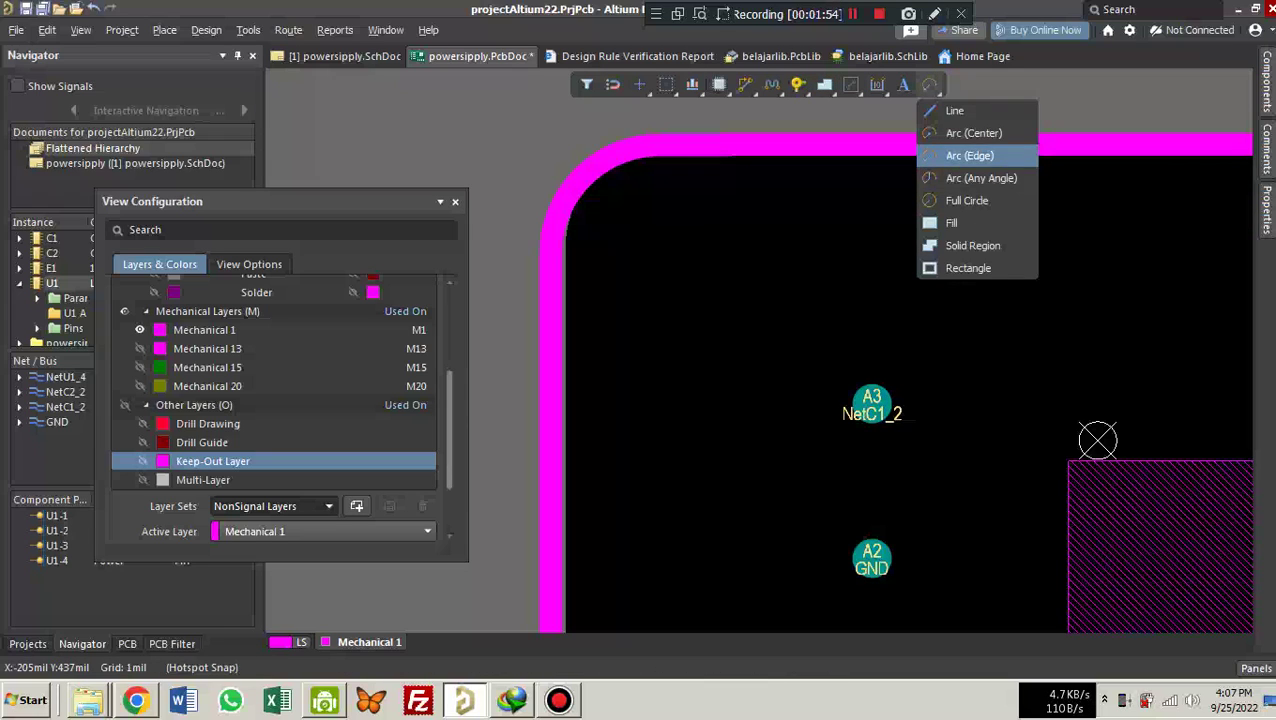
click(950, 110)
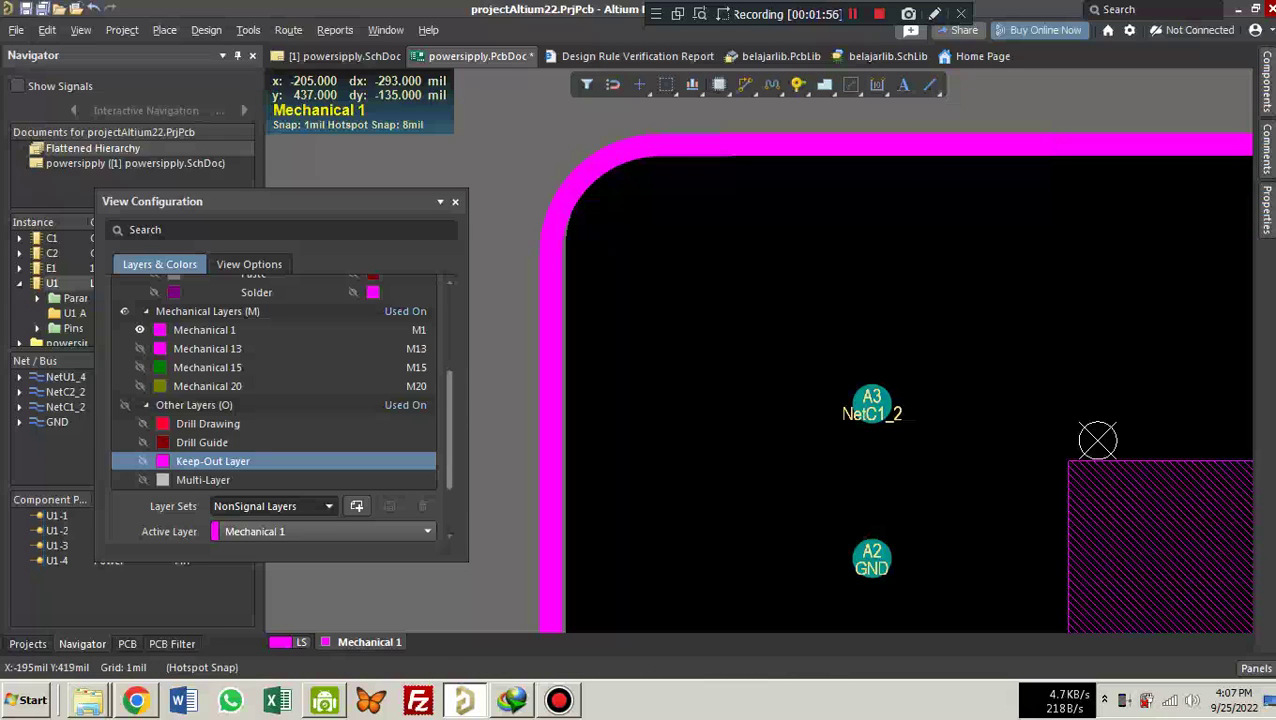
click(570, 396)
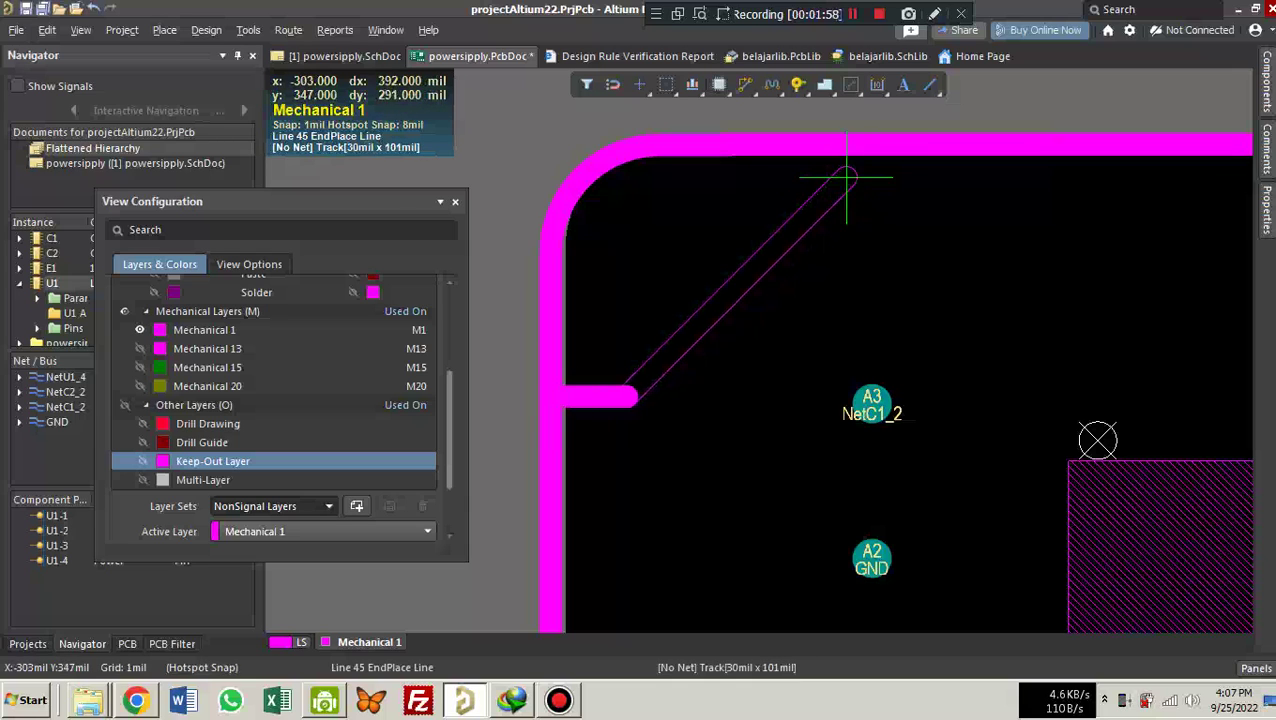
key(Escape)
click(880, 150)
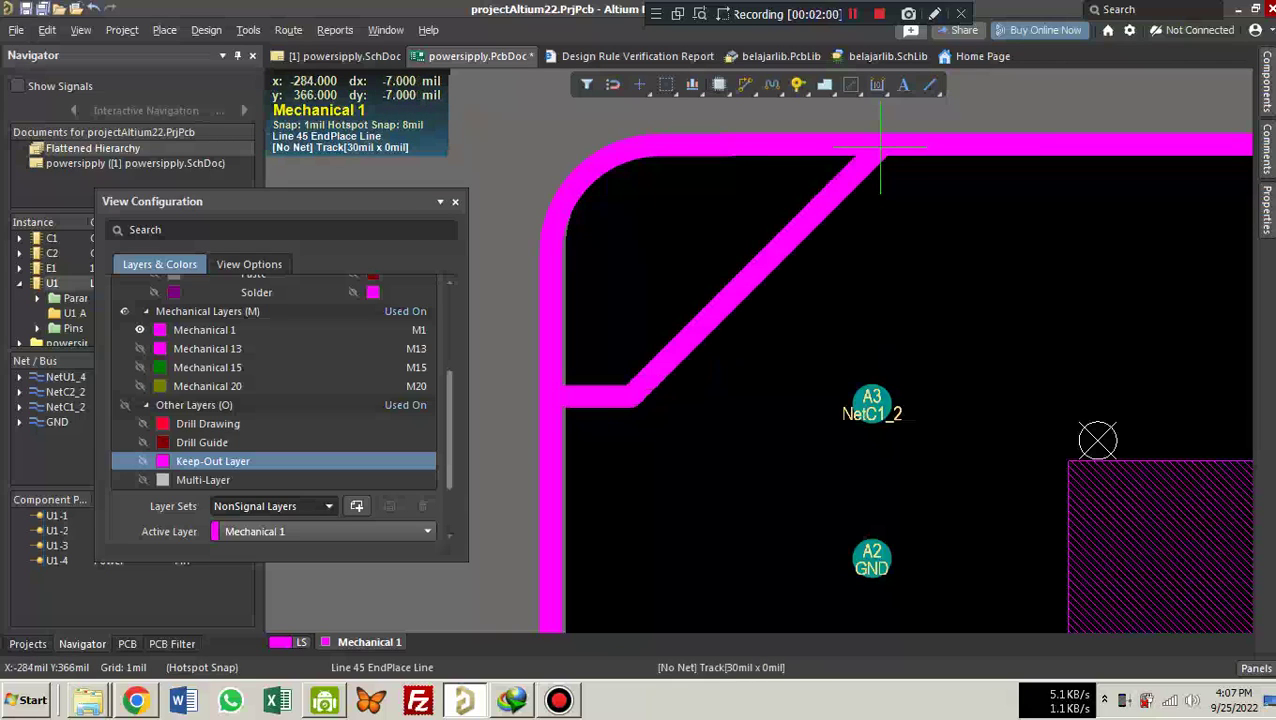
key(Escape)
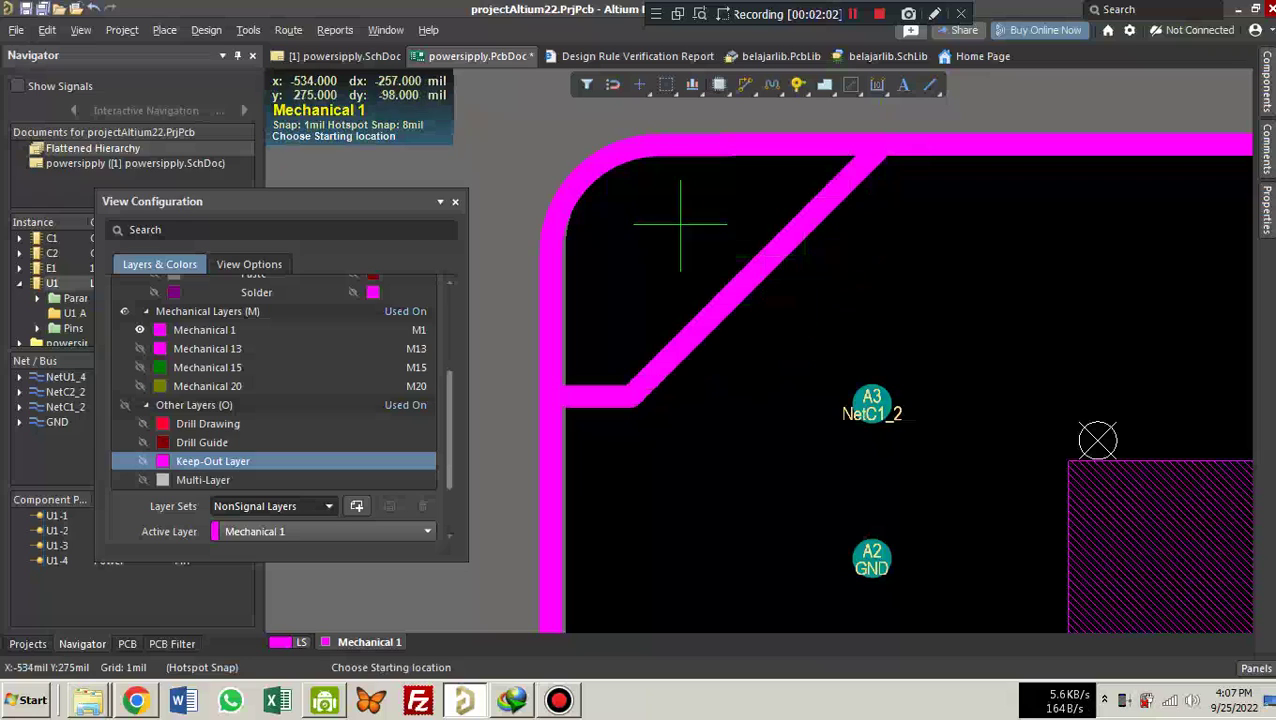
key(Escape)
Delete the rounded arc at the outline's upper-left corner and the short top-edge track next to it.
click(572, 187)
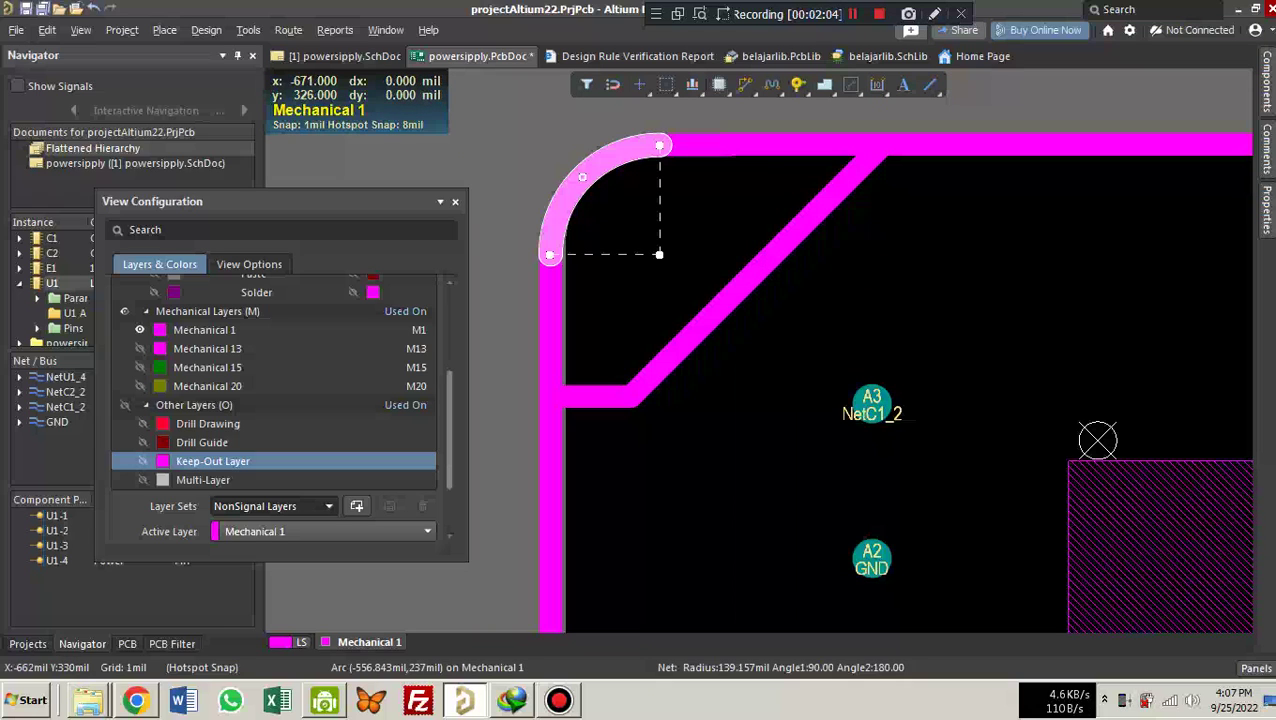
click(512, 120)
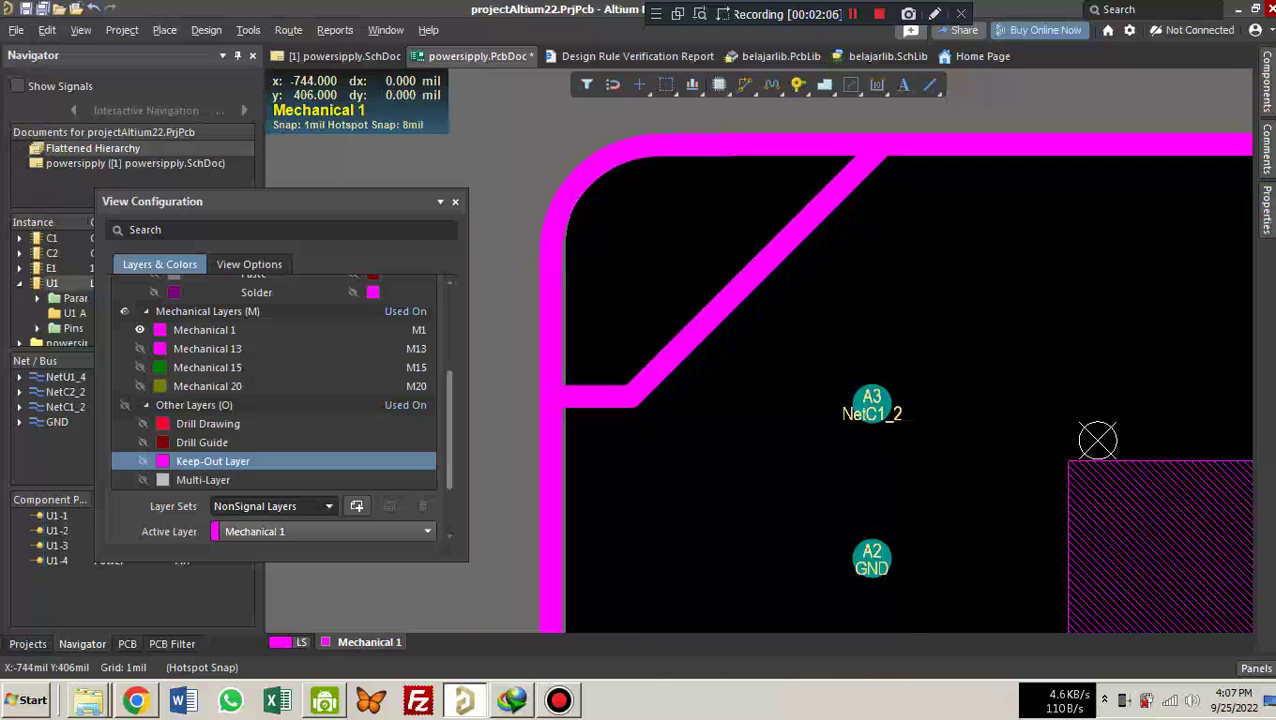
drag(480, 88, 690, 298)
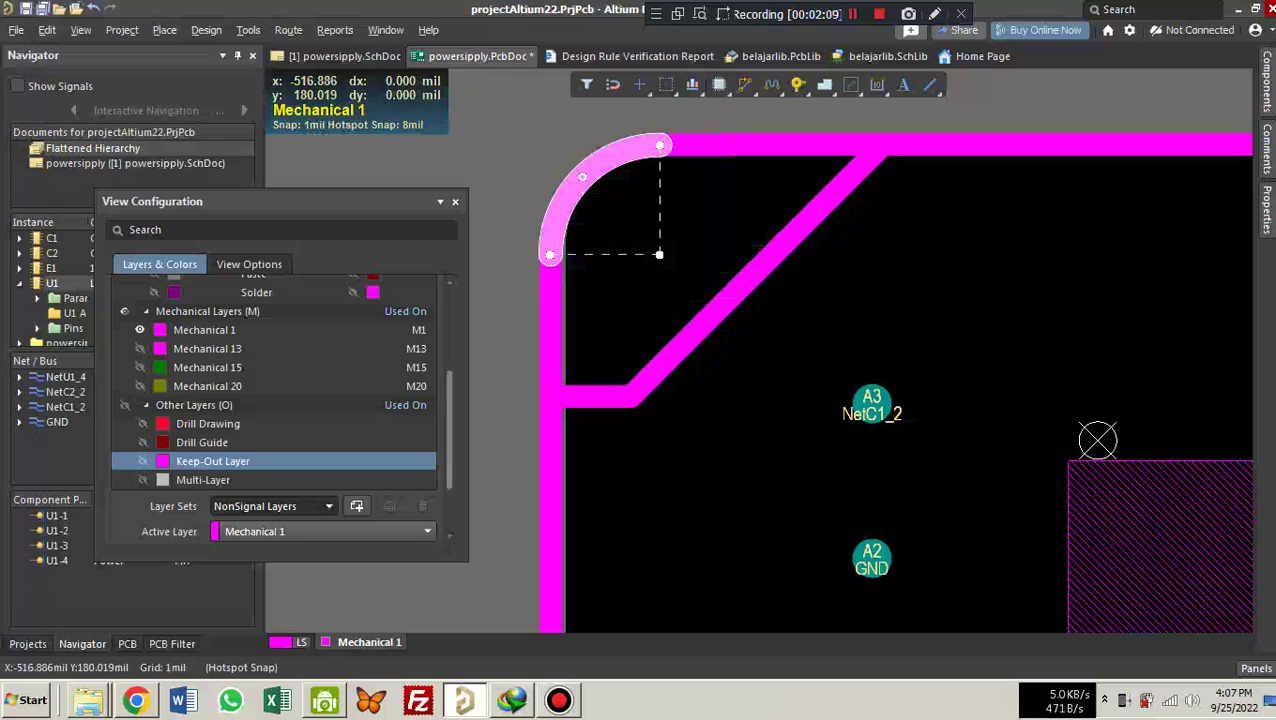
key(Delete)
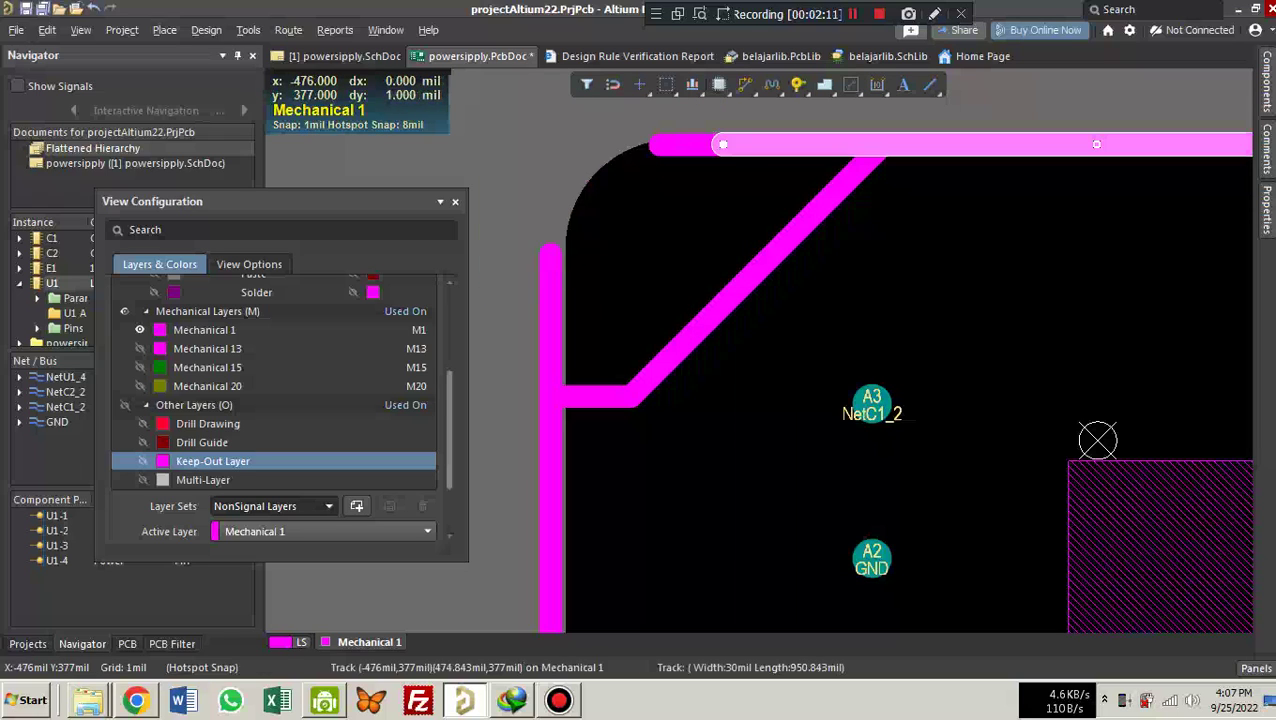
click(679, 147)
key(Delete)
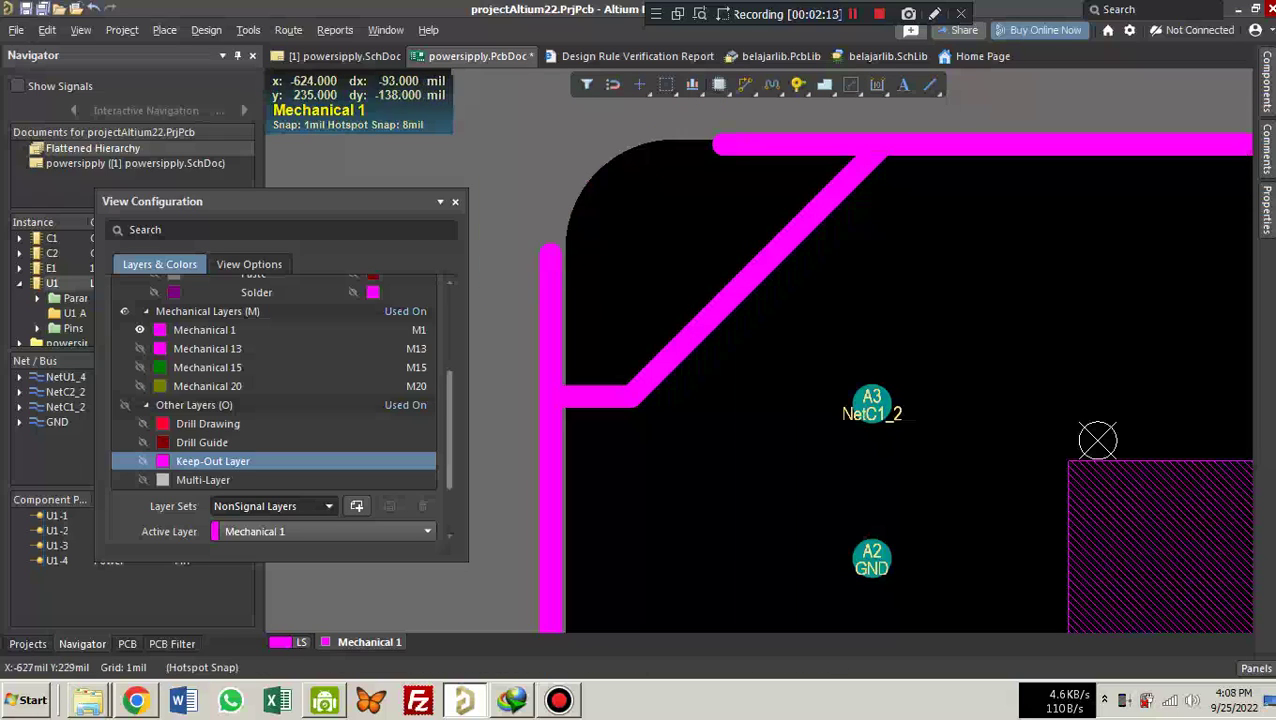
Shorten the outline's left-edge track so its upper end meets the start of the short horizontal line.
click(553, 302)
drag(549, 254, 549, 400)
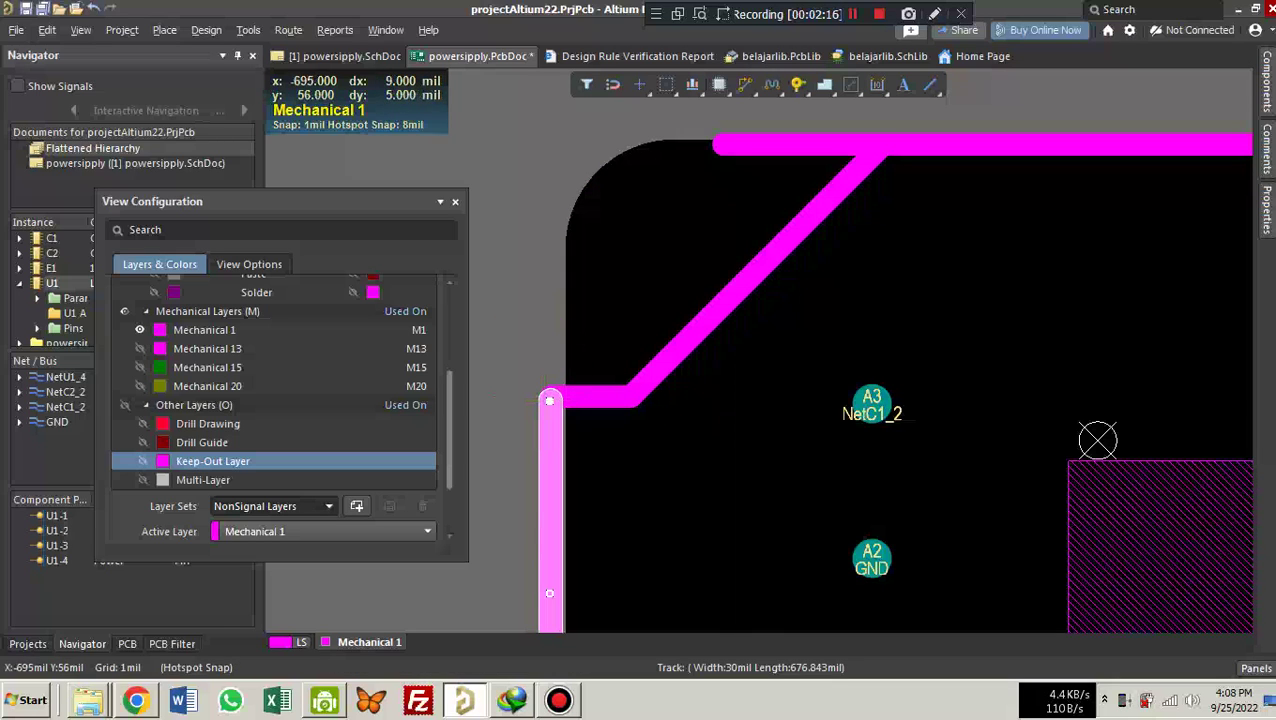
ctrl+scroll(551, 400, up, 2)
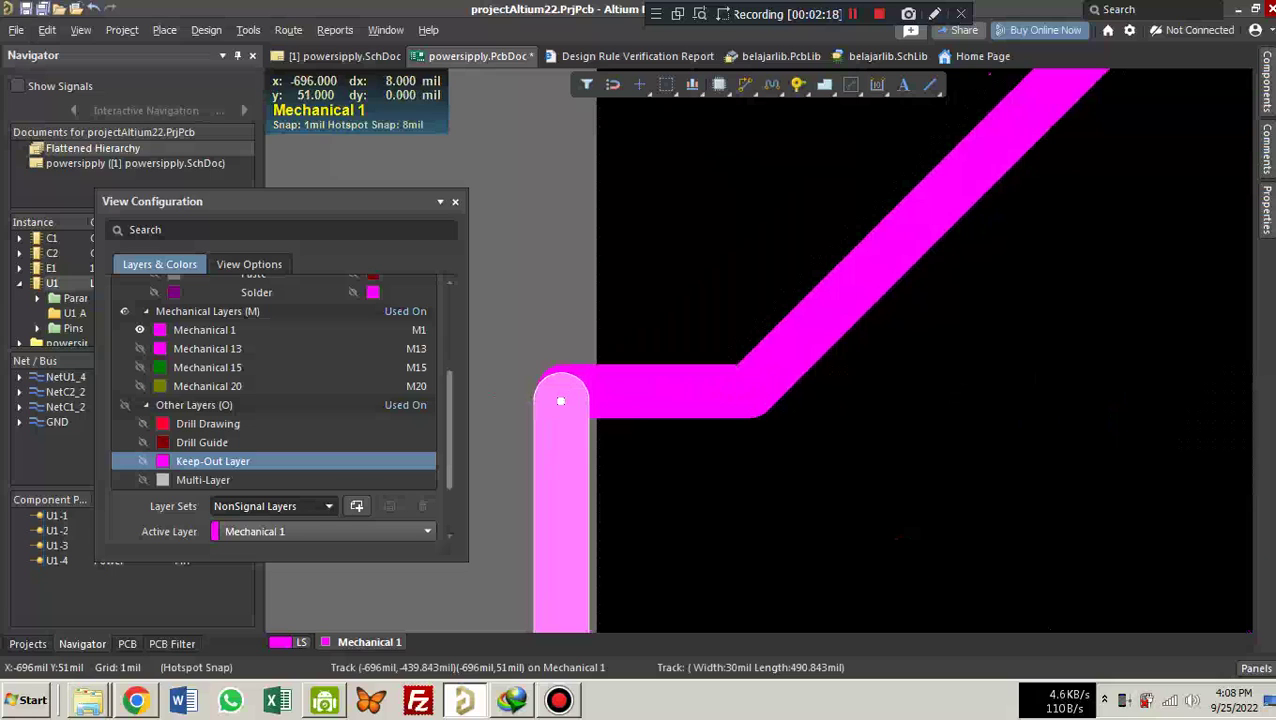
drag(561, 400, 561, 391)
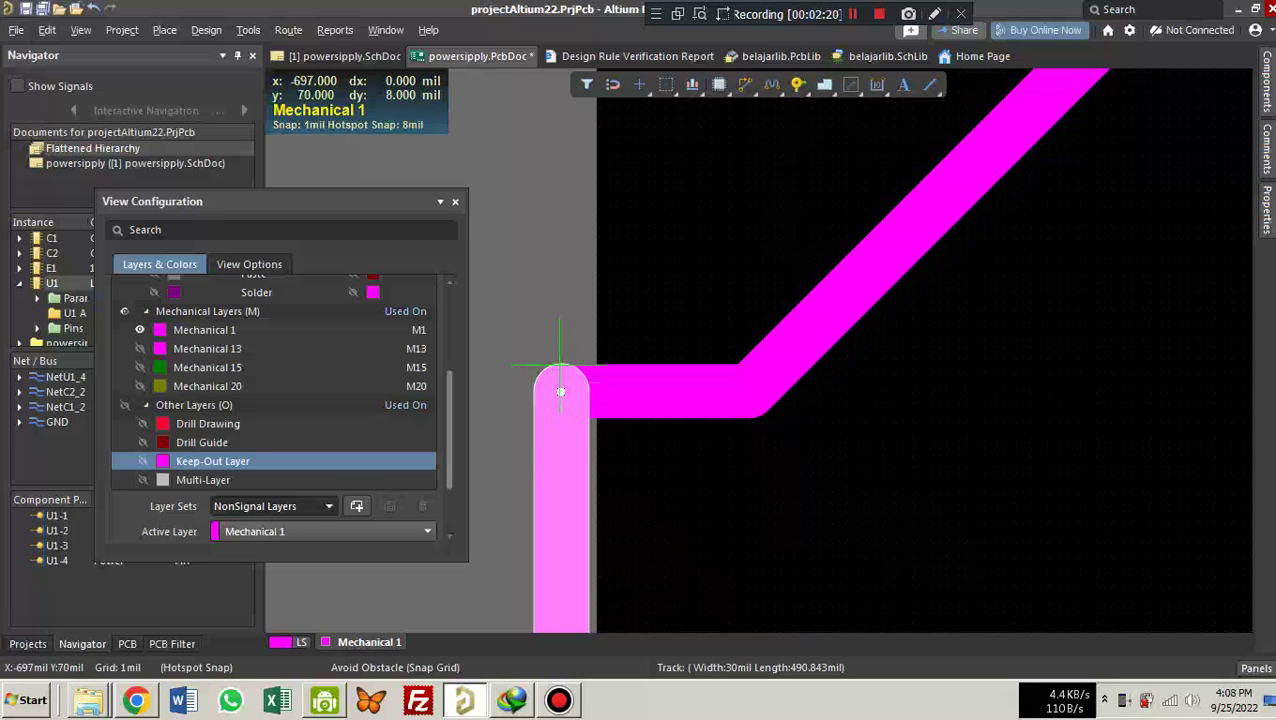
Shorten the outline's top-edge track so its left end meets the upper end of the diagonal line.
ctrl+scroll(621, 322, down, 7)
scroll(759, 240, up, 3)
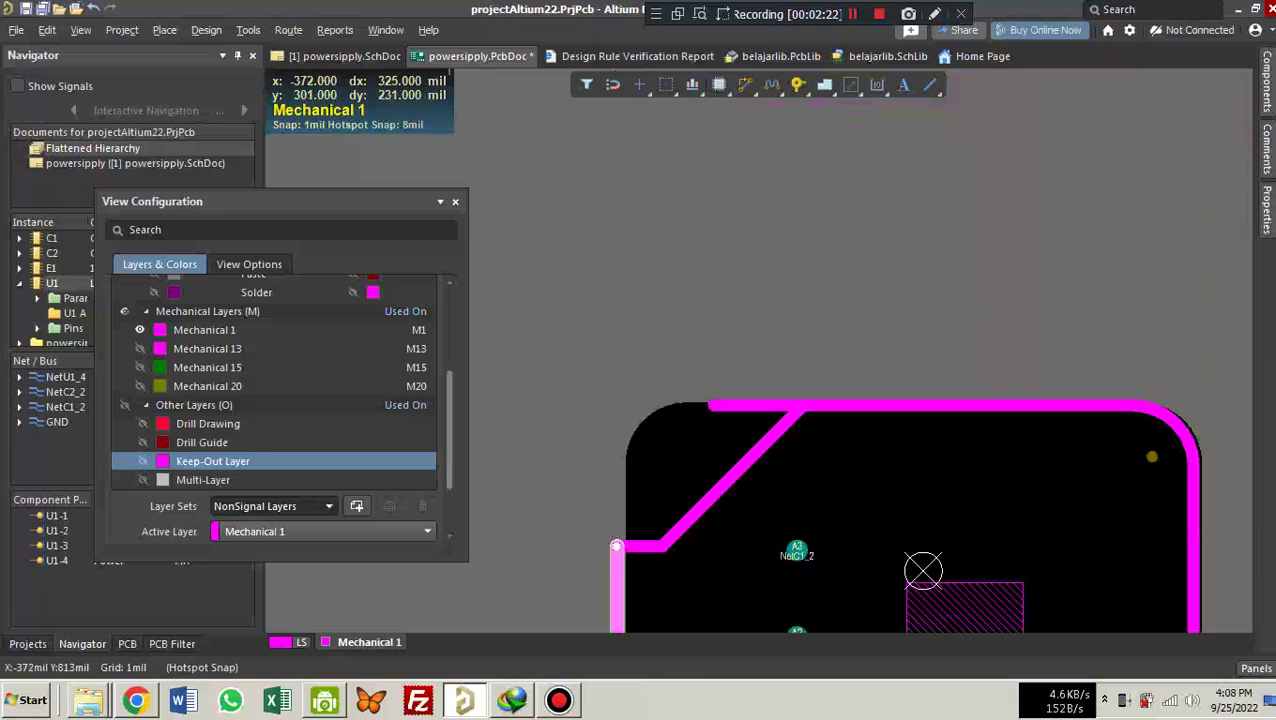
scroll(740, 324, down, 4)
ctrl+scroll(744, 118, up, 1)
scroll(800, 335, up, 3)
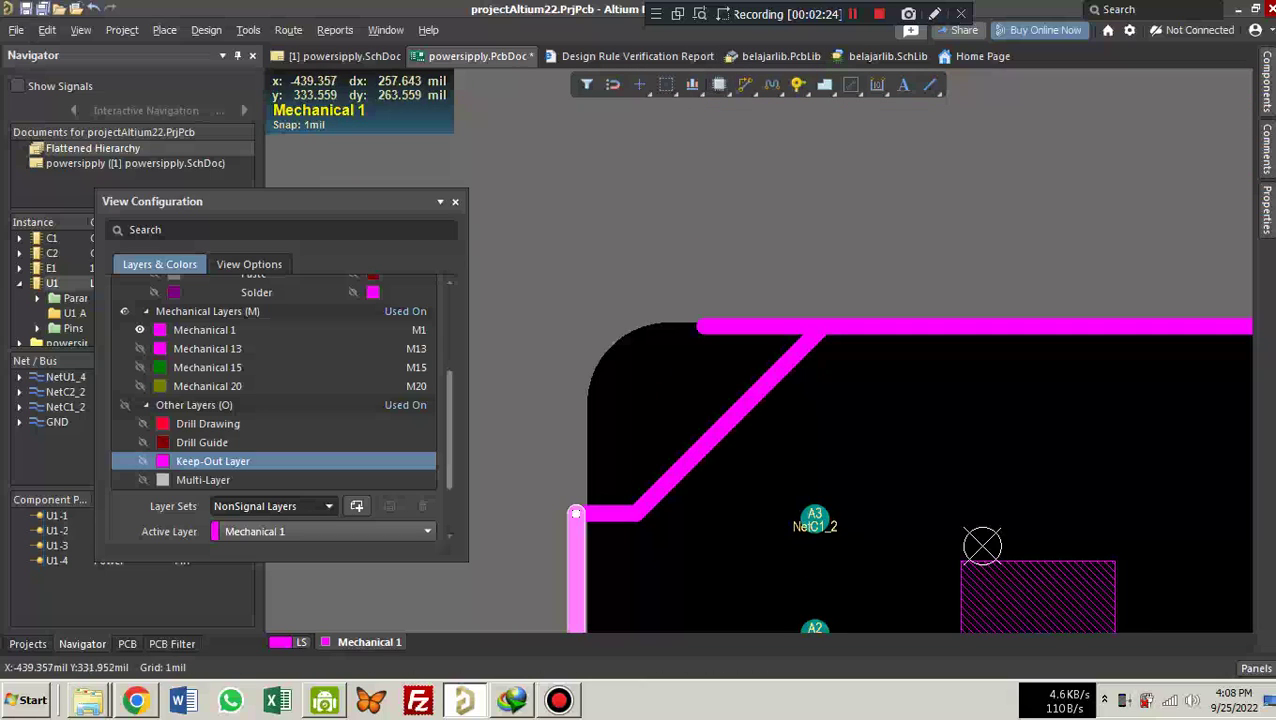
ctrl+scroll(732, 355, up, 1)
click(697, 316)
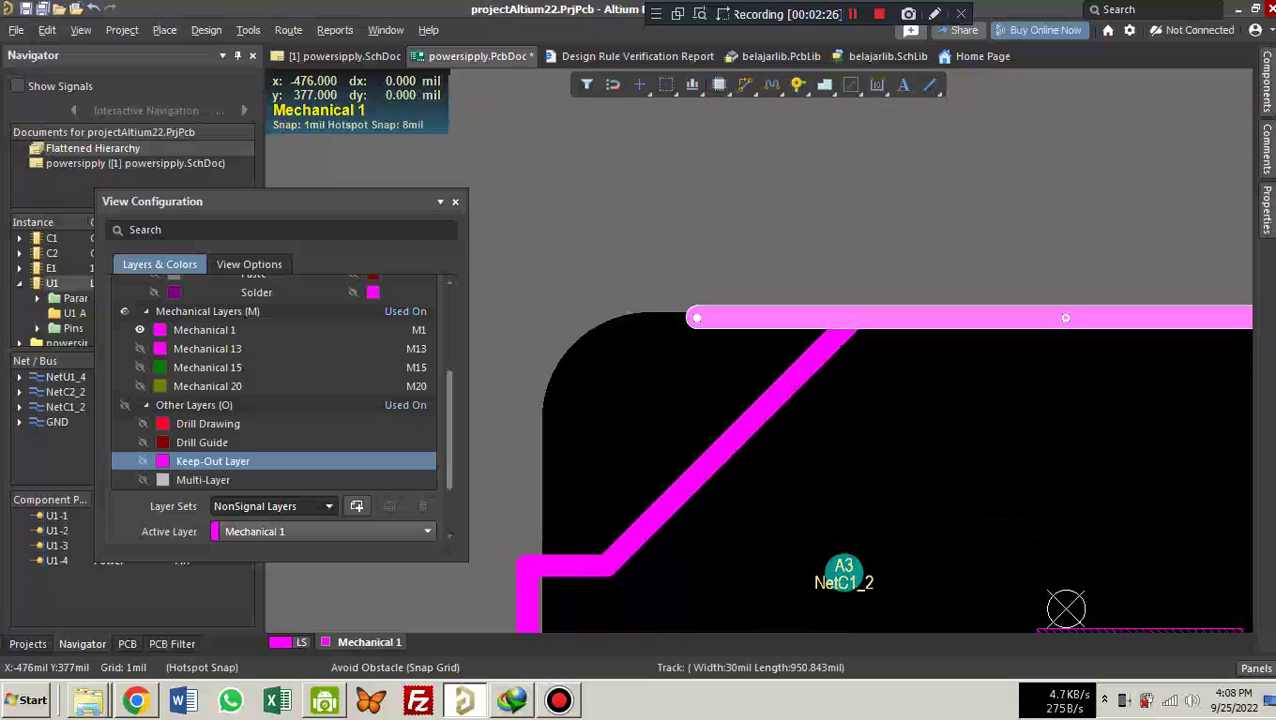
click(694, 294)
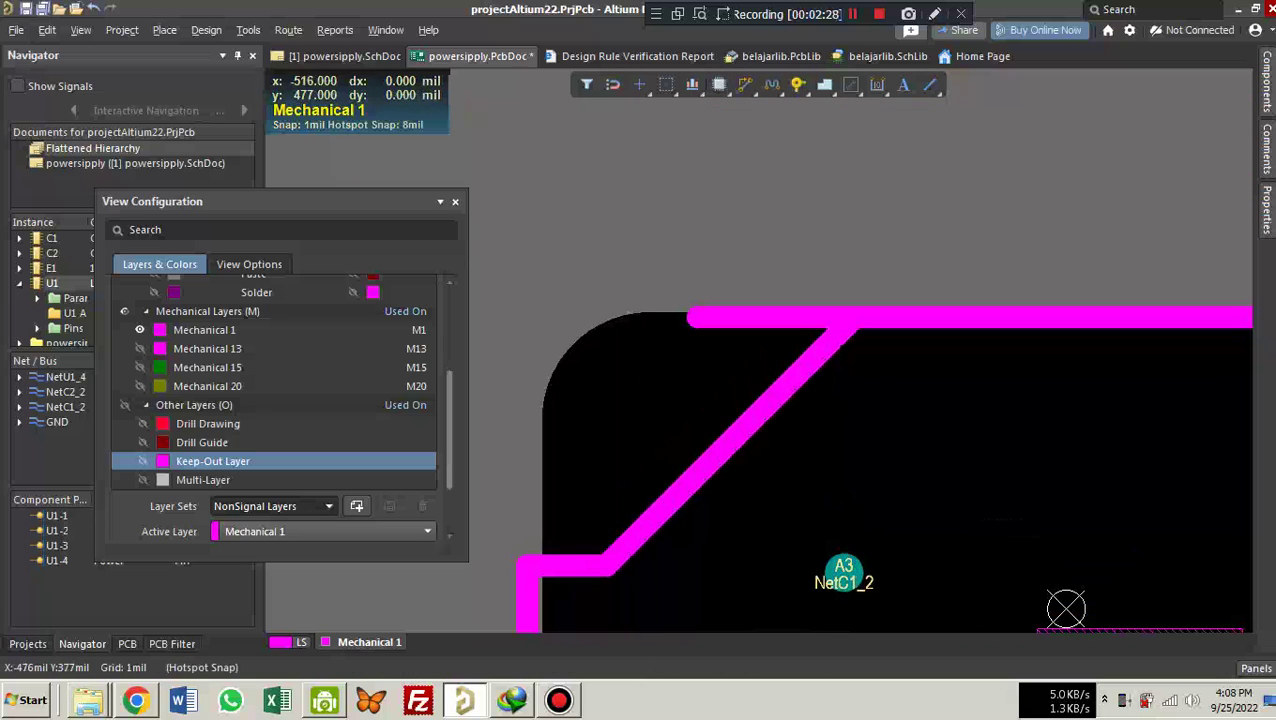
click(698, 312)
drag(697, 316, 851, 317)
click(793, 223)
scroll(795, 223, down, 1)
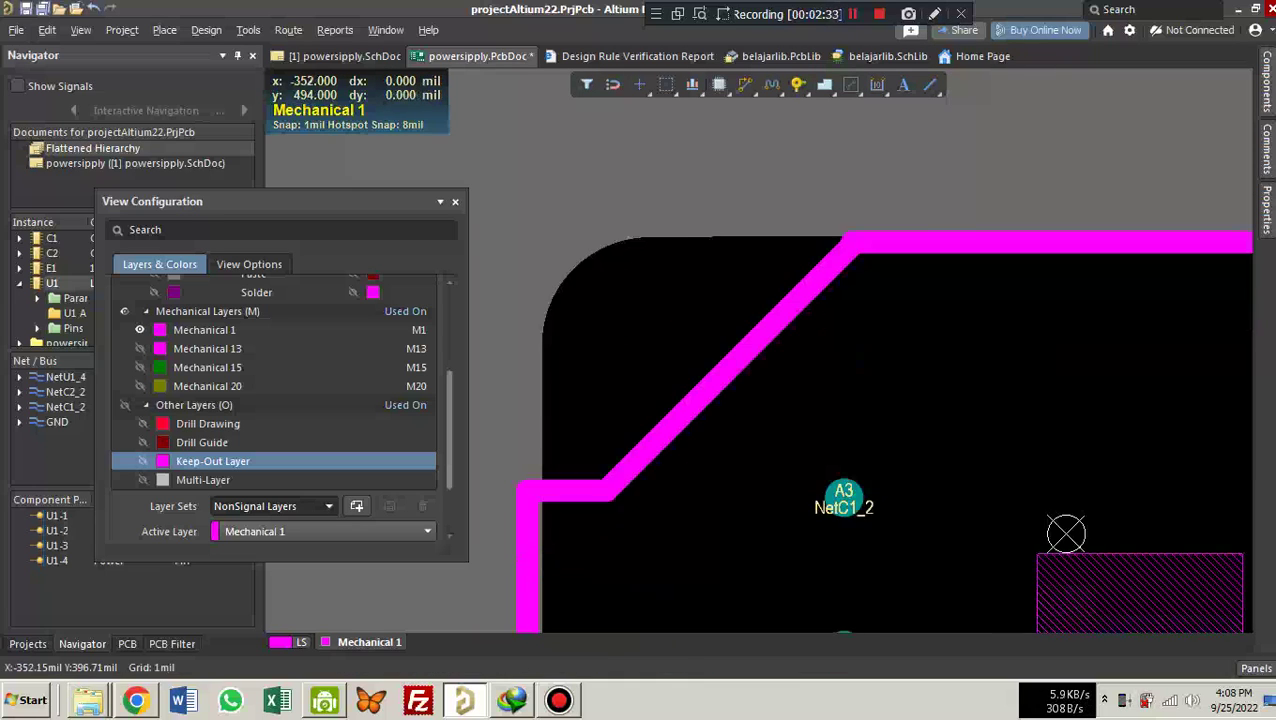
Select the whole connected Mechanical 1 outline, define the board shape from the selected objects, and clear the selection.
ctrl+scroll(795, 223, down, 3)
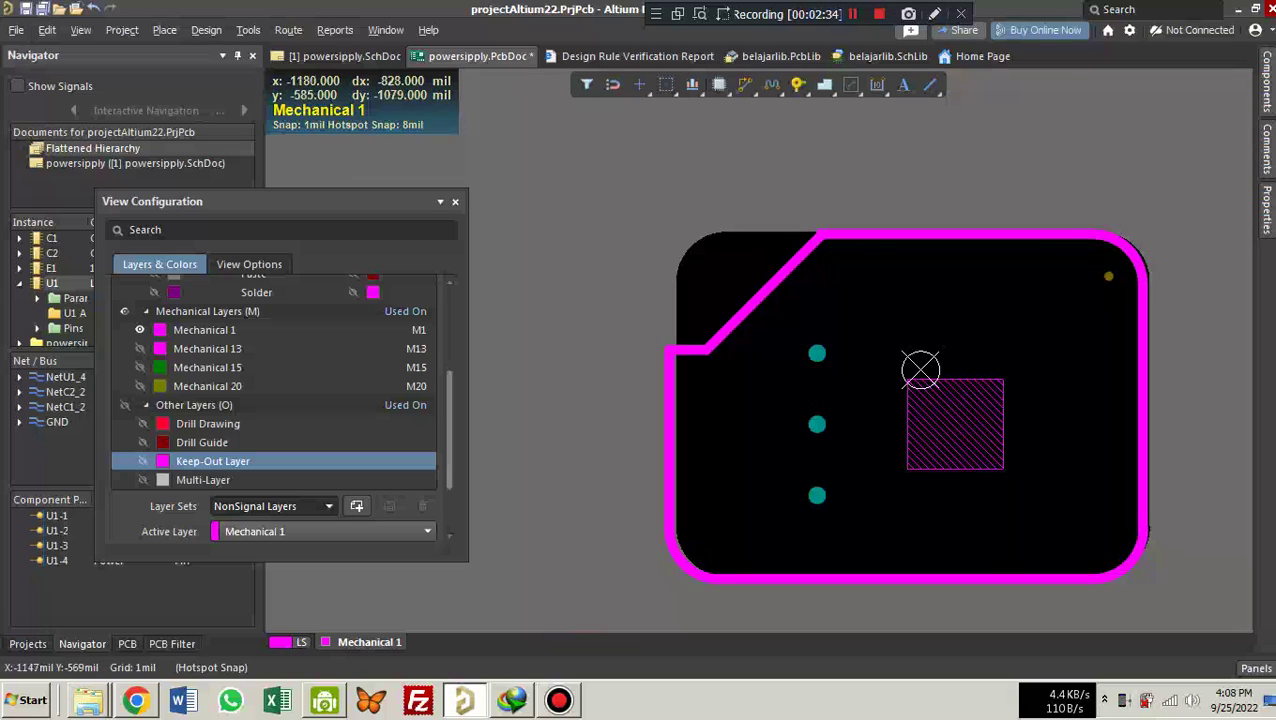
click(792, 269)
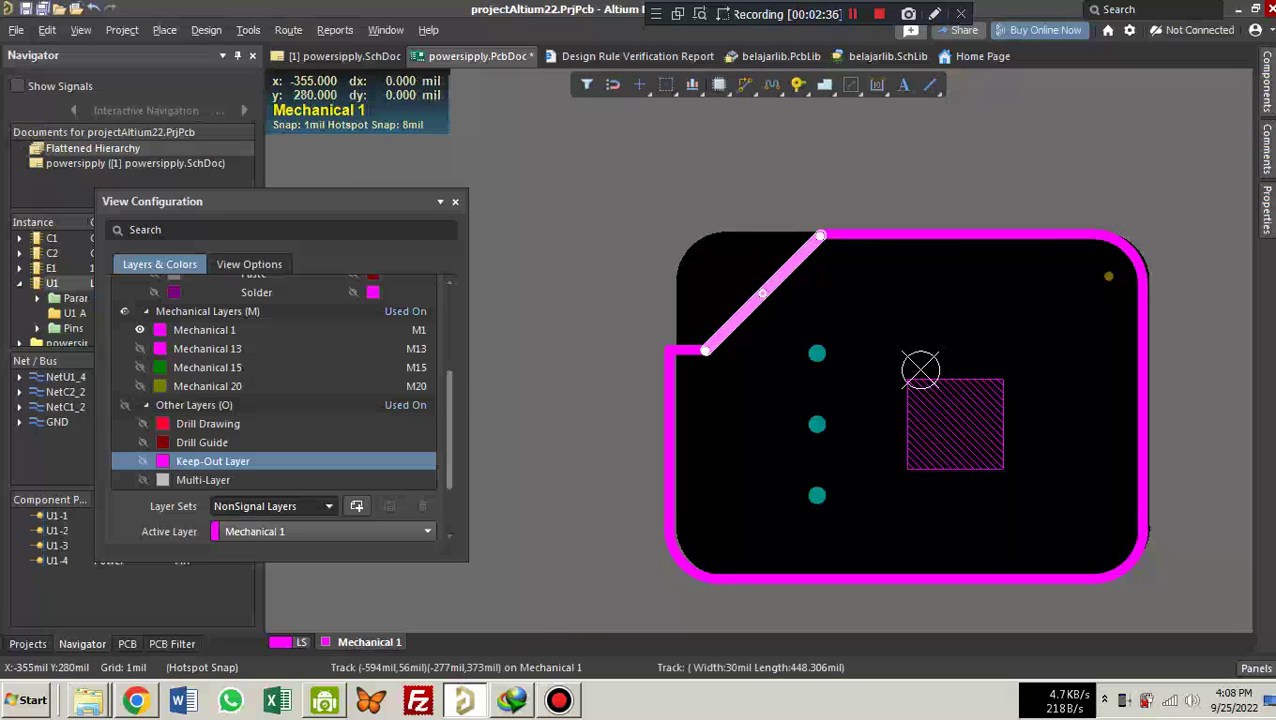
key(Tab)
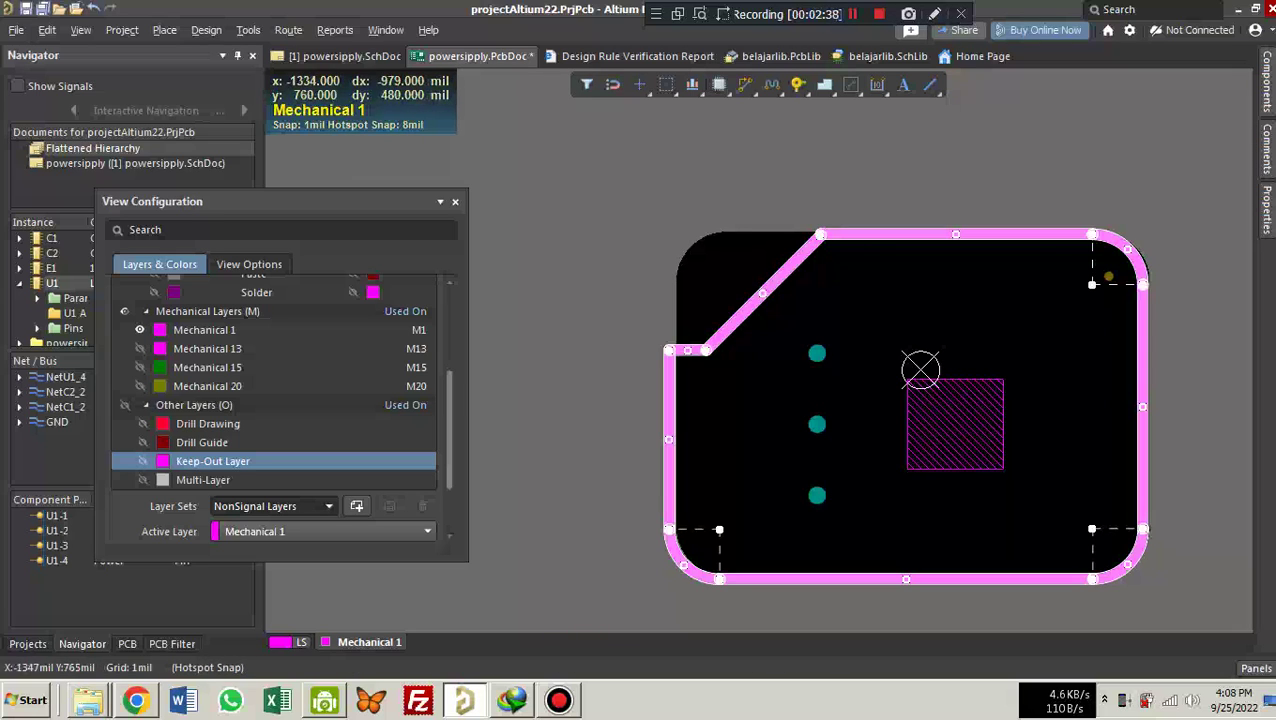
click(206, 29)
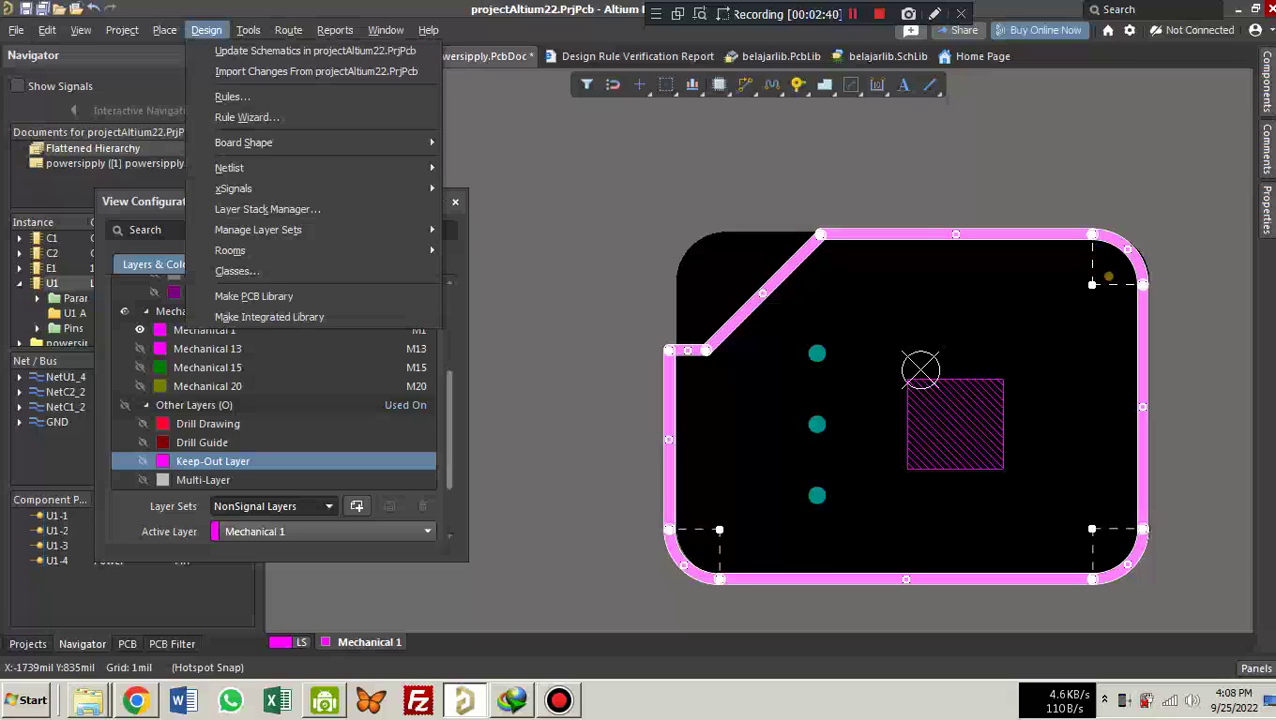
mouse_move(330, 142)
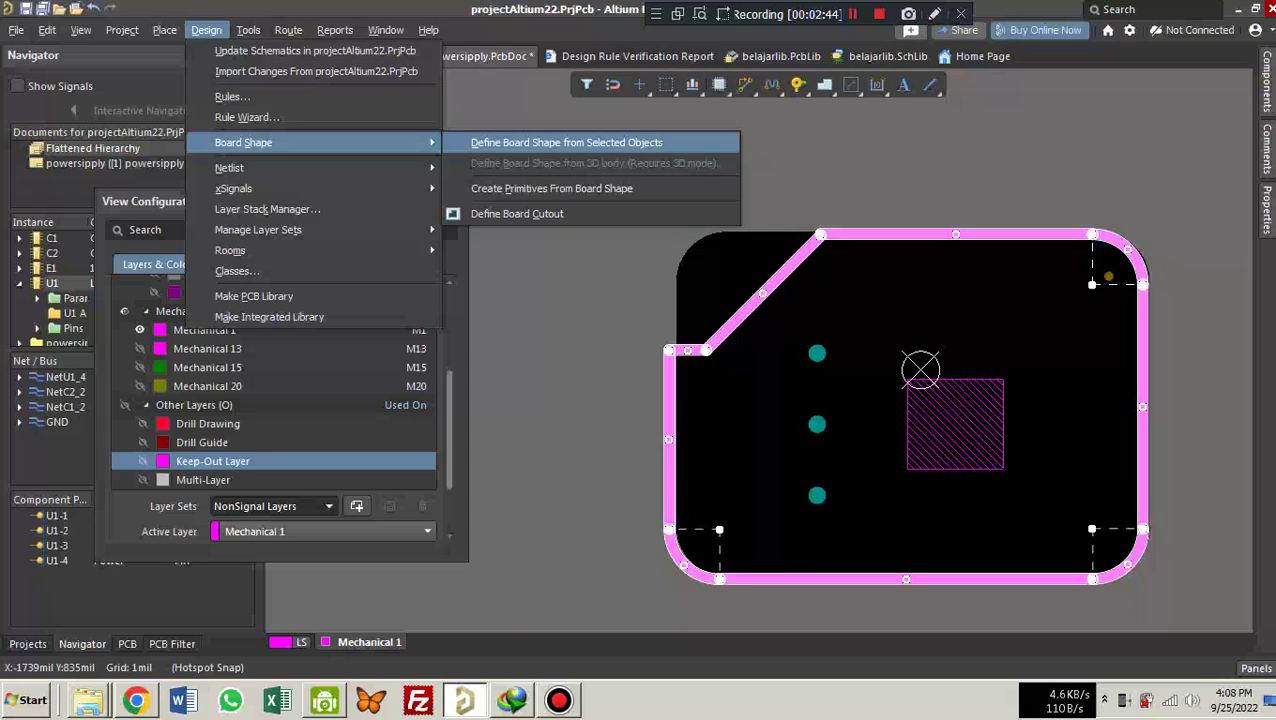
click(566, 142)
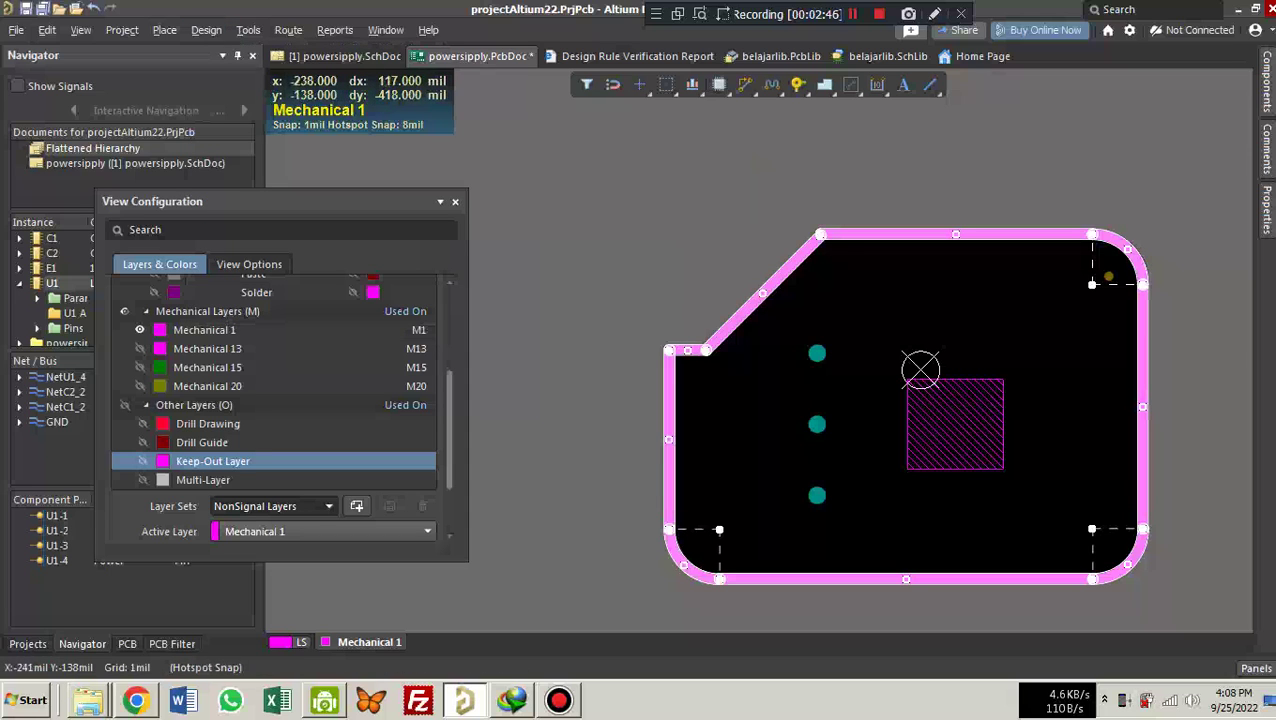
ctrl+scroll(808, 371, up, 6)
ctrl+scroll(692, 375, down, 3)
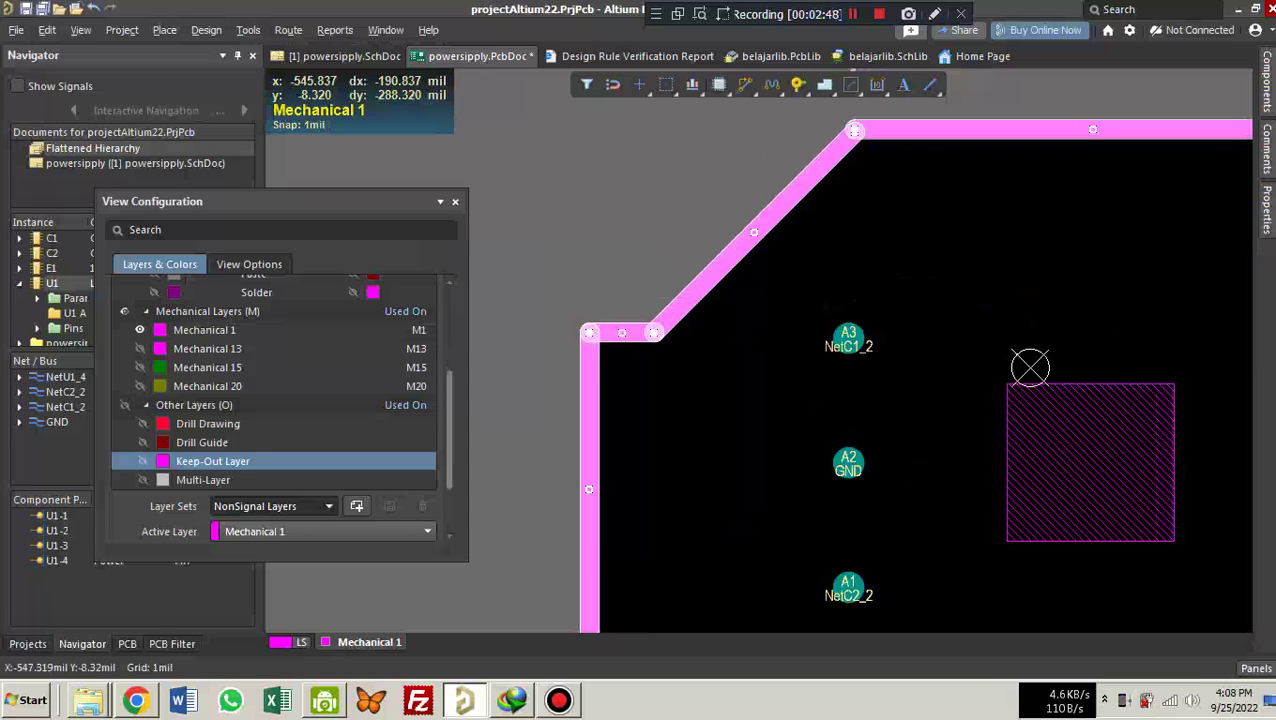
ctrl+scroll(689, 373, down, 8)
click(688, 244)
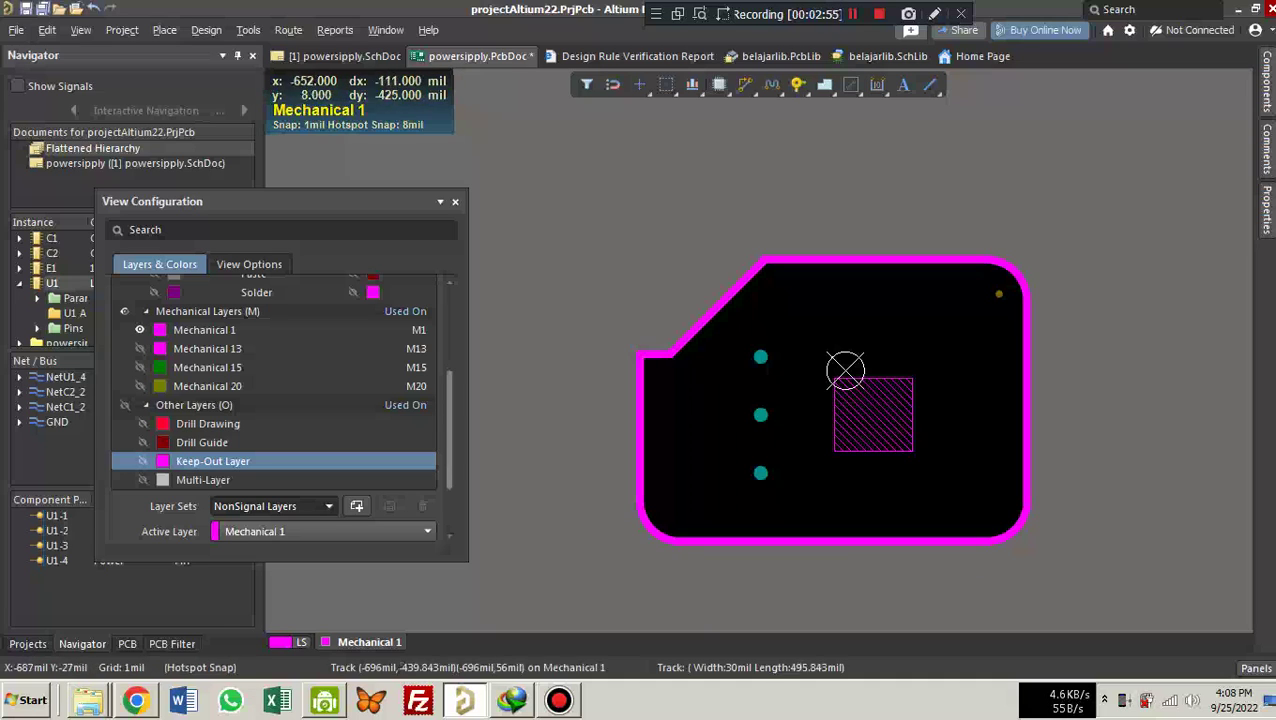
Hide the Mechanical 1 layer and show the Keep-Out Layer as the active layer.
scroll(832, 400, down, 3)
scroll(832, 300, up, 2)
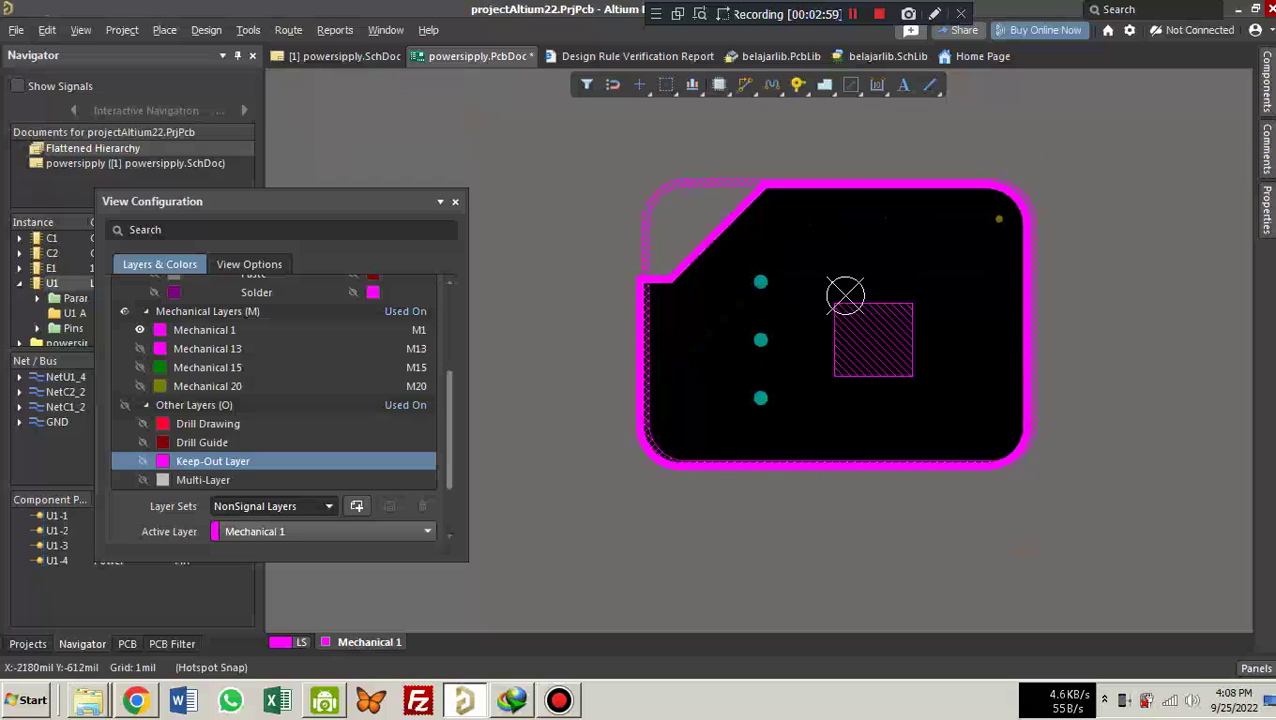
click(142, 461)
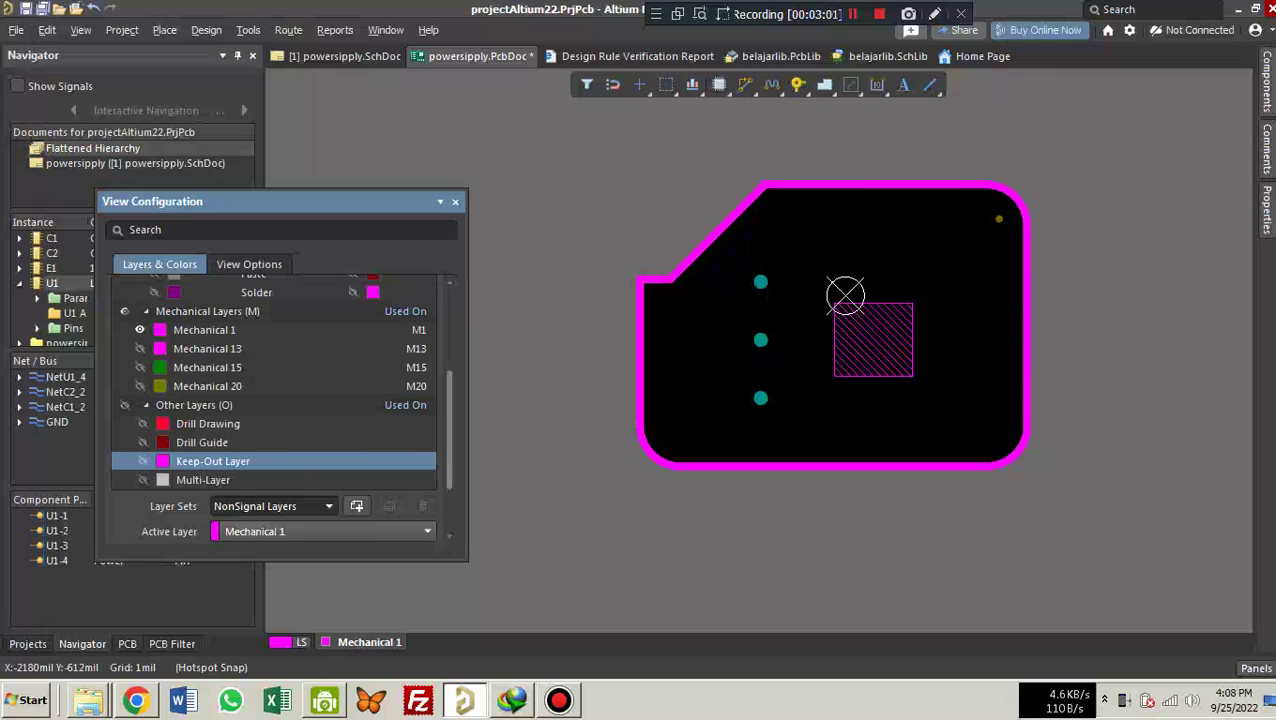
click(140, 349)
click(140, 329)
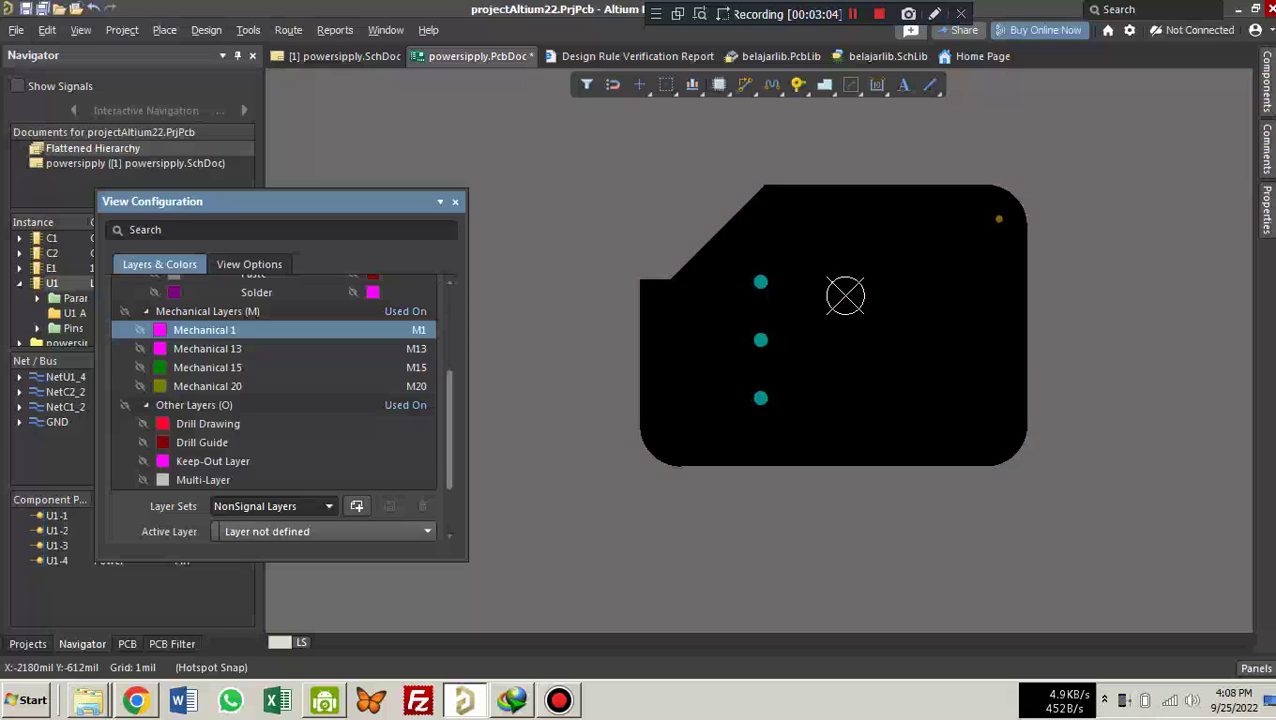
click(142, 461)
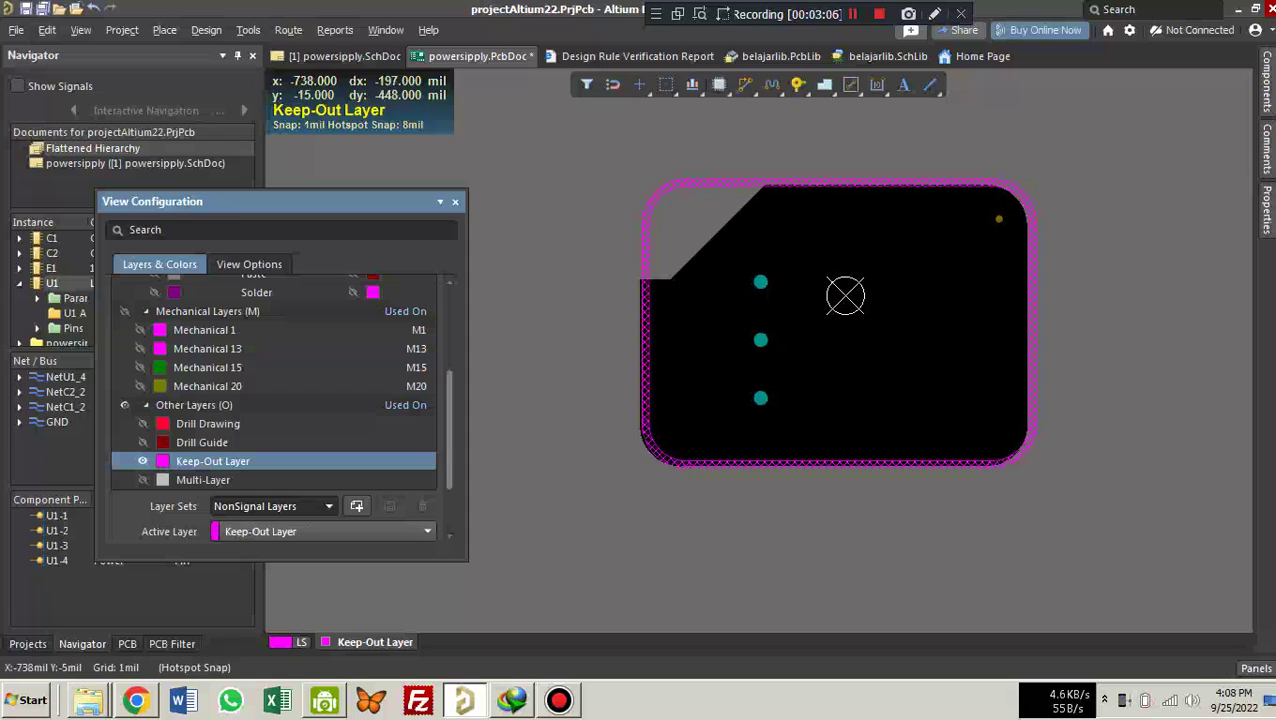
Select the entire old rounded-rectangle outline on the Keep-Out Layer and delete it.
drag(617, 136, 1090, 485)
click(1128, 325)
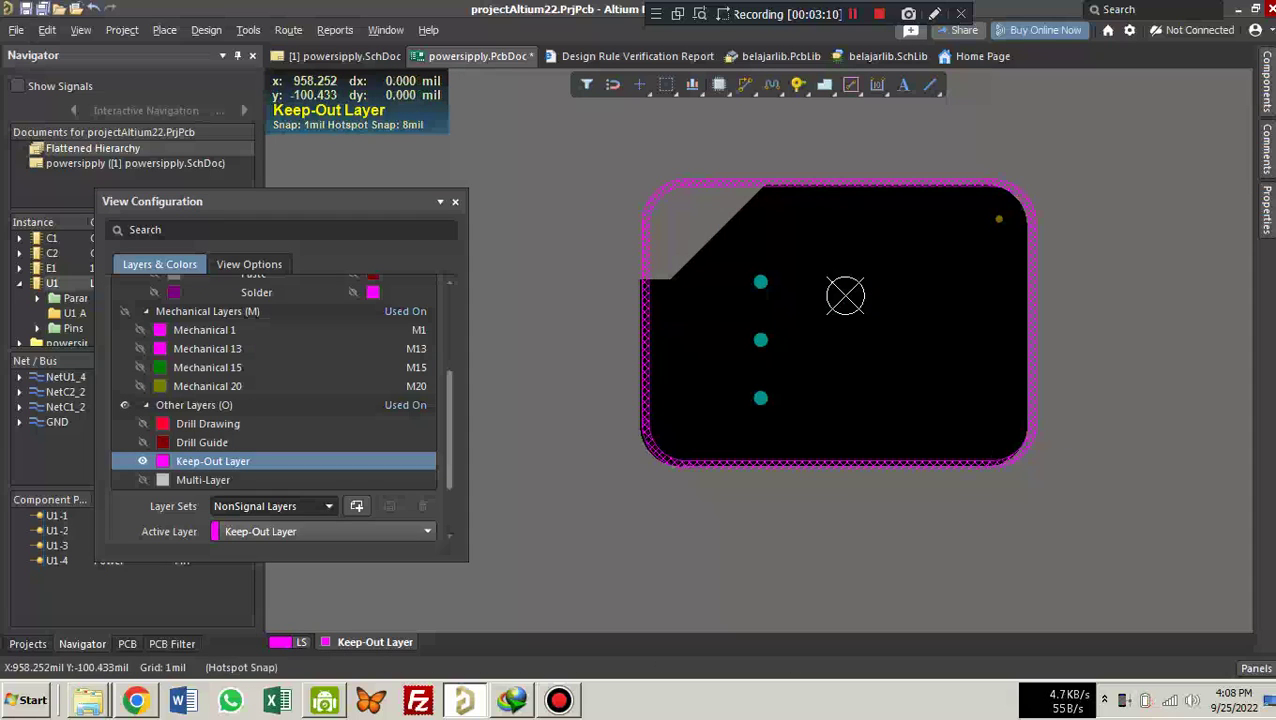
click(896, 182)
key(Tab)
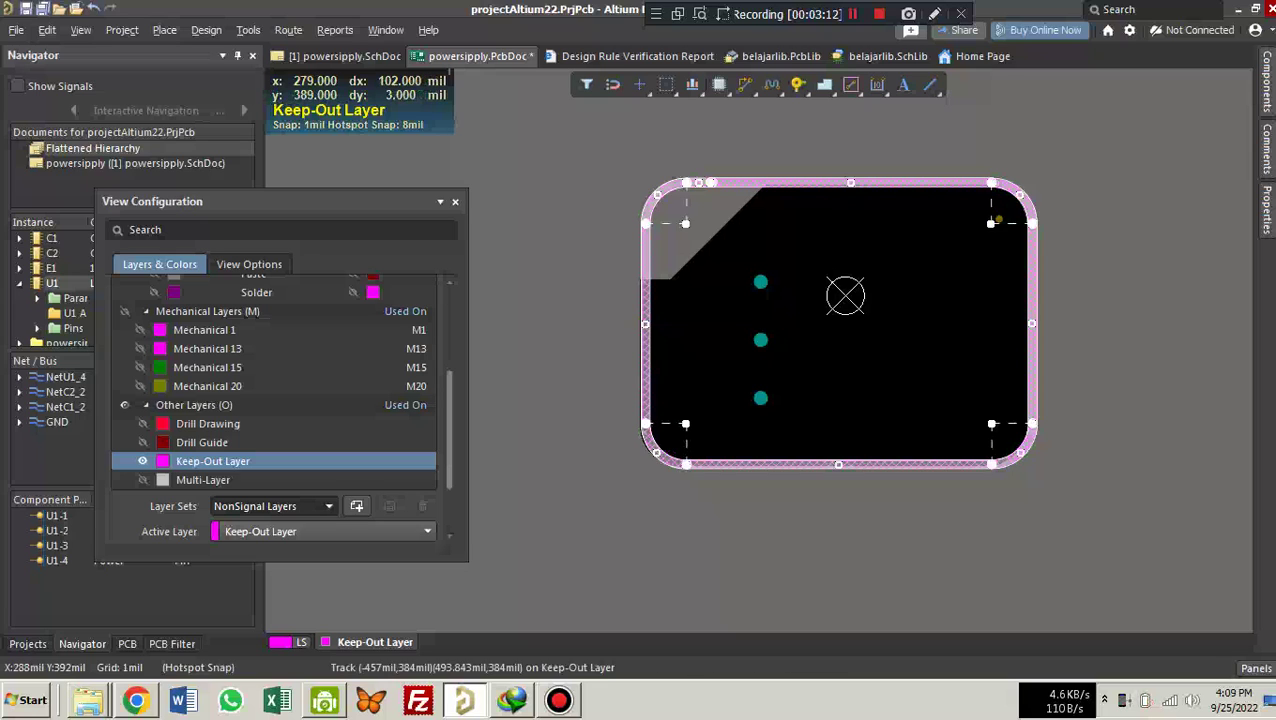
key(Delete)
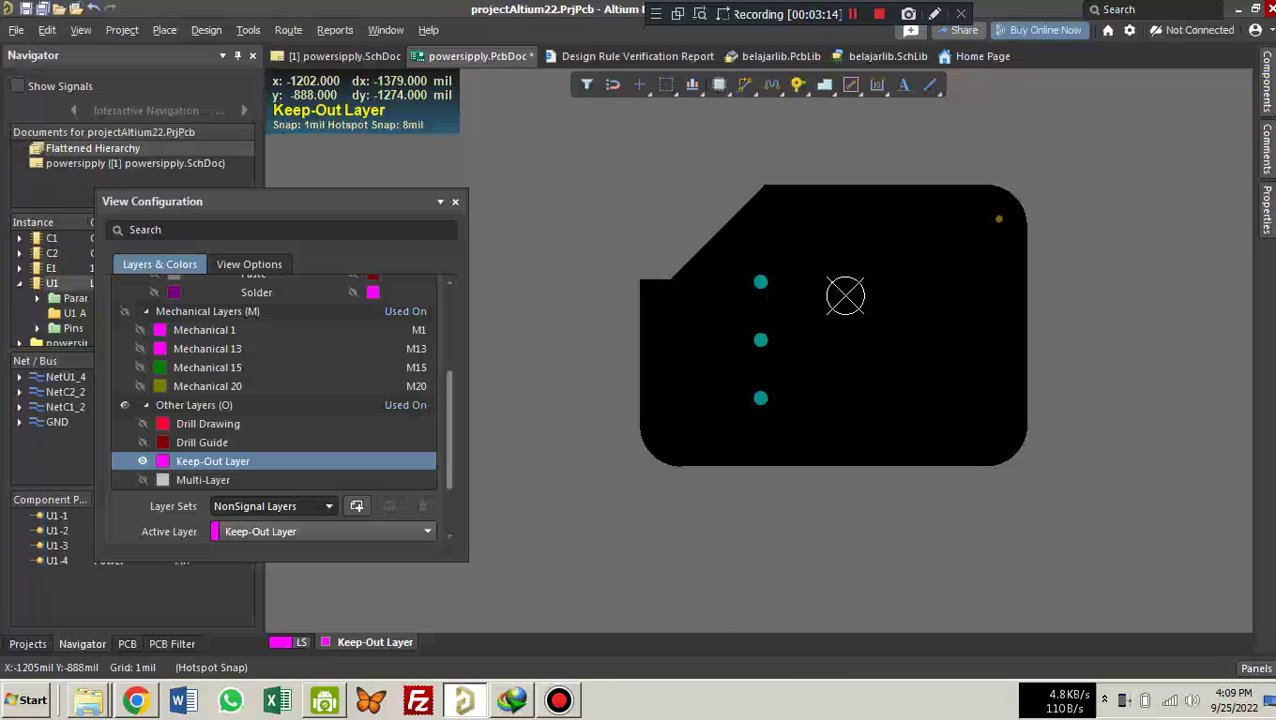
click(559, 700)
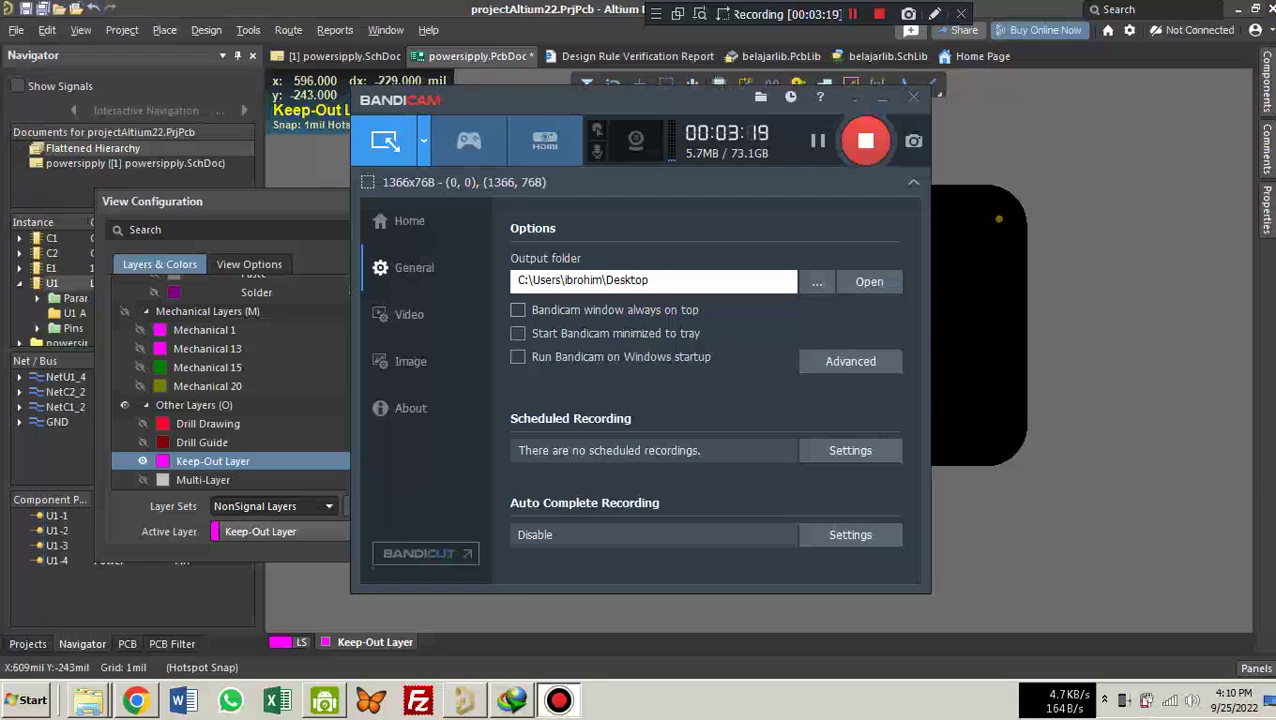
key(alt+Tab)
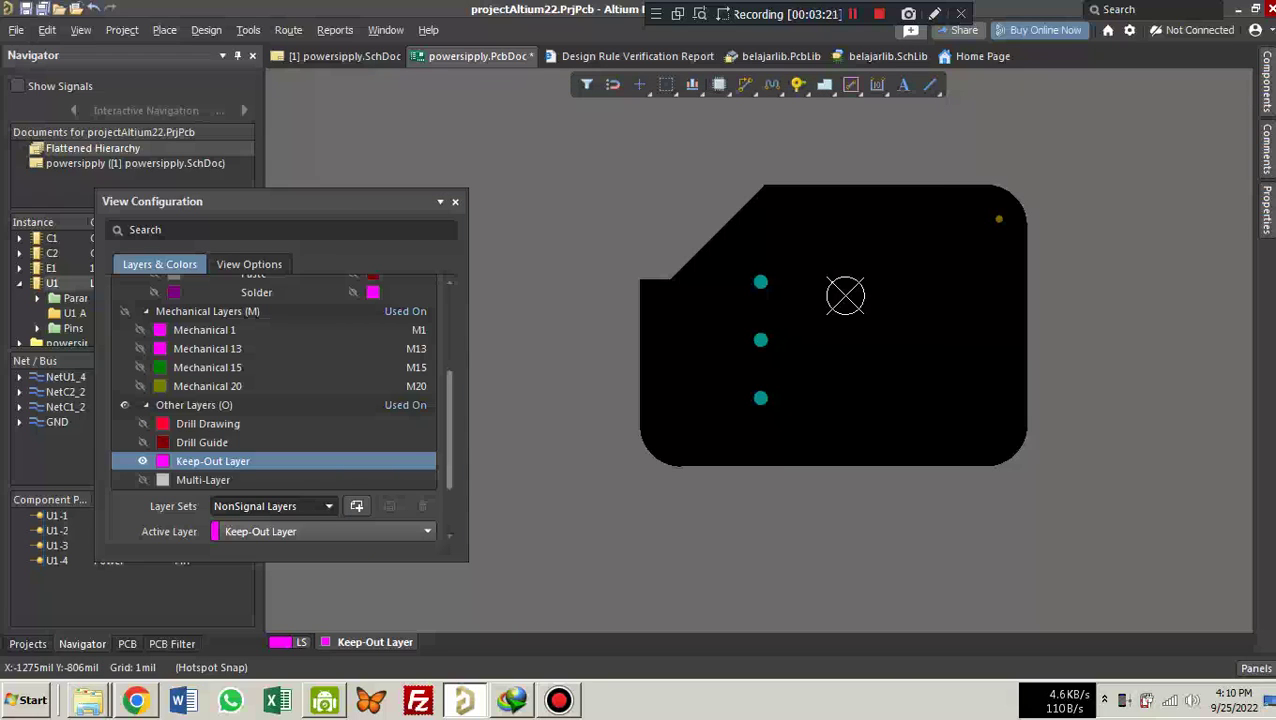
Hide the Keep-Out Layer, show Mechanical 1, and copy the entire connected board outline on it.
click(142, 461)
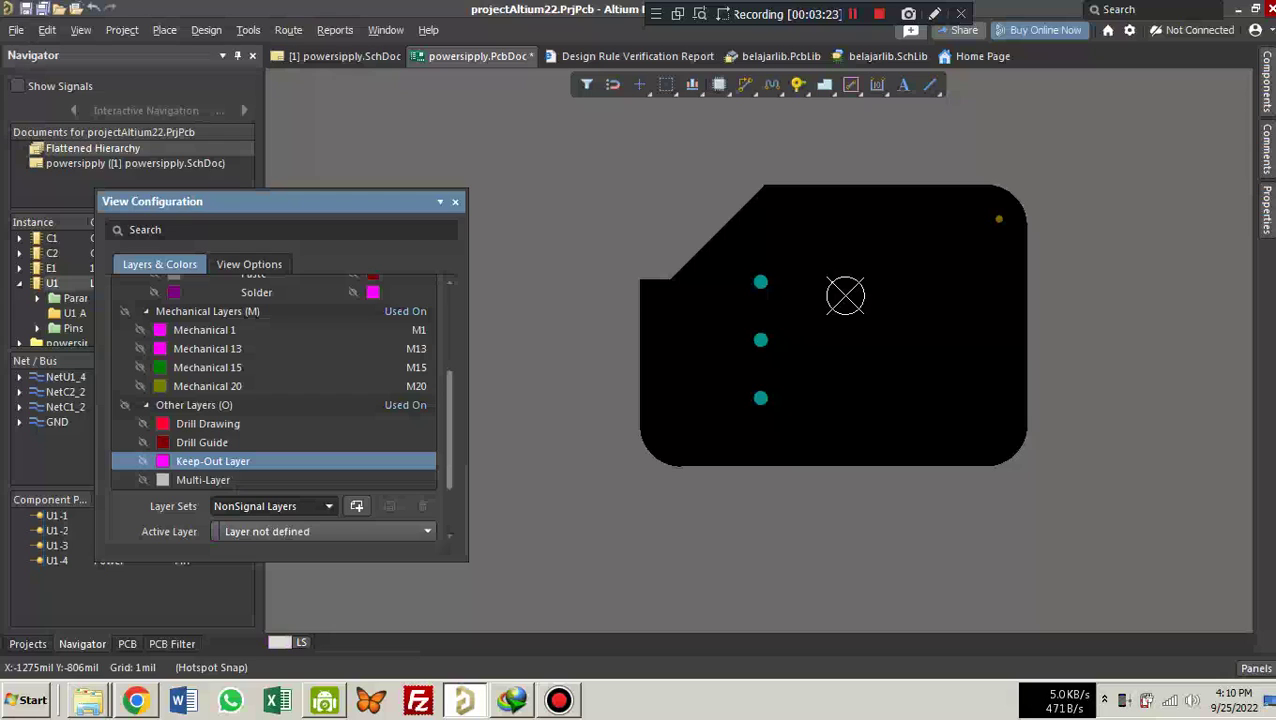
click(140, 330)
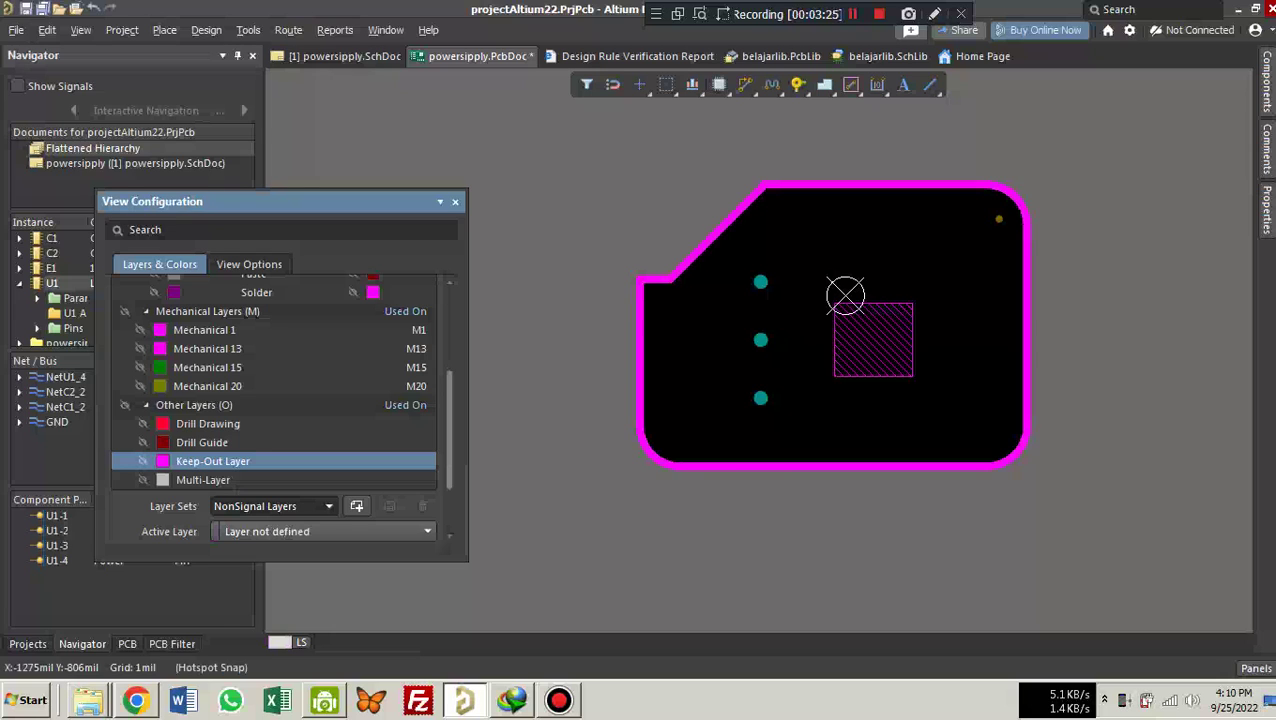
click(718, 231)
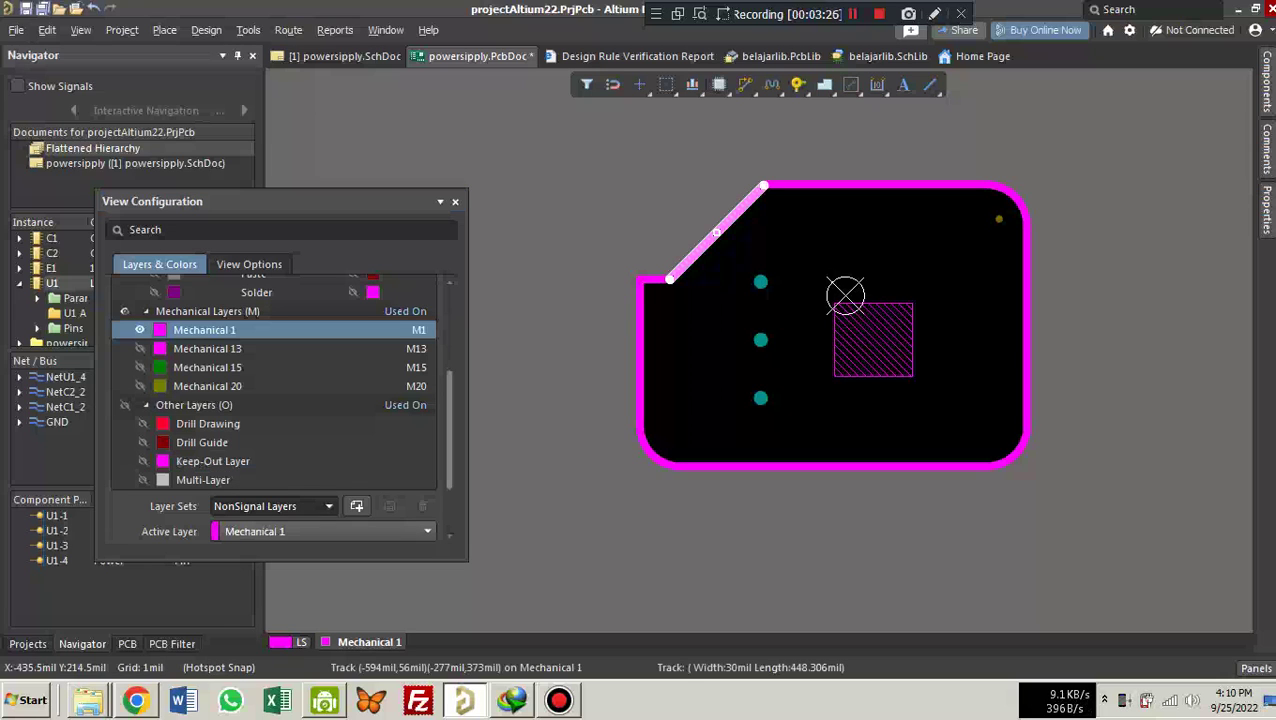
key(Tab)
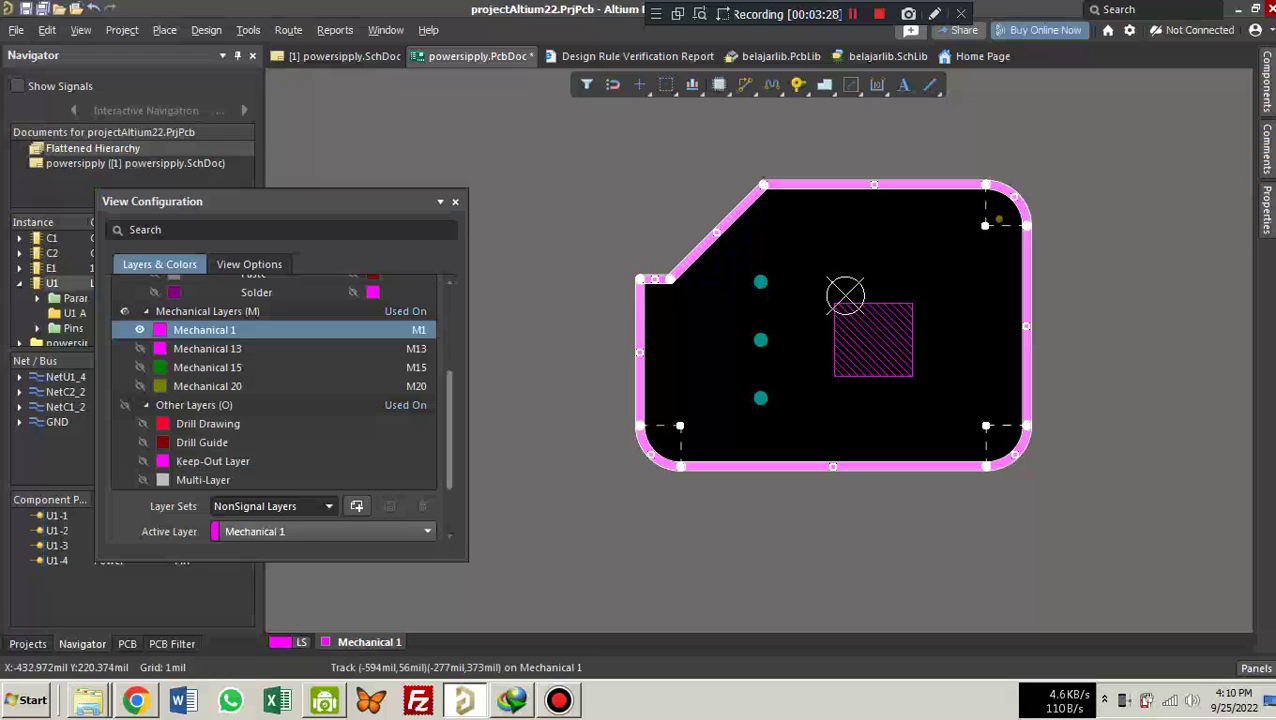
key(ctrl+c)
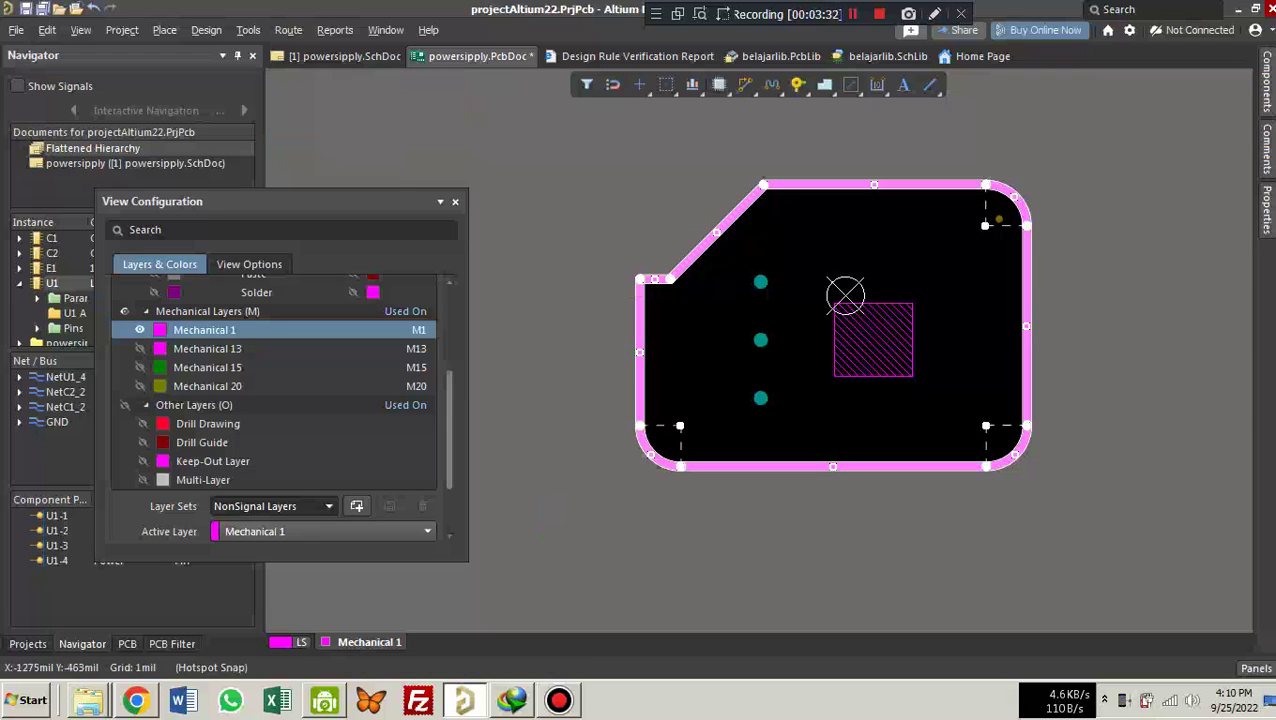
click(350, 355)
Hide Mechanical 1, show the Keep-Out Layer, and paste the copied outline on the current layer as a linear array with item count 1.
click(140, 329)
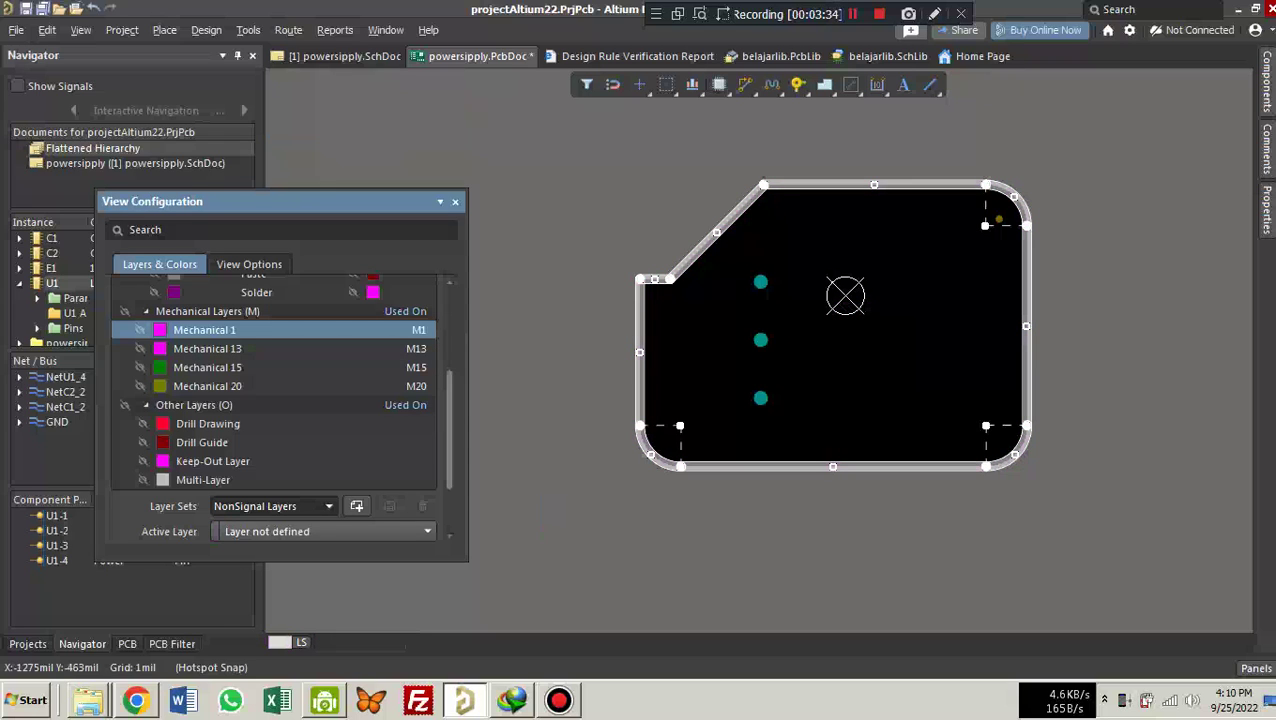
click(142, 461)
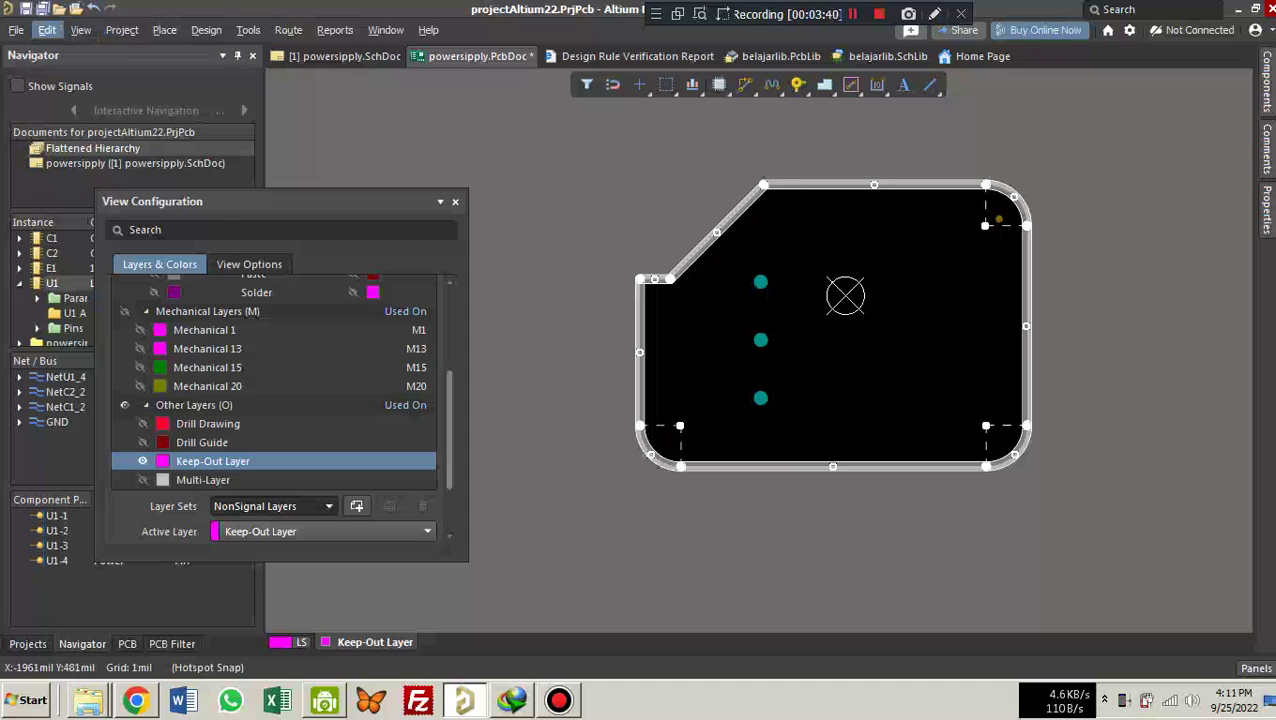
click(47, 30)
click(96, 179)
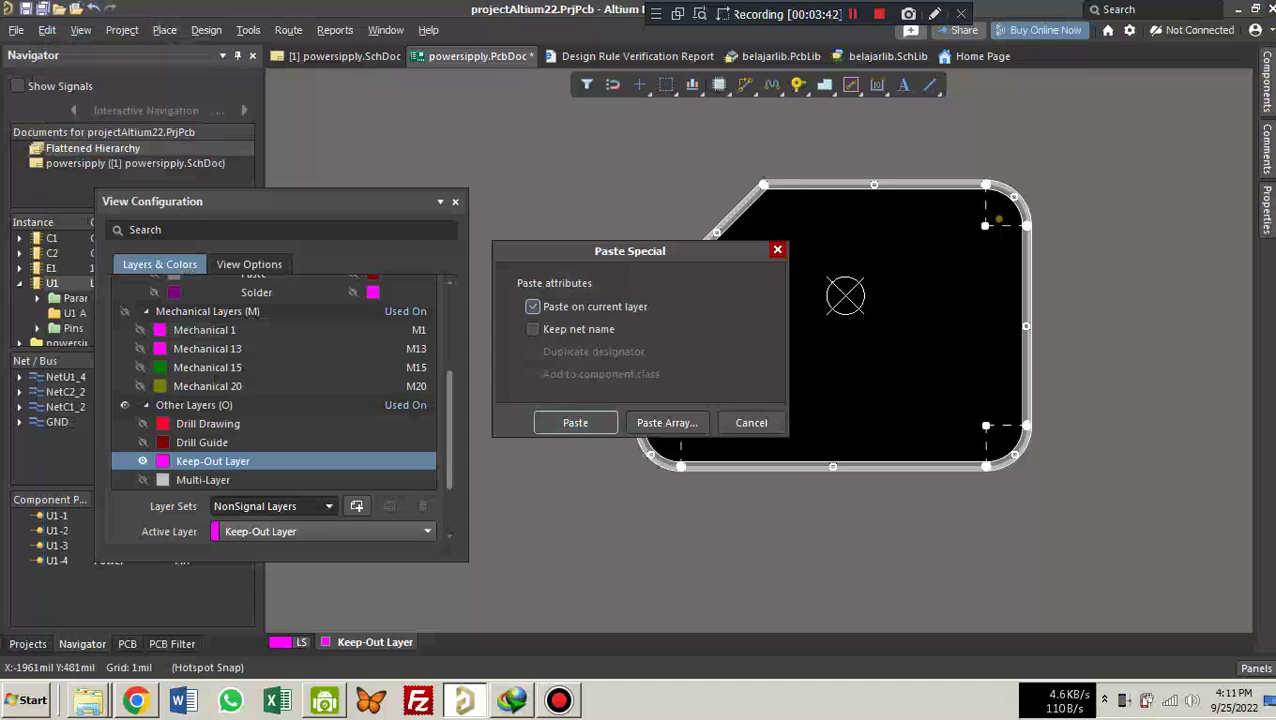
click(667, 422)
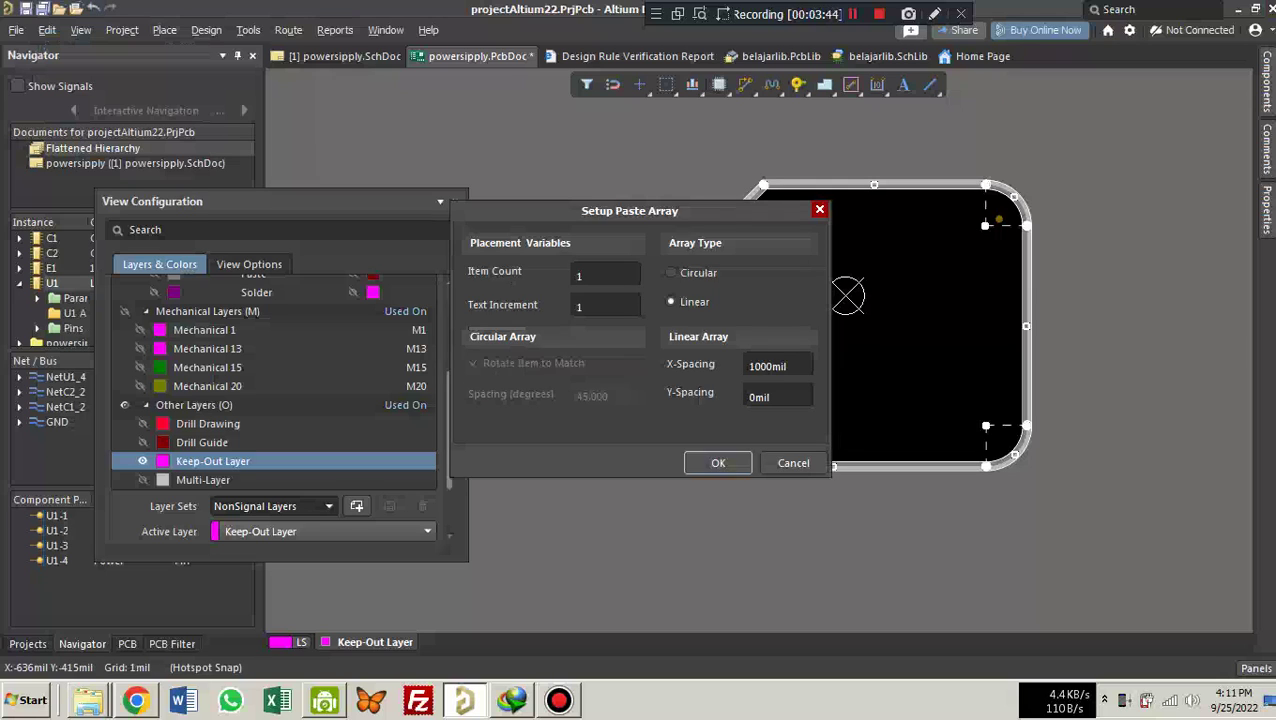
click(712, 462)
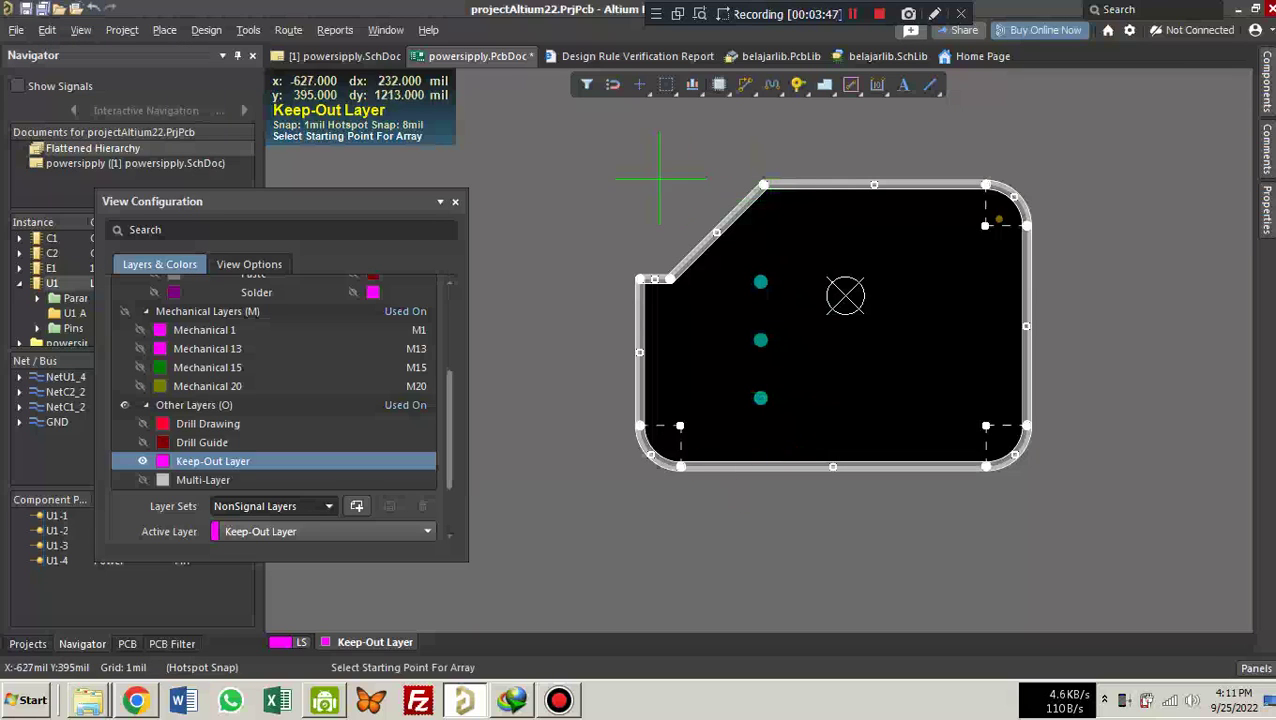
click(609, 208)
Select the entire pasted Keep-Out outline and move it down over the board shape.
scroll(868, 244, up, 4)
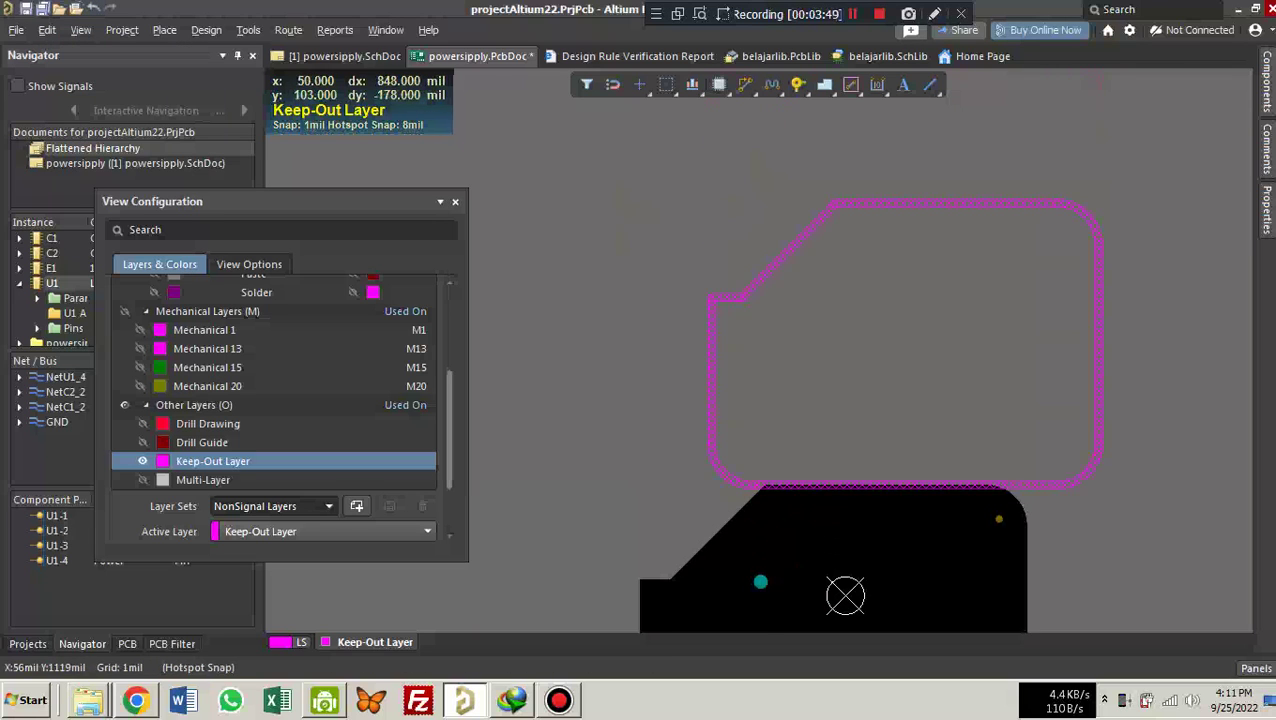
scroll(870, 242, down, 3)
ctrl+scroll(880, 351, down, 1)
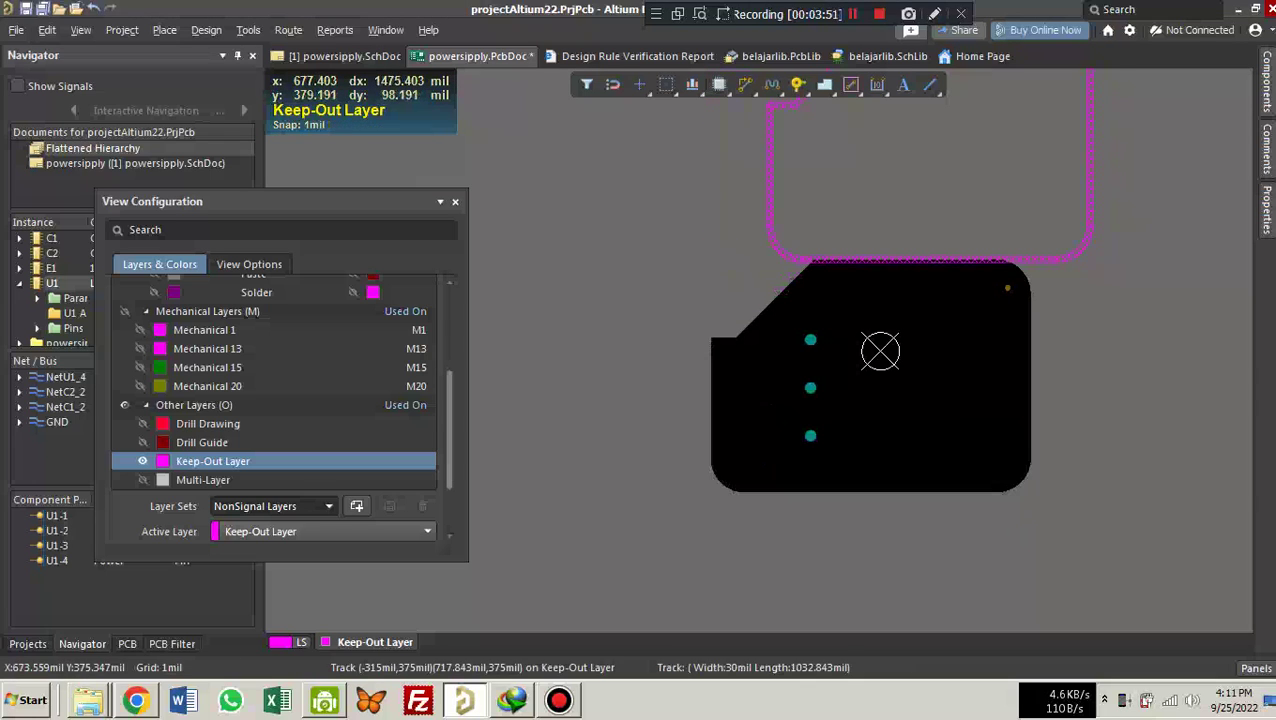
scroll(955, 198, up, 2)
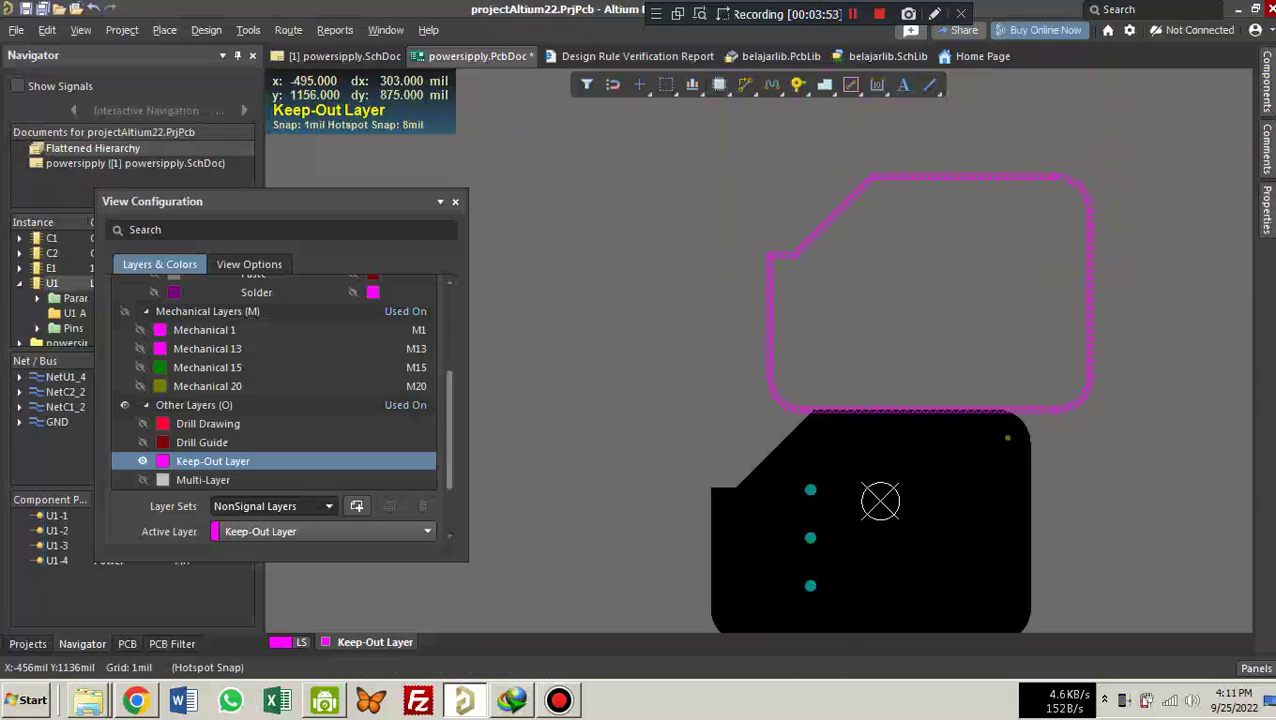
click(827, 225)
key(Tab)
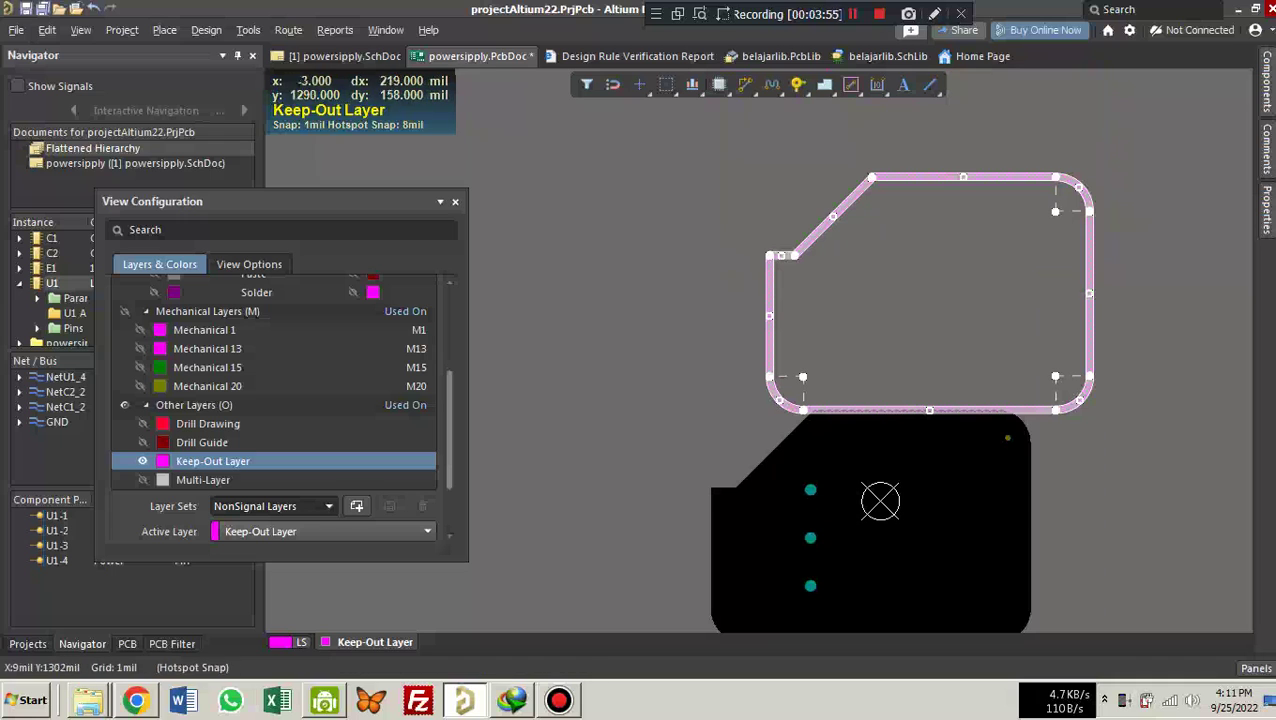
drag(912, 177, 865, 406)
Fine-tune the Keep-Out outline's position so it lines up with the board edges, and clear the selection.
ctrl+scroll(775, 570, up, 4)
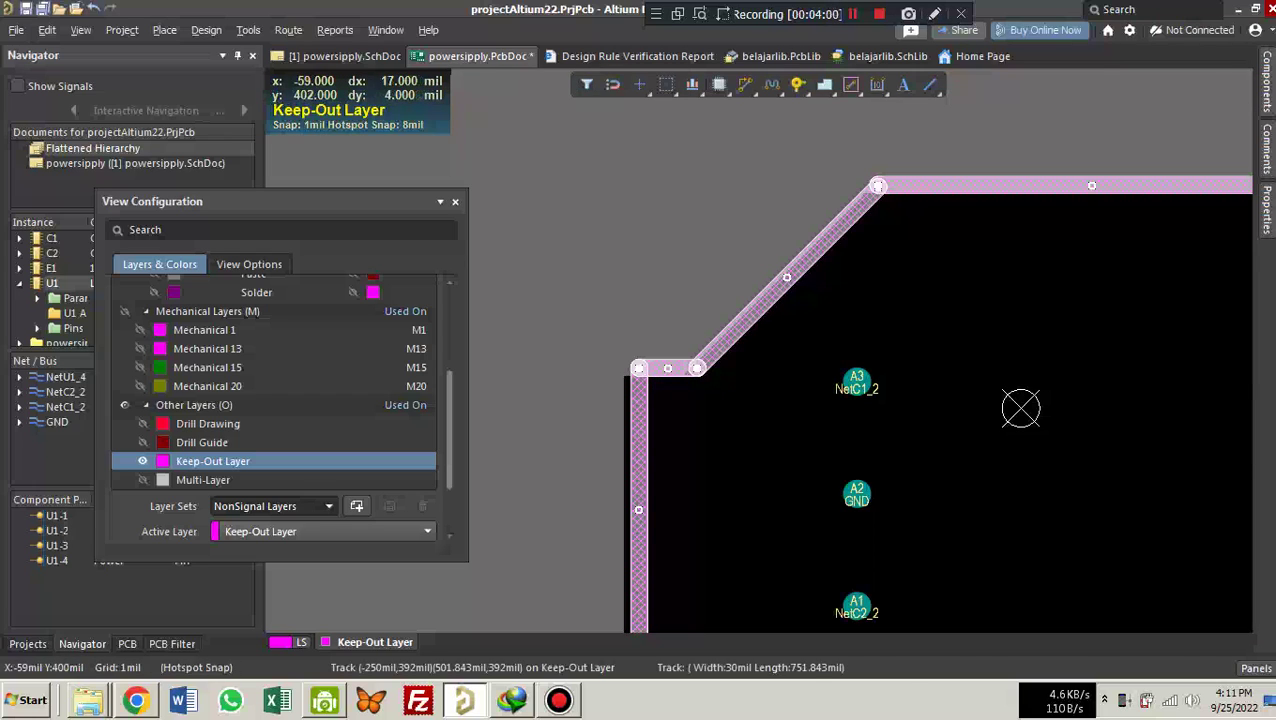
drag(987, 186, 979, 188)
scroll(709, 430, down, 4)
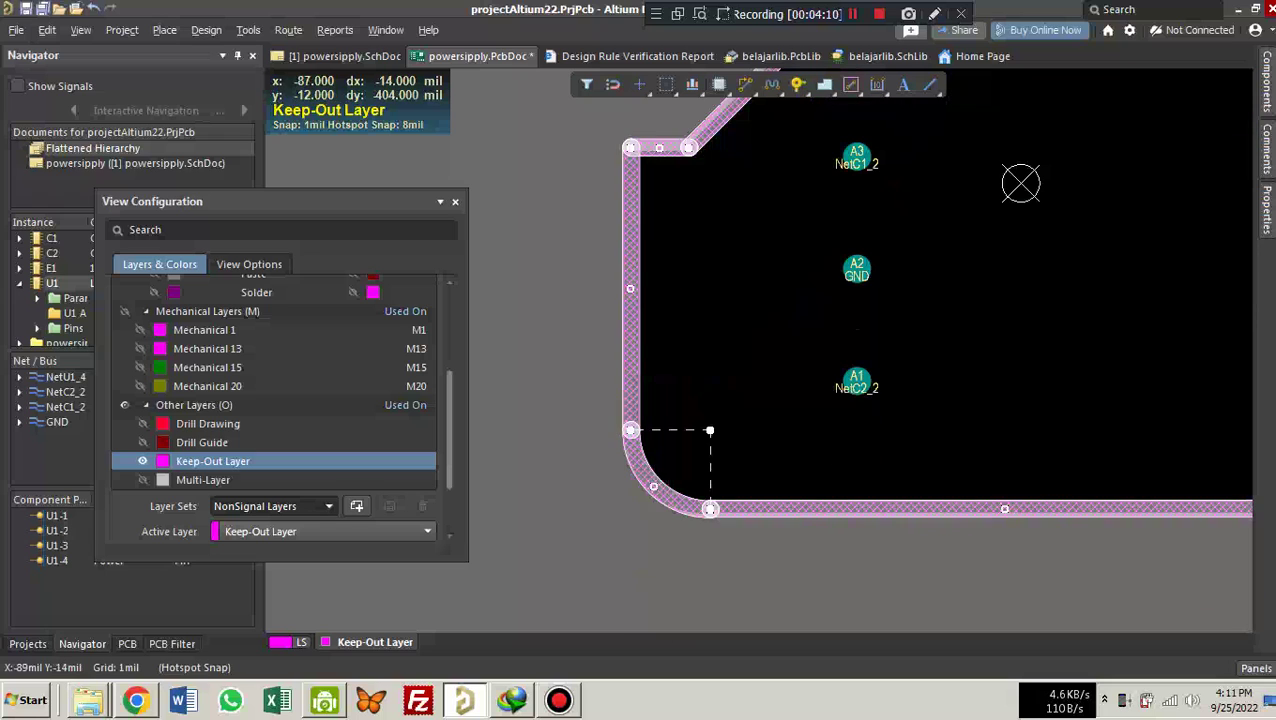
ctrl+scroll(994, 211, down, 4)
shift+scroll(980, 216, down, 3)
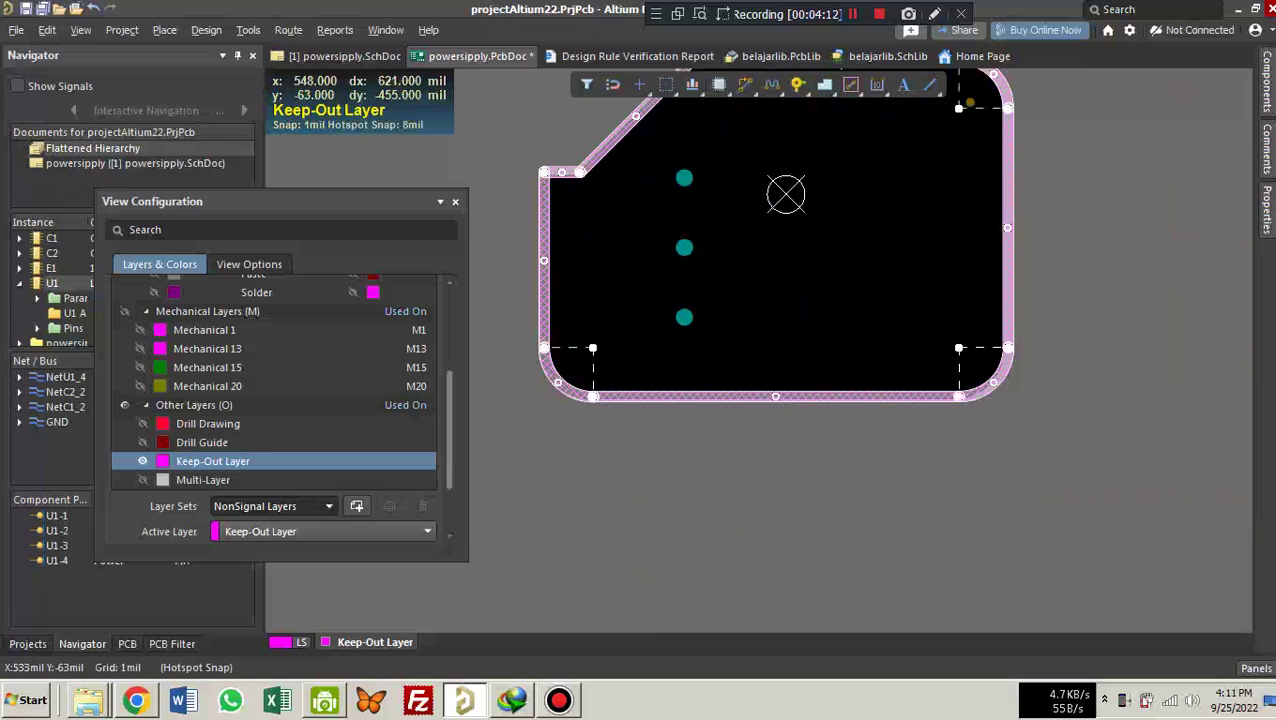
scroll(912, 193, up, 2)
click(1115, 236)
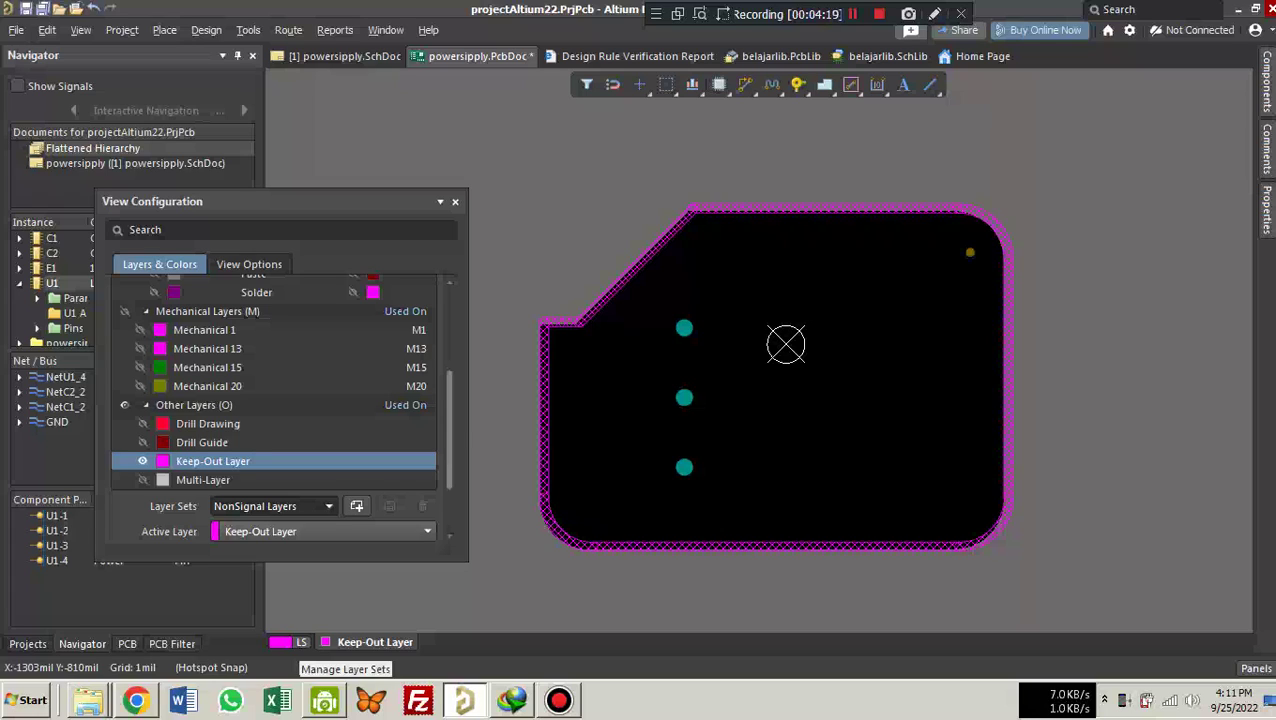
Display all layers and create a new polygon pour from the board outline with the Polygon Manager.
click(301, 643)
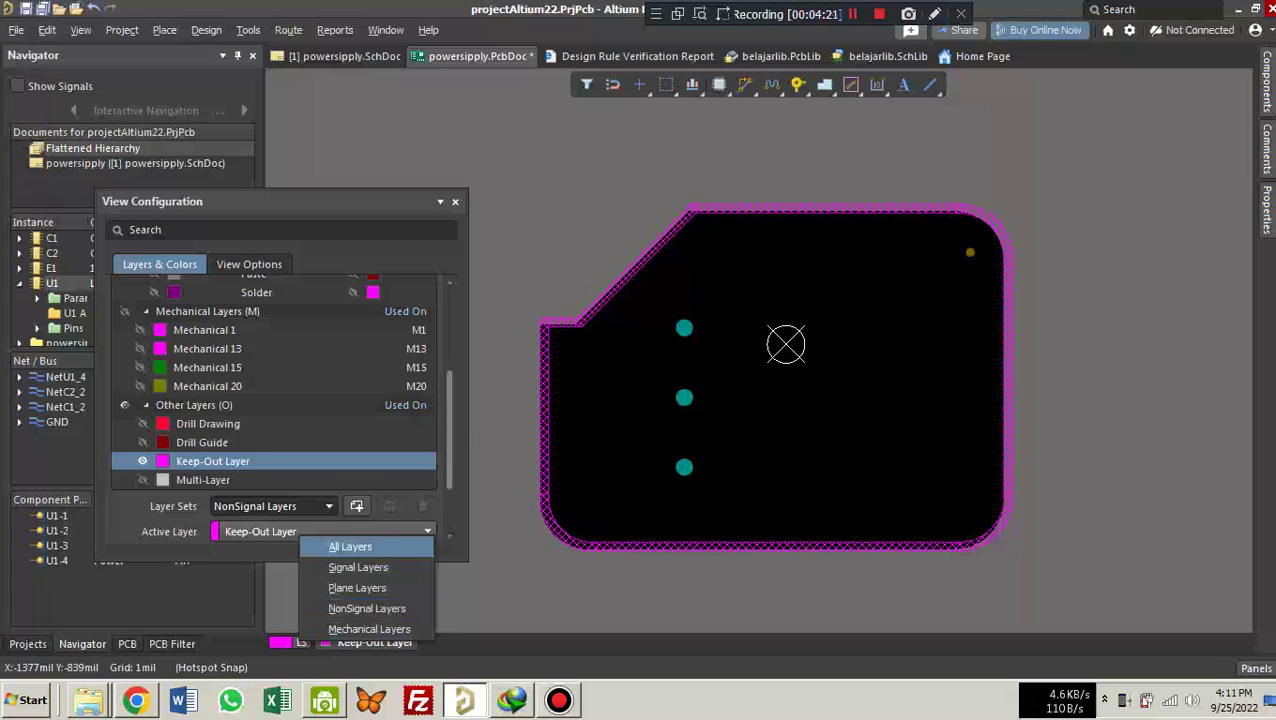
click(348, 546)
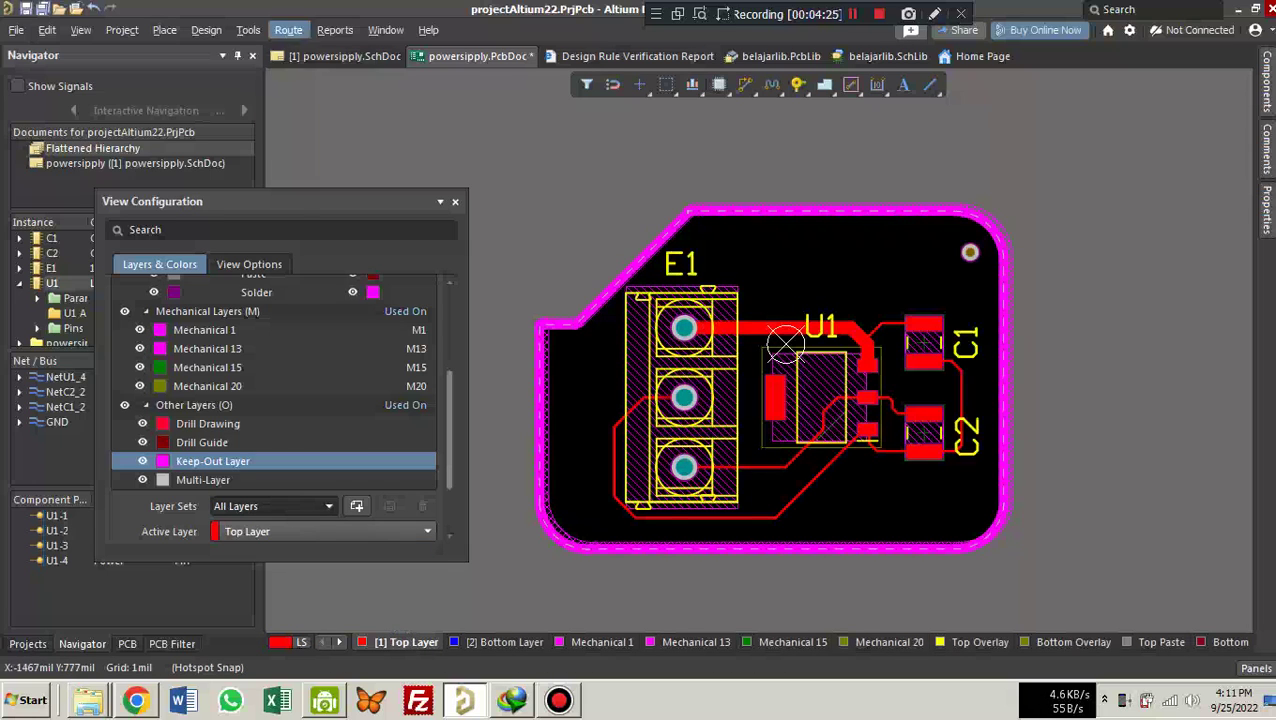
click(248, 30)
mouse_move(292, 168)
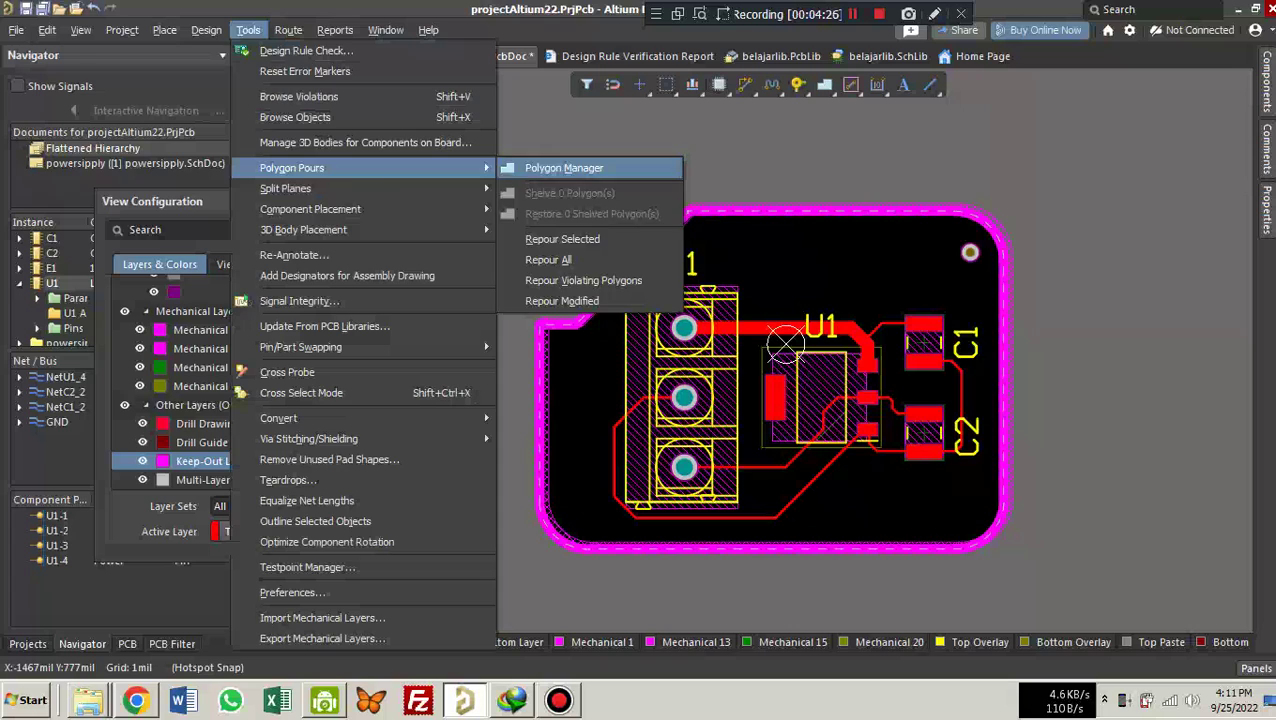
click(560, 168)
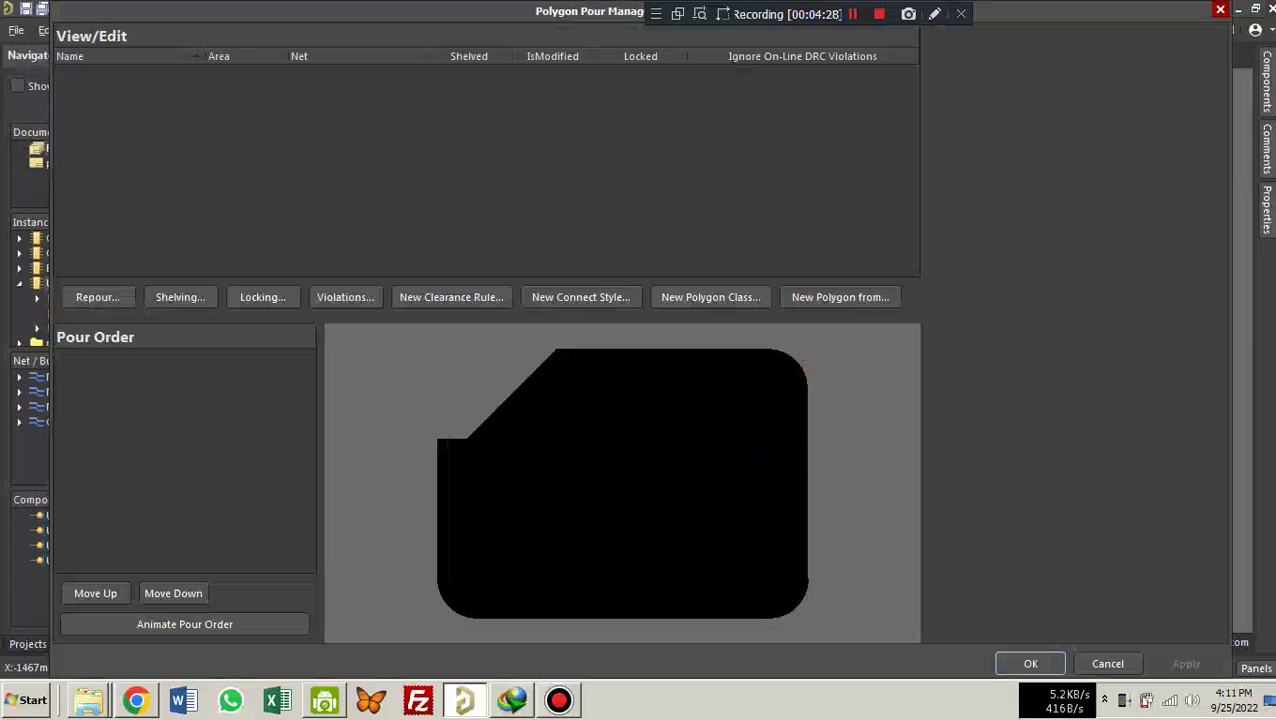
click(885, 297)
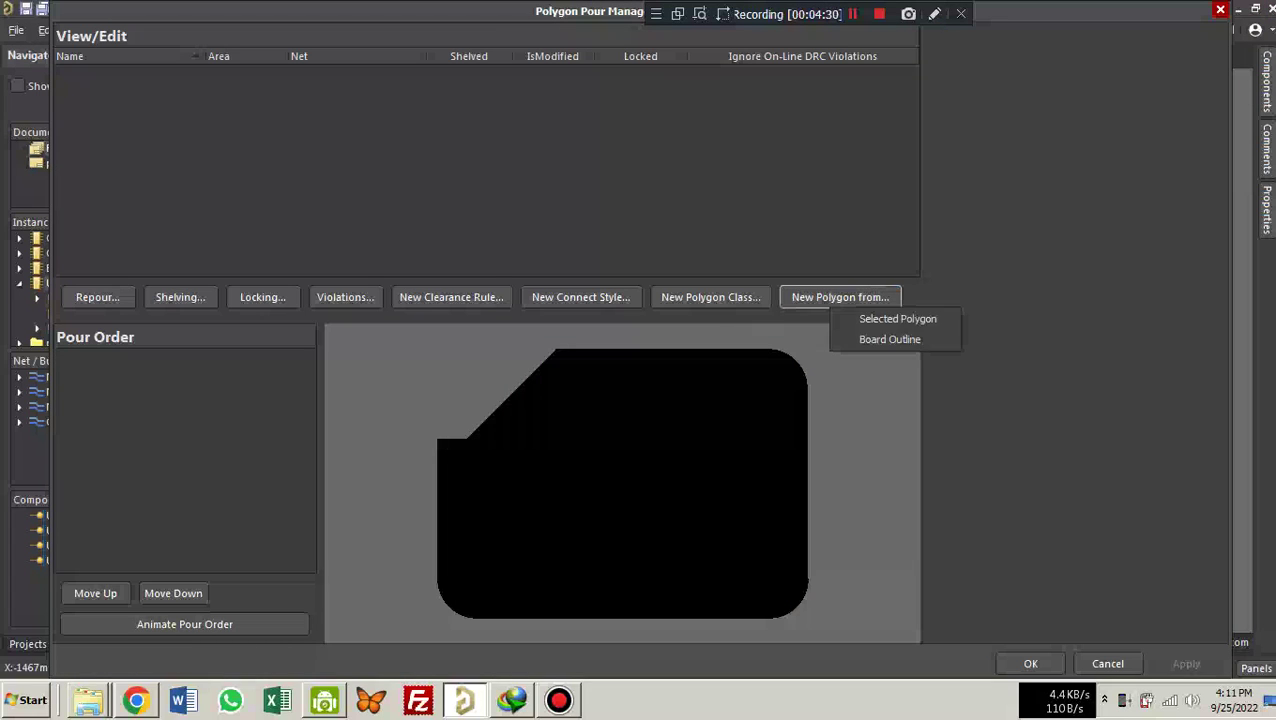
click(894, 339)
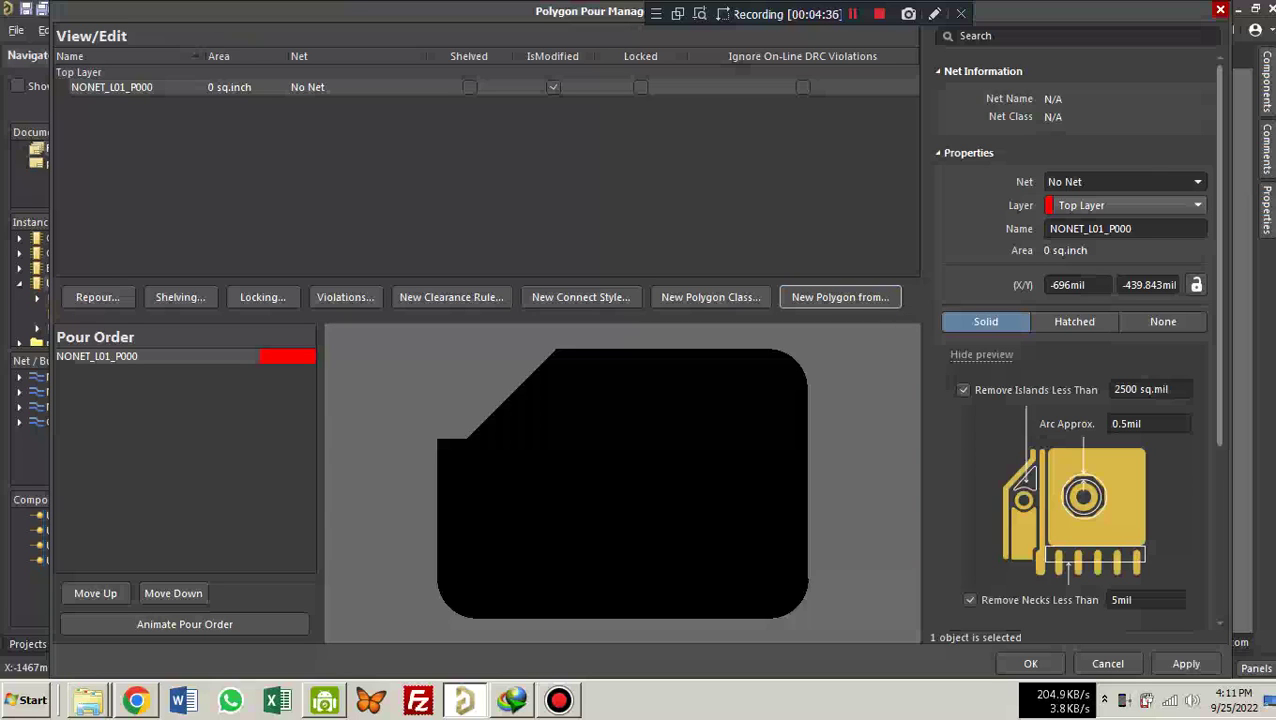
Set the Top Layer polygon to remove necks less than 30mil, apply the changes to pour it, and close the Polygon Manager.
scroll(1075, 400, down, 5)
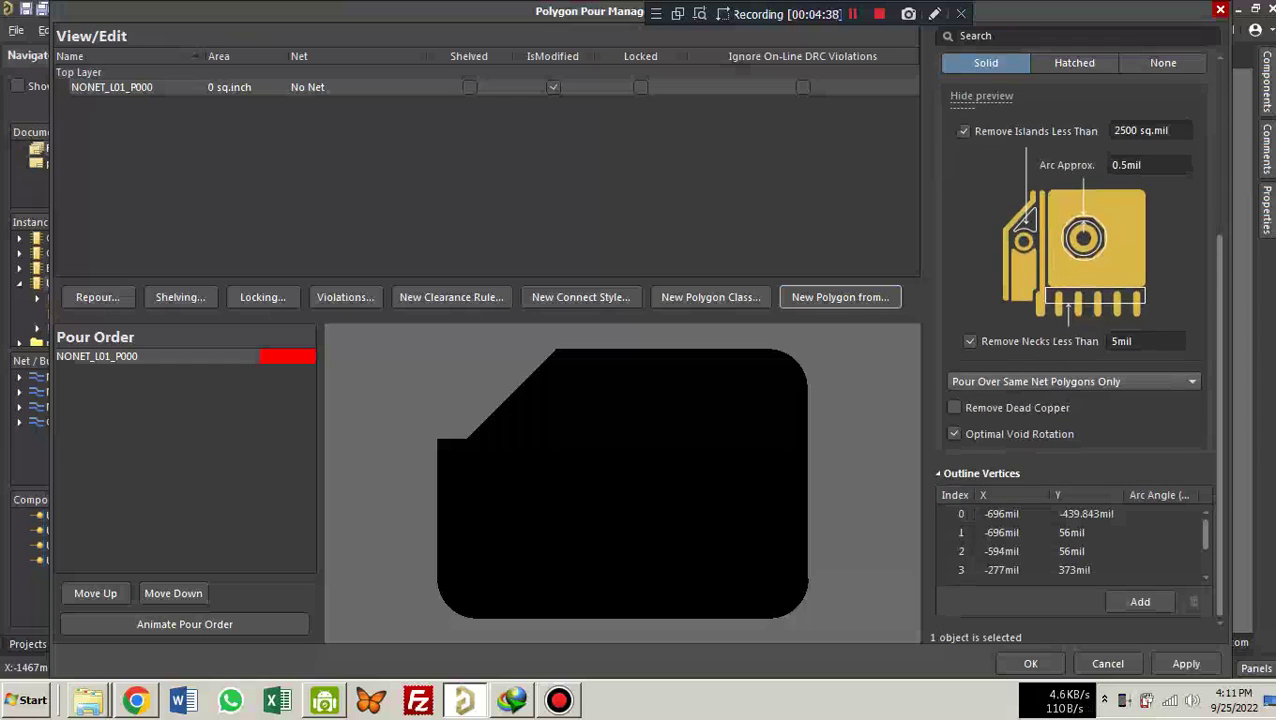
click(1145, 341)
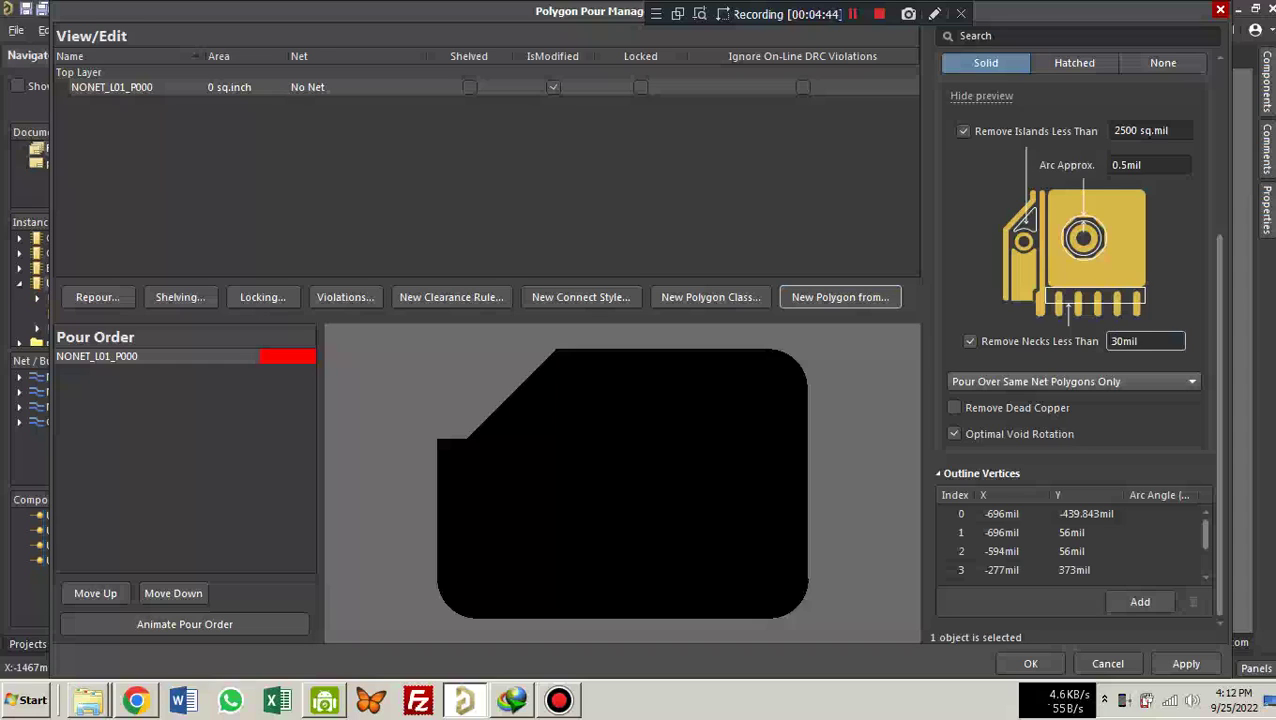
text(30)
key(Return)
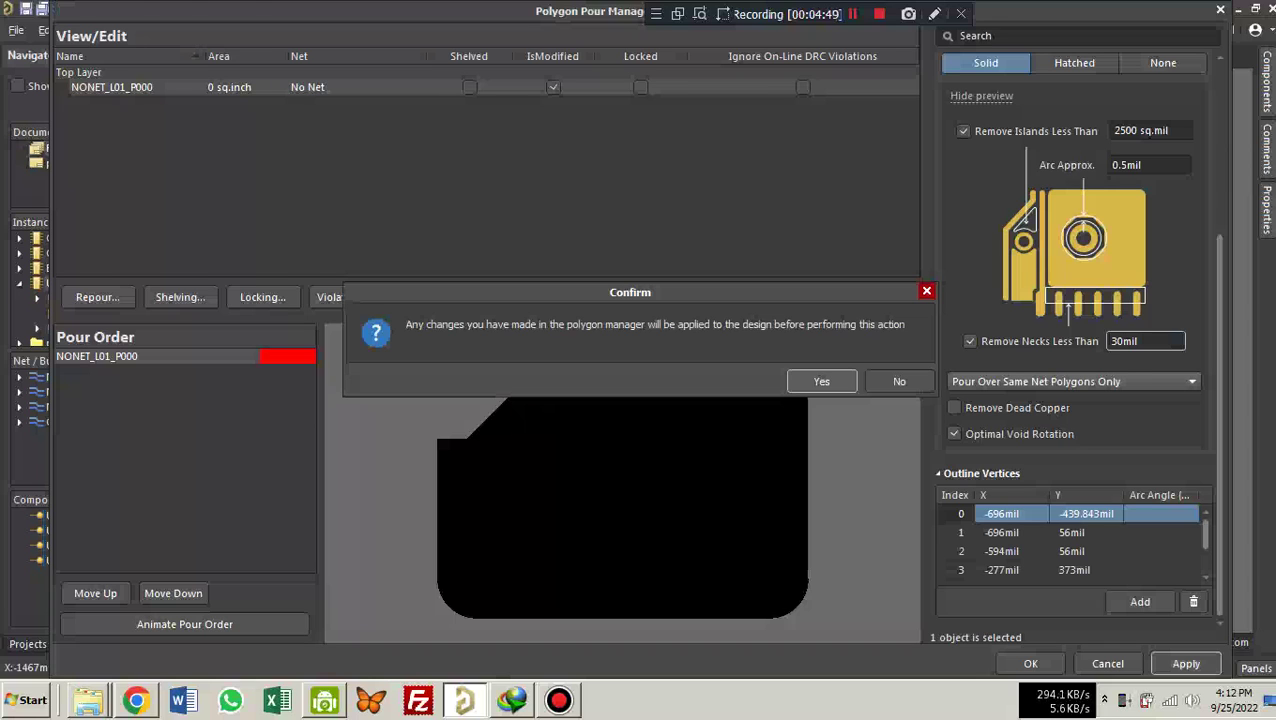
key(Return)
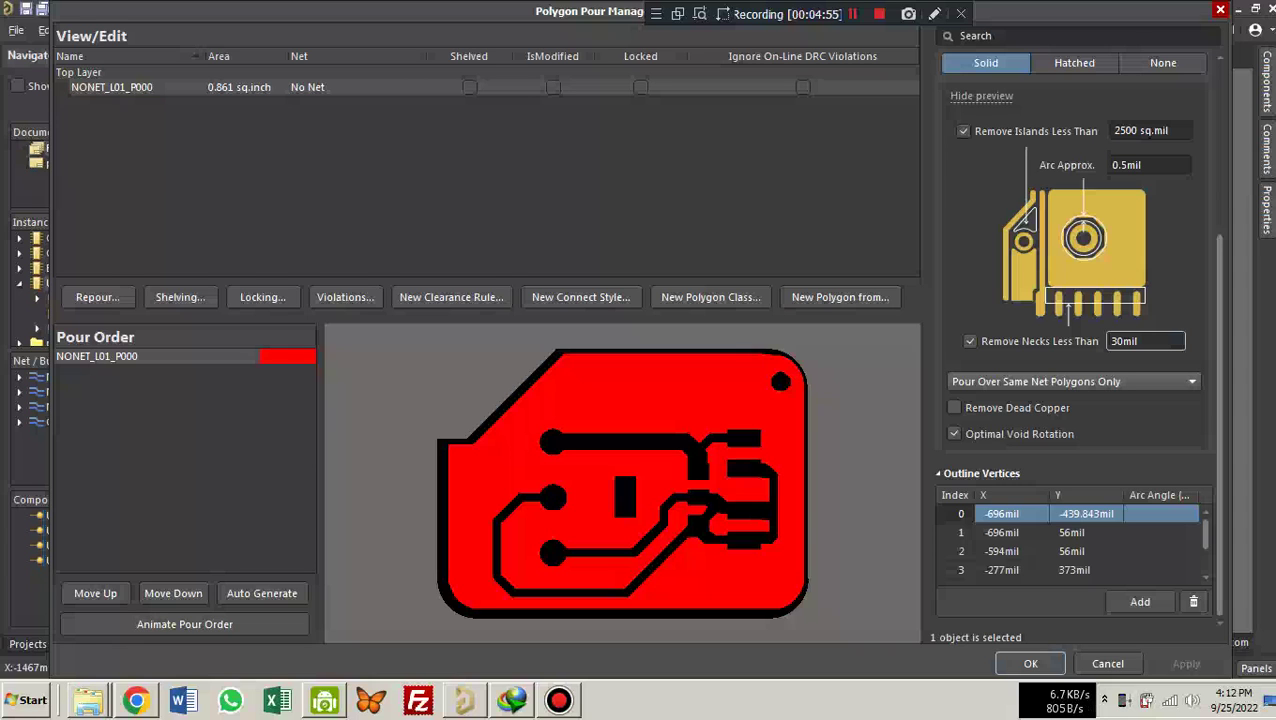
key(Return)
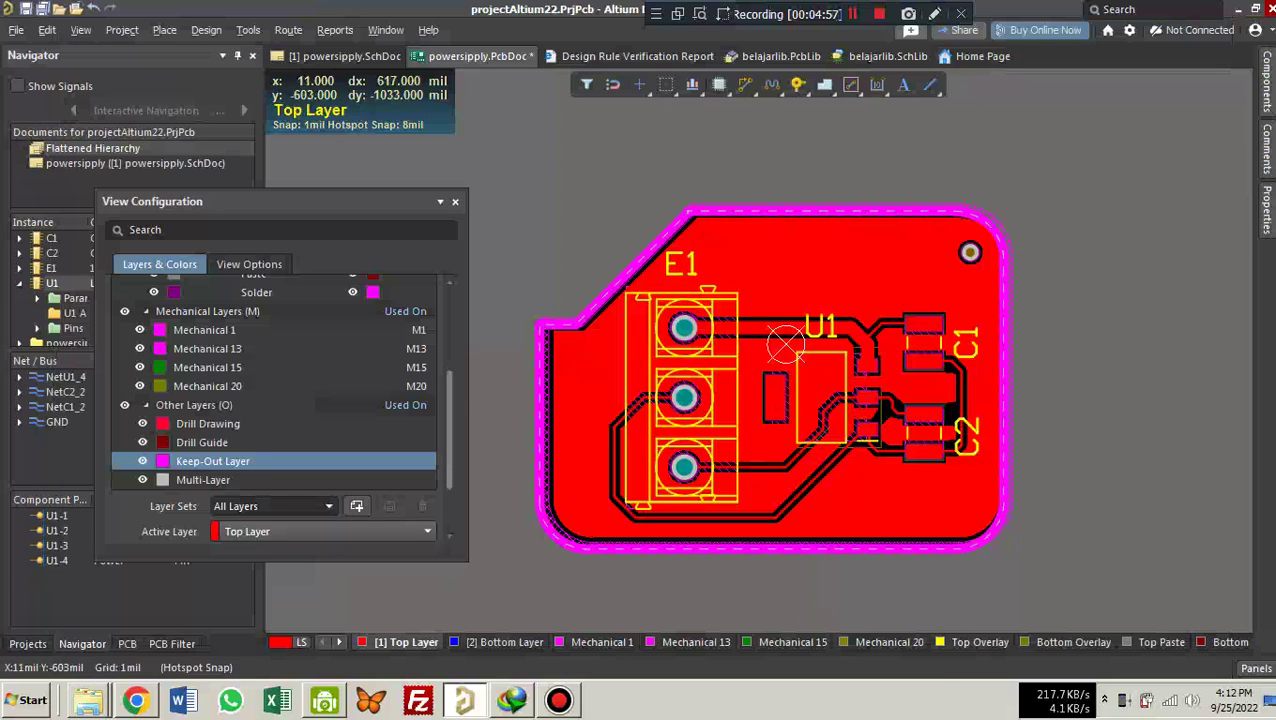
Examine the reshaped board and its copper pour in 3D from several angles, and return to the 2D layout.
key(3)
key(ctrl+f)
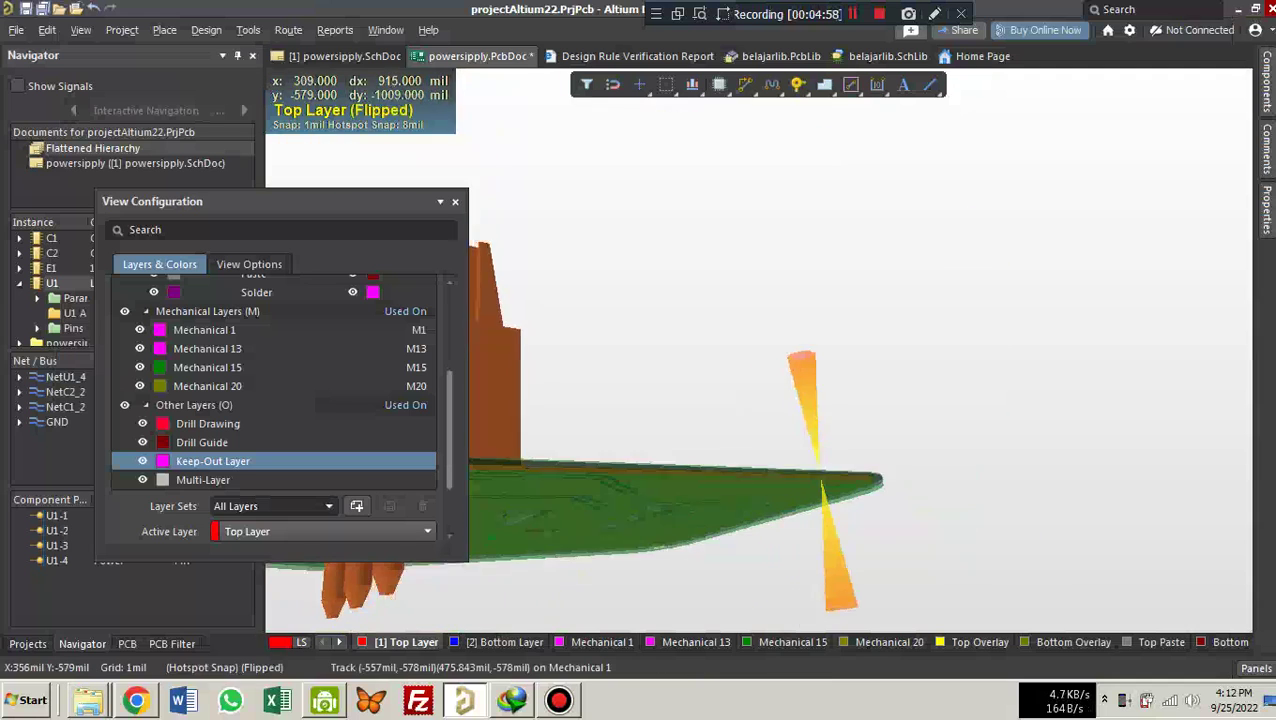
shift+right_drag(821, 479, 747, 416)
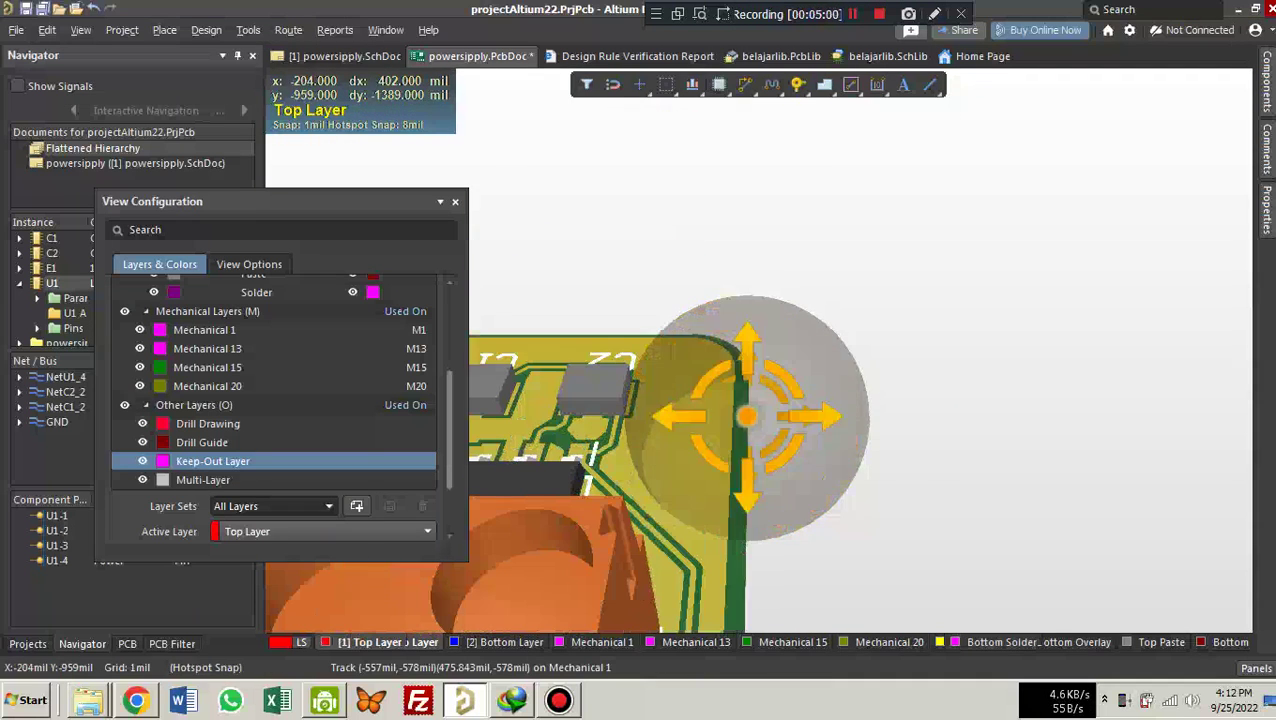
mouse_move(652, 478)
shift+right_down()
mouse_move(883, 560)
mouse_move(845, 510)
shift+right_up()
ctrl+scroll(762, 268, down, 4)
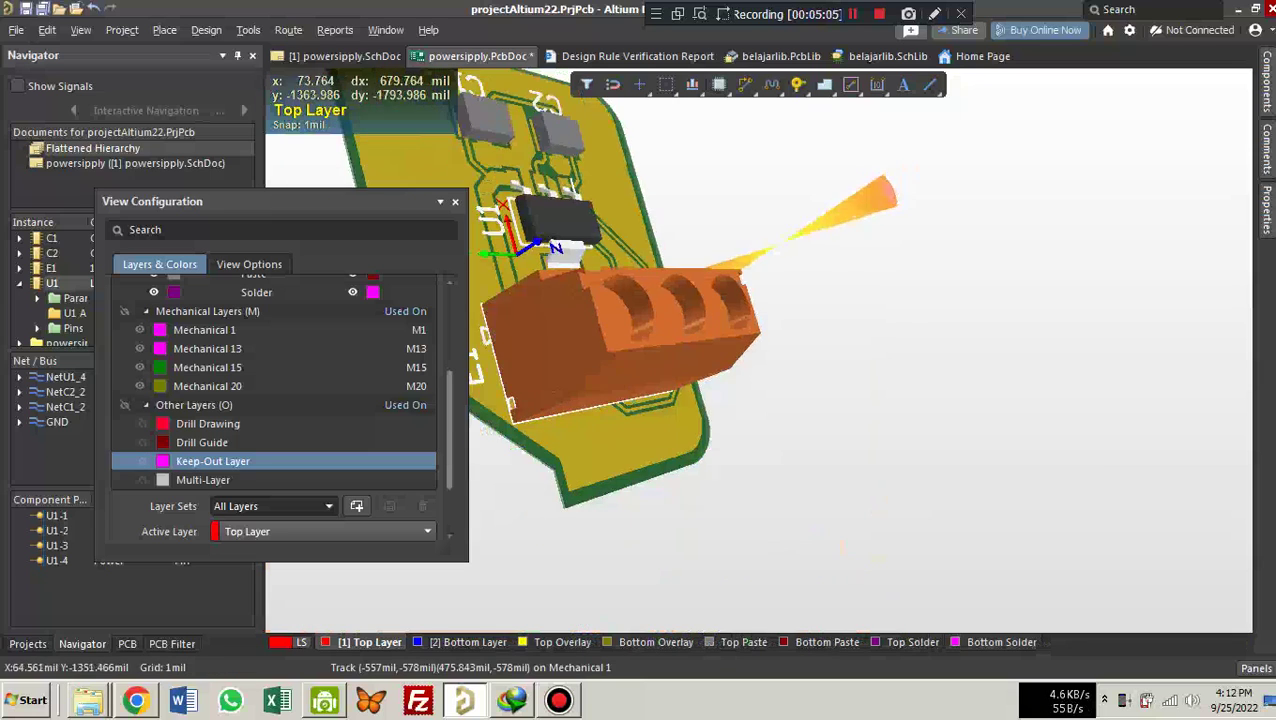
shift+right_drag(592, 282, 593, 315)
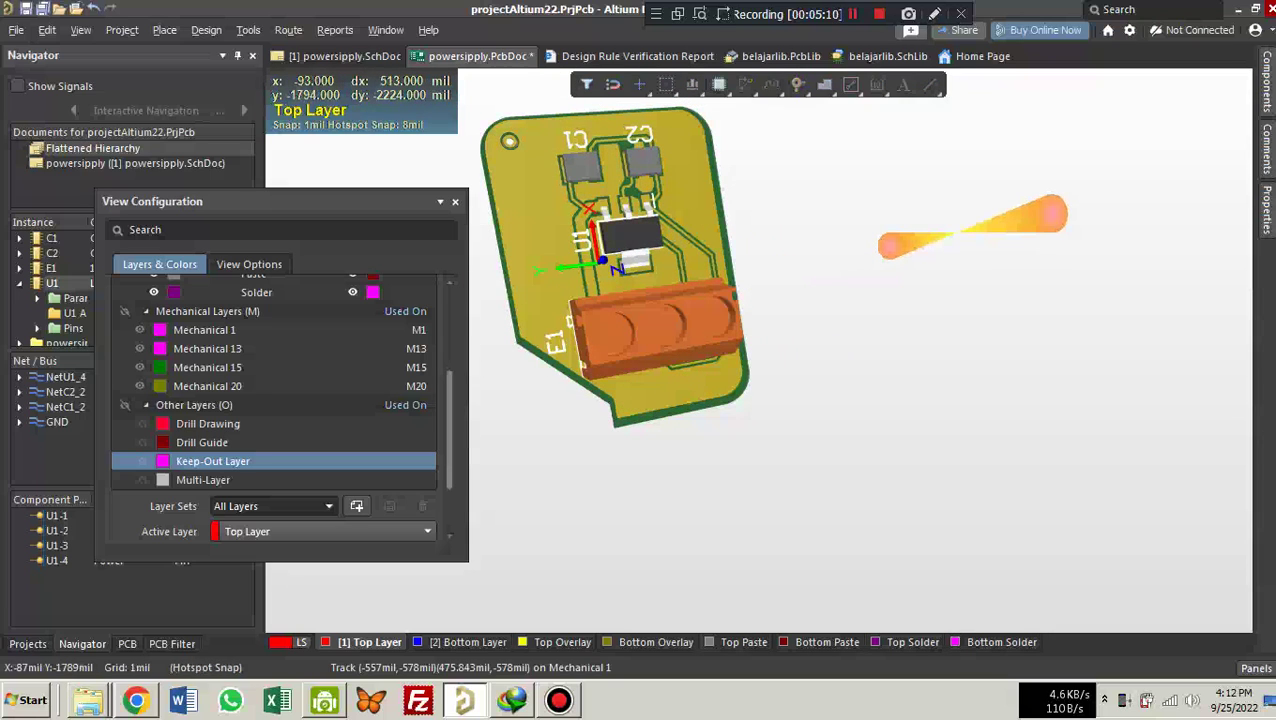
key(2)
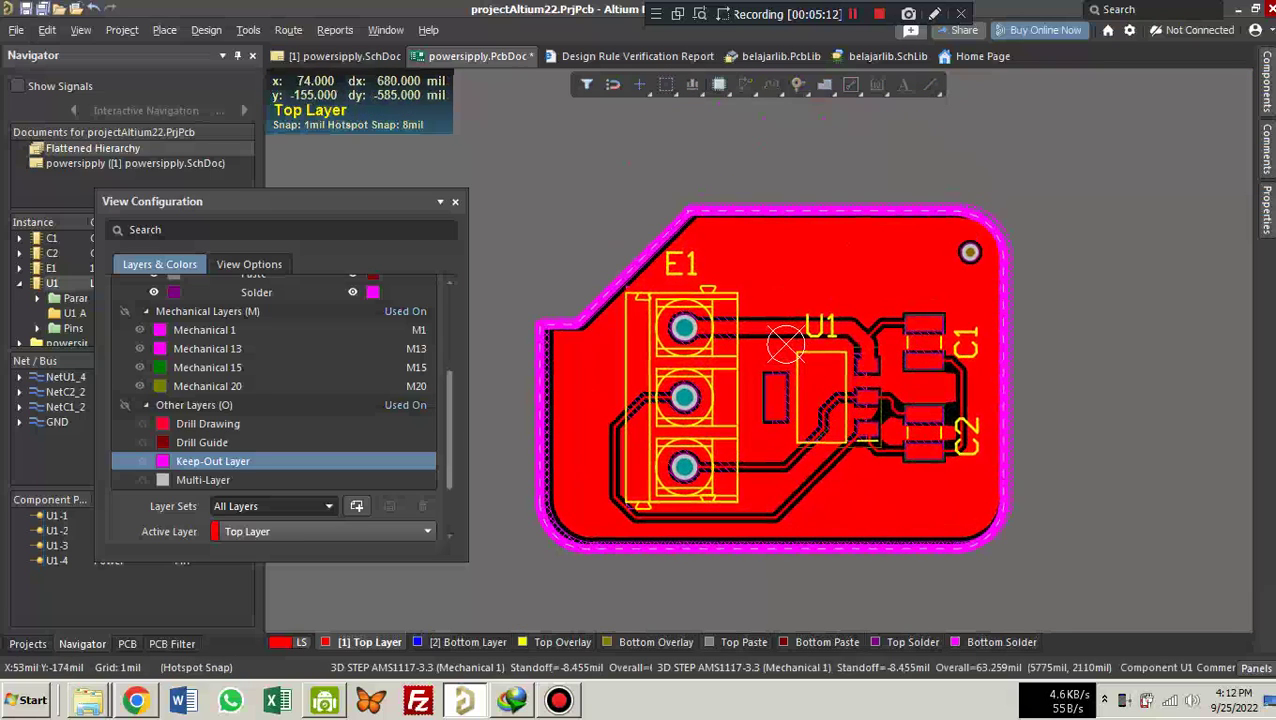
click(559, 700)
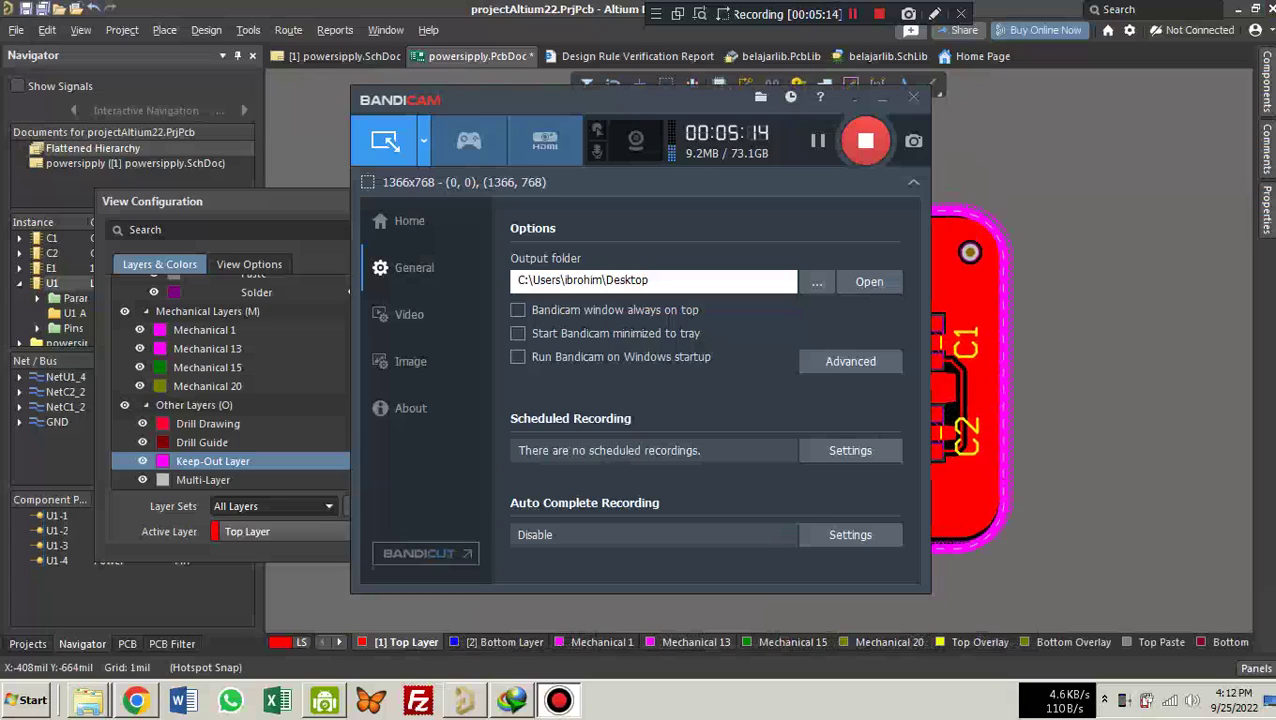